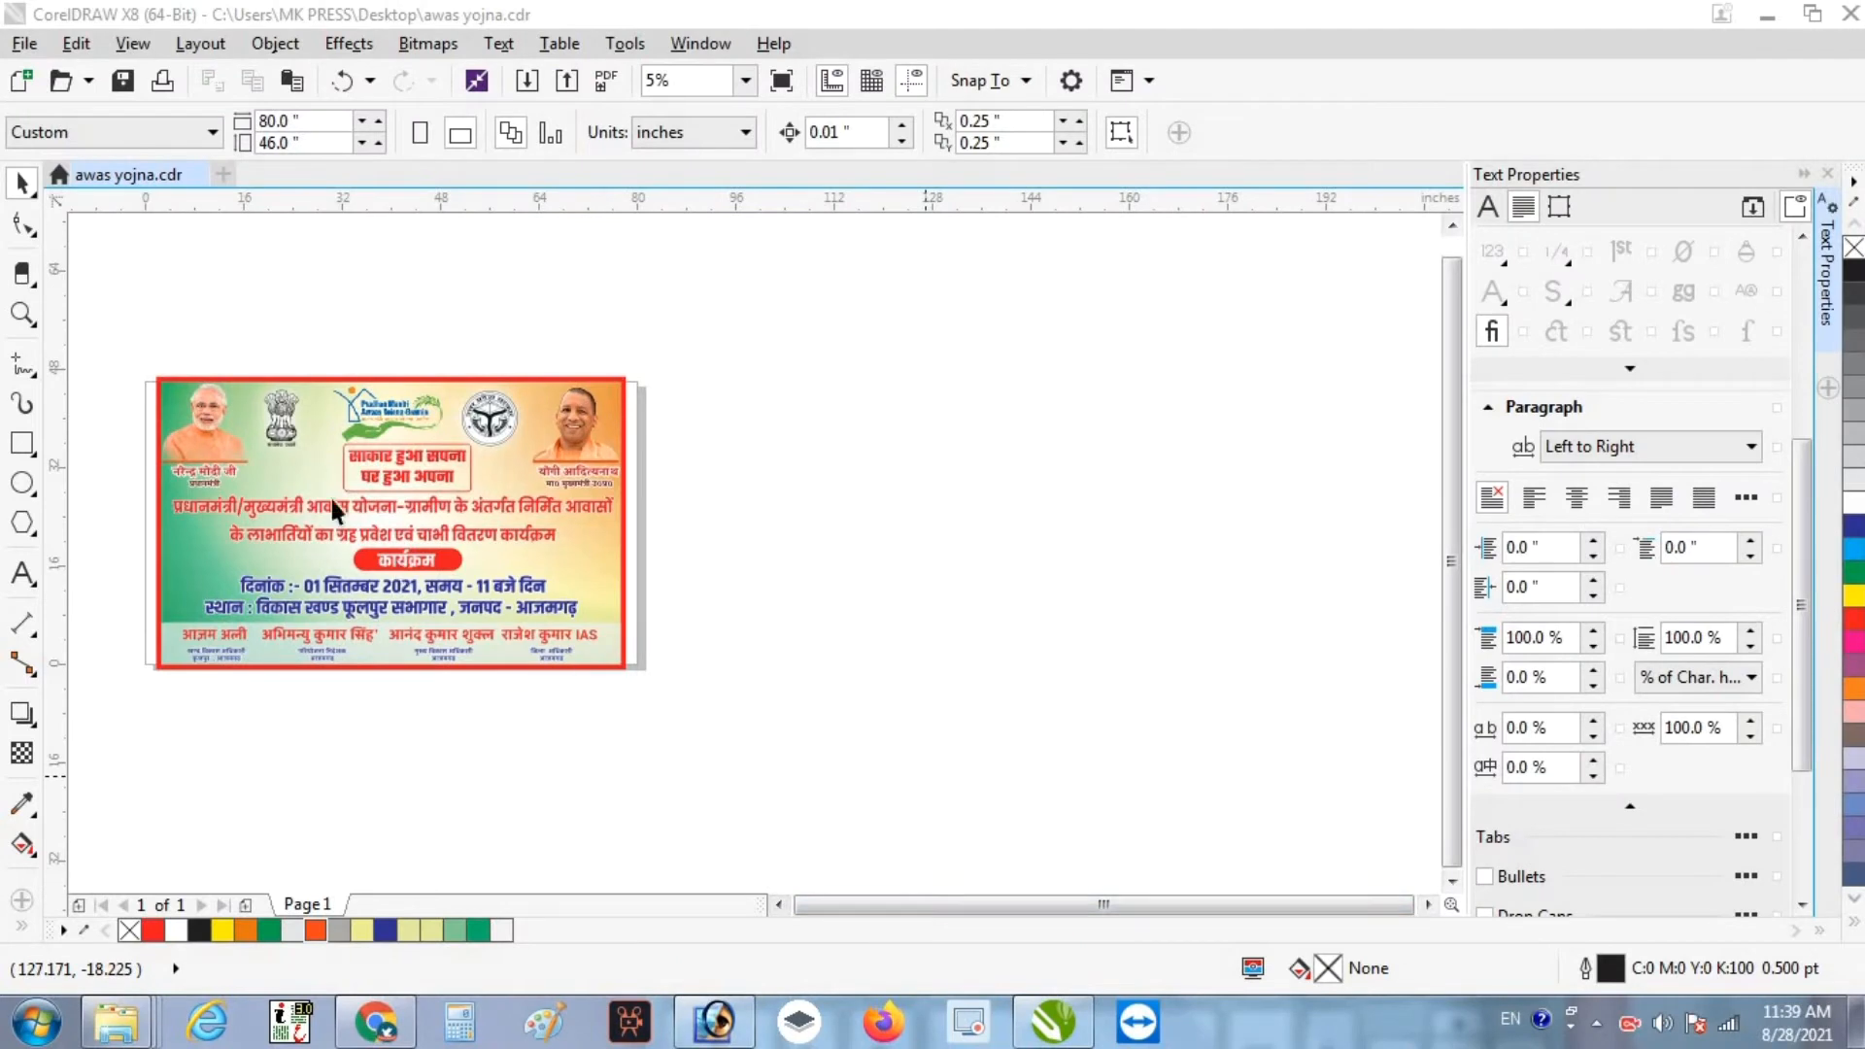
- Duplicate the entire banner design and place the copy beside the original, outside the page
{"action": "left_click_drag", "start_coordinate": [133, 340], "coordinate": [874, 847]}
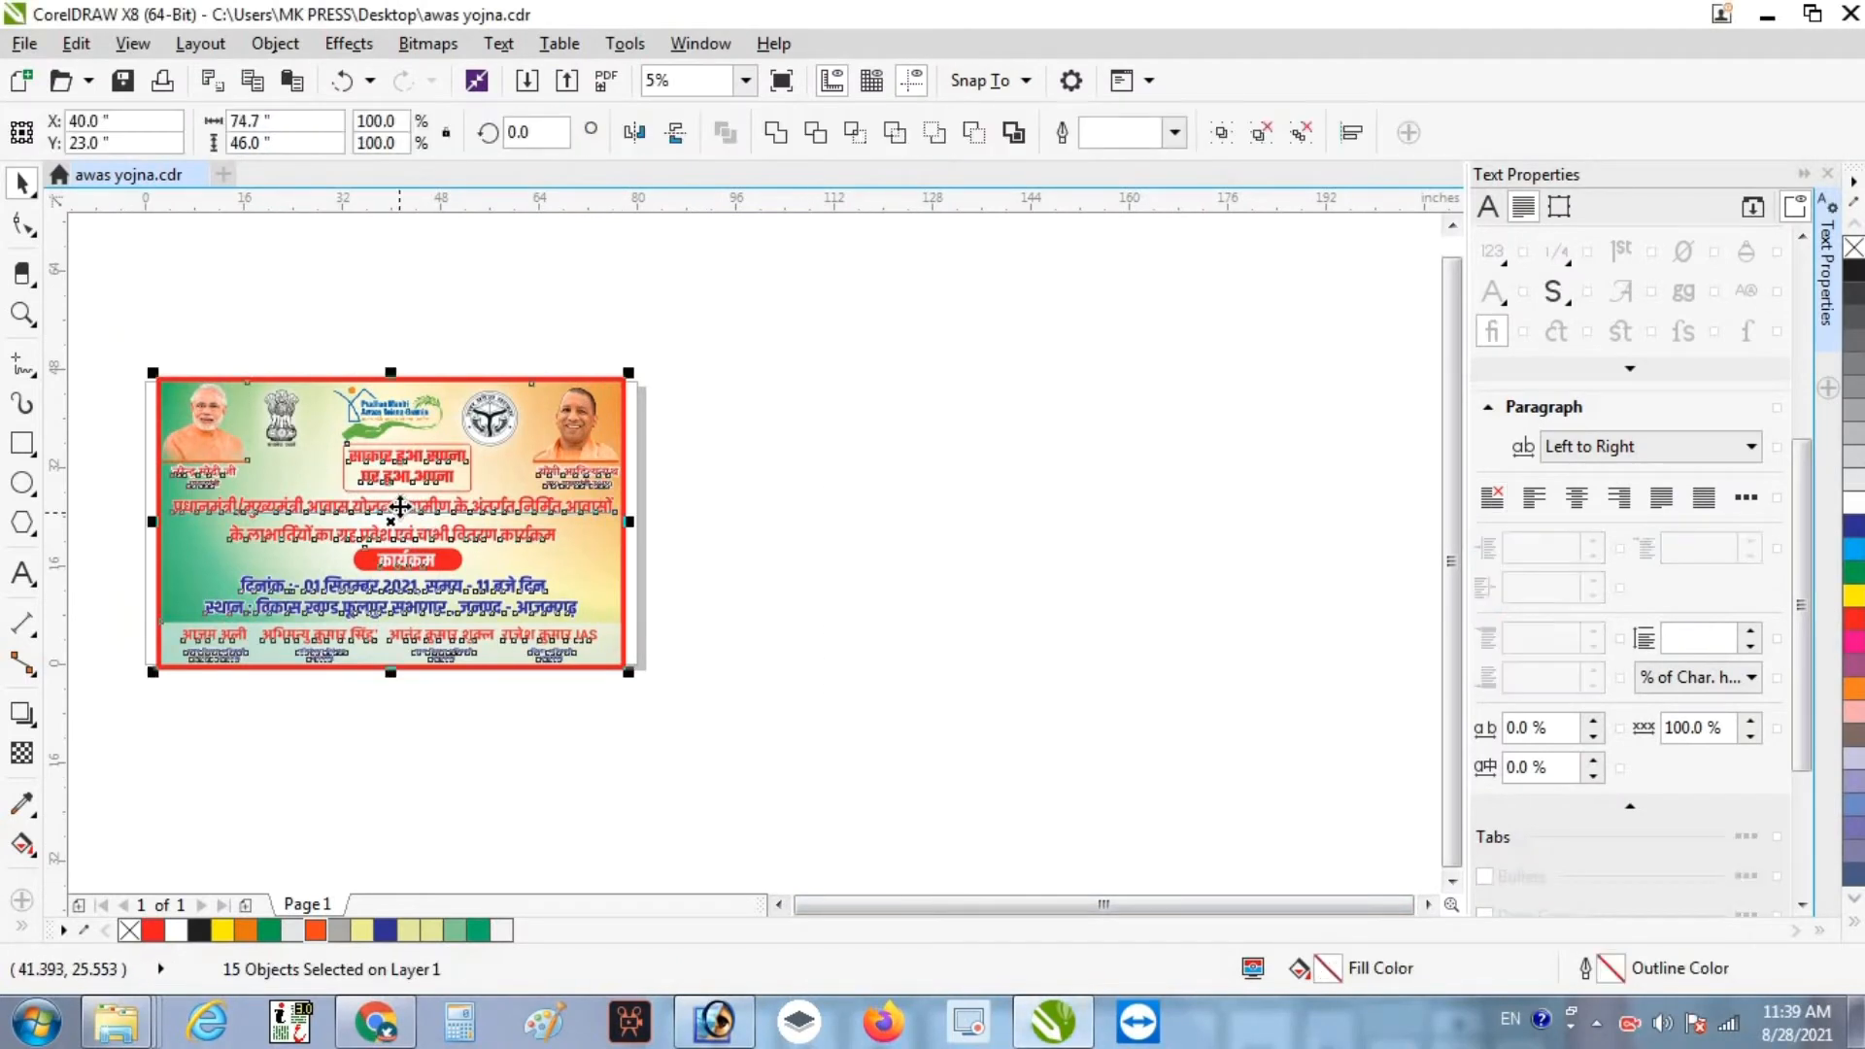
{"action": "left_click_drag", "start_coordinate": [374, 534], "coordinate": [886, 541]}
{"action": "right_click", "coordinate": [886, 541]}
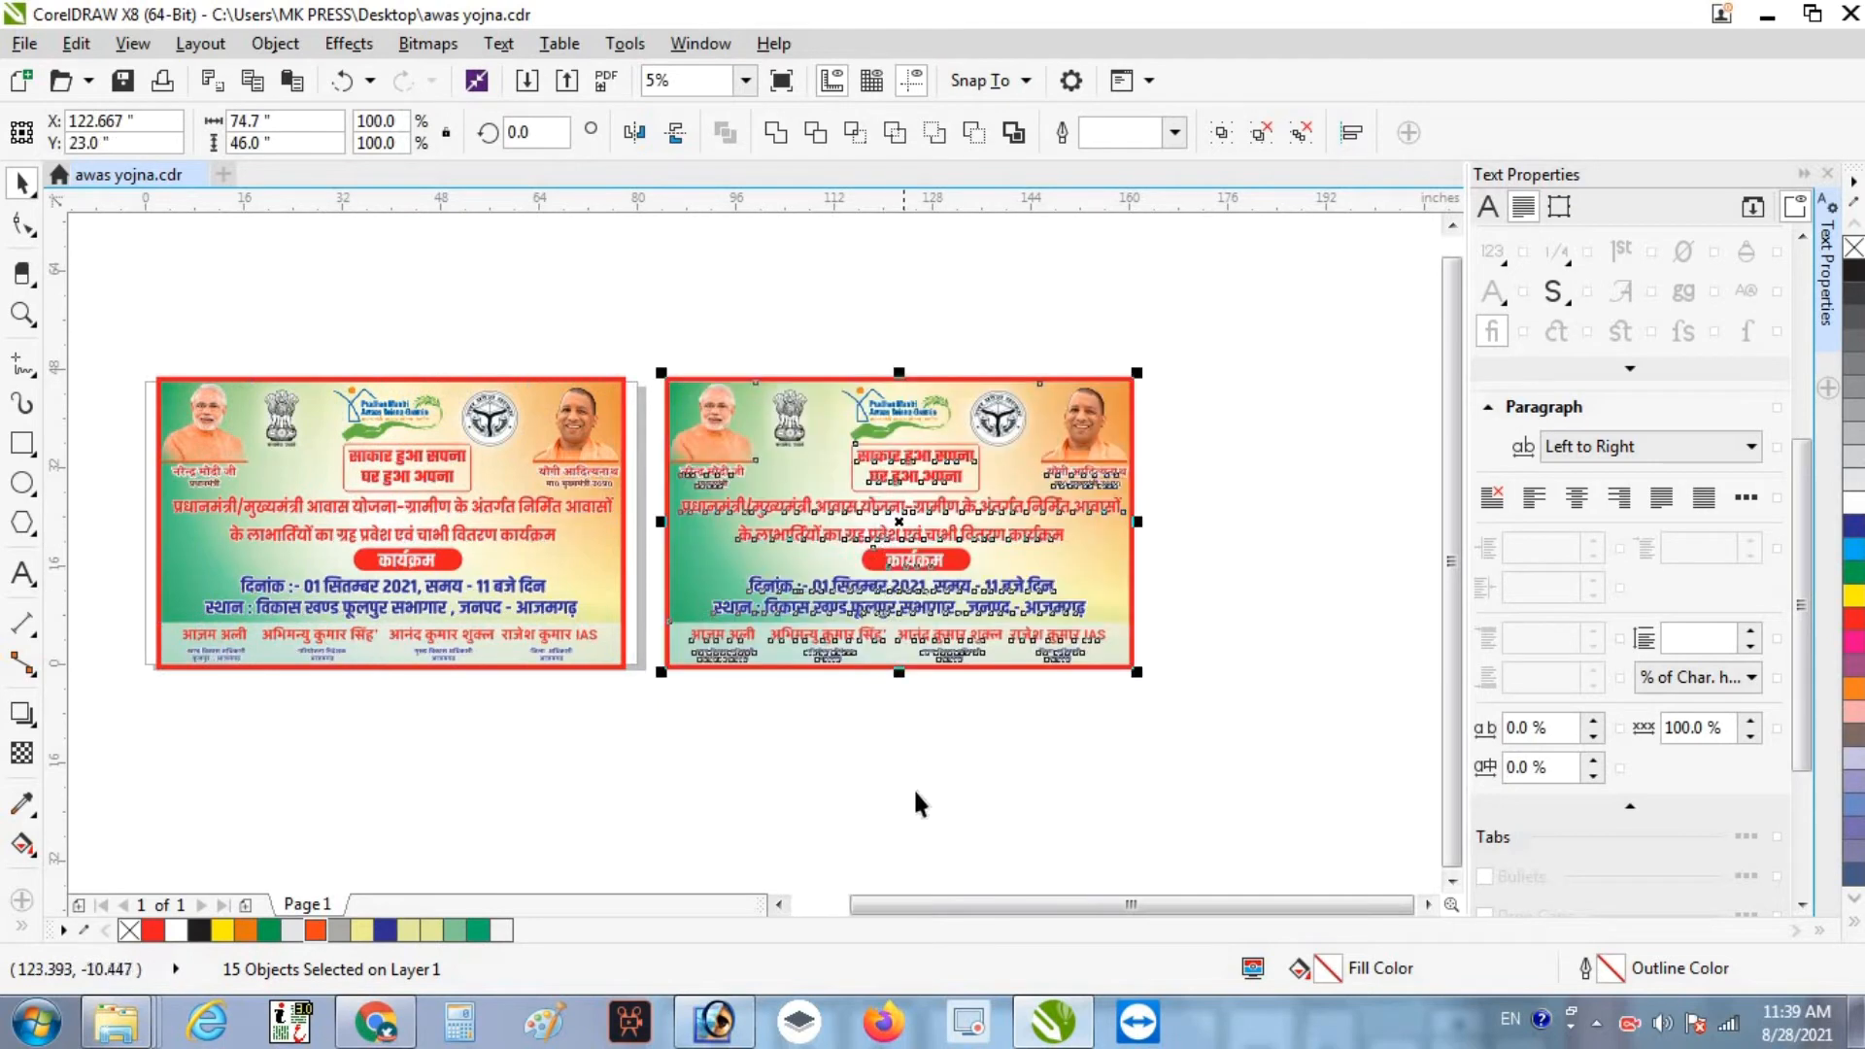
{"action": "key", "text": "Escape"}
- Remove the green and orange gradient background bitmap from the copied banner
{"action": "left_click", "coordinate": [957, 384]}
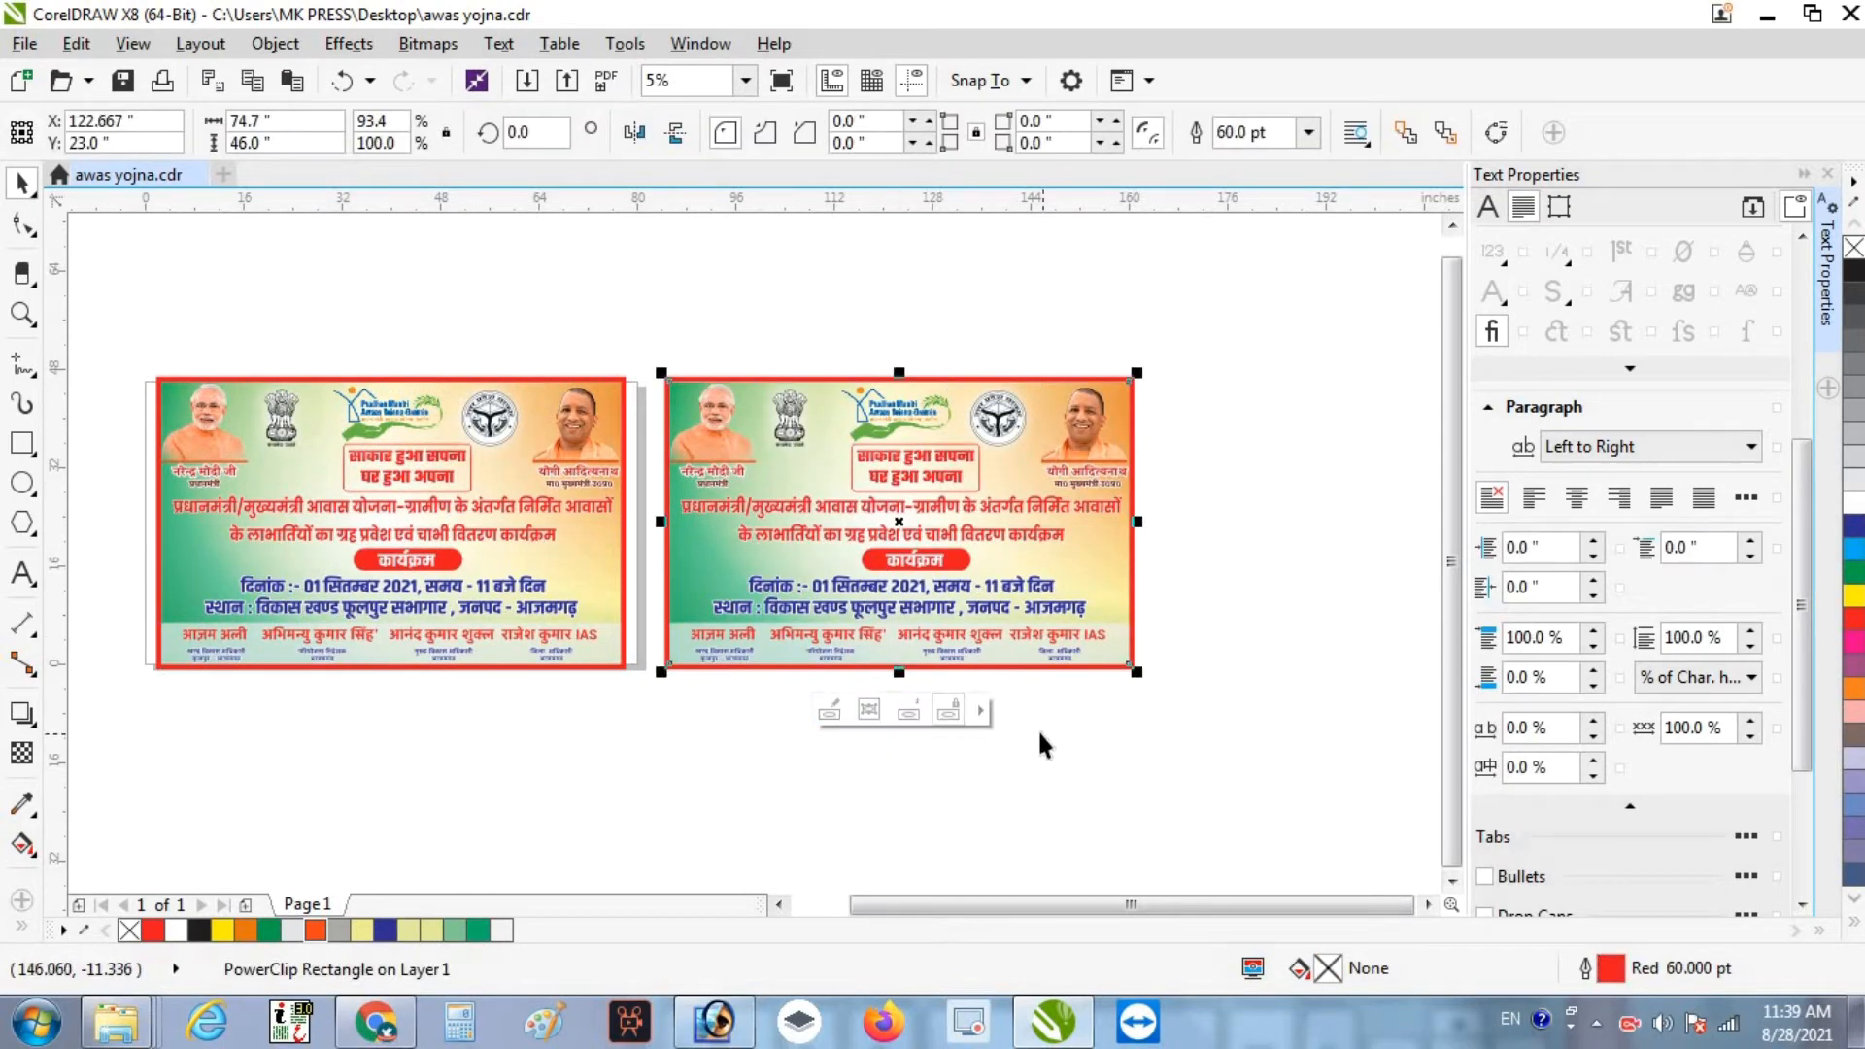
{"action": "left_click", "coordinate": [1138, 742]}
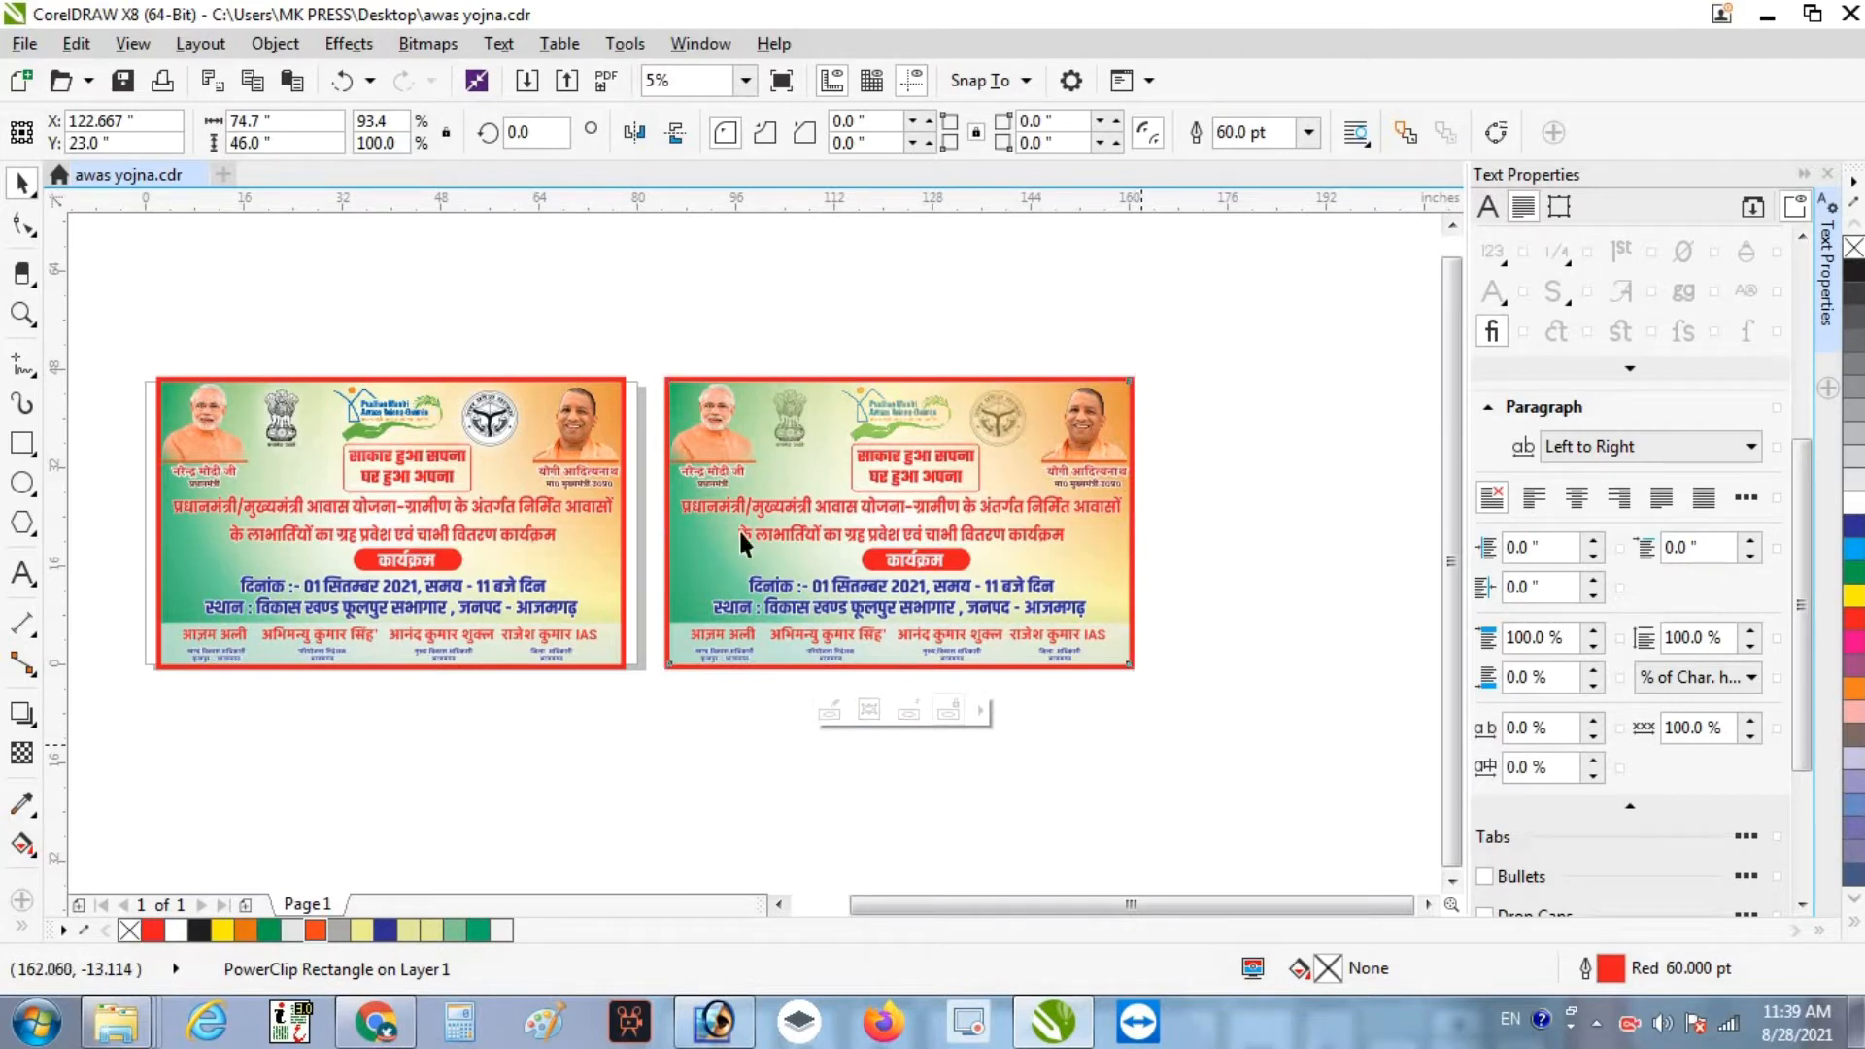
{"action": "left_click", "coordinate": [710, 551]}
{"action": "left_click_drag", "start_coordinate": [710, 551], "coordinate": [608, 806]}
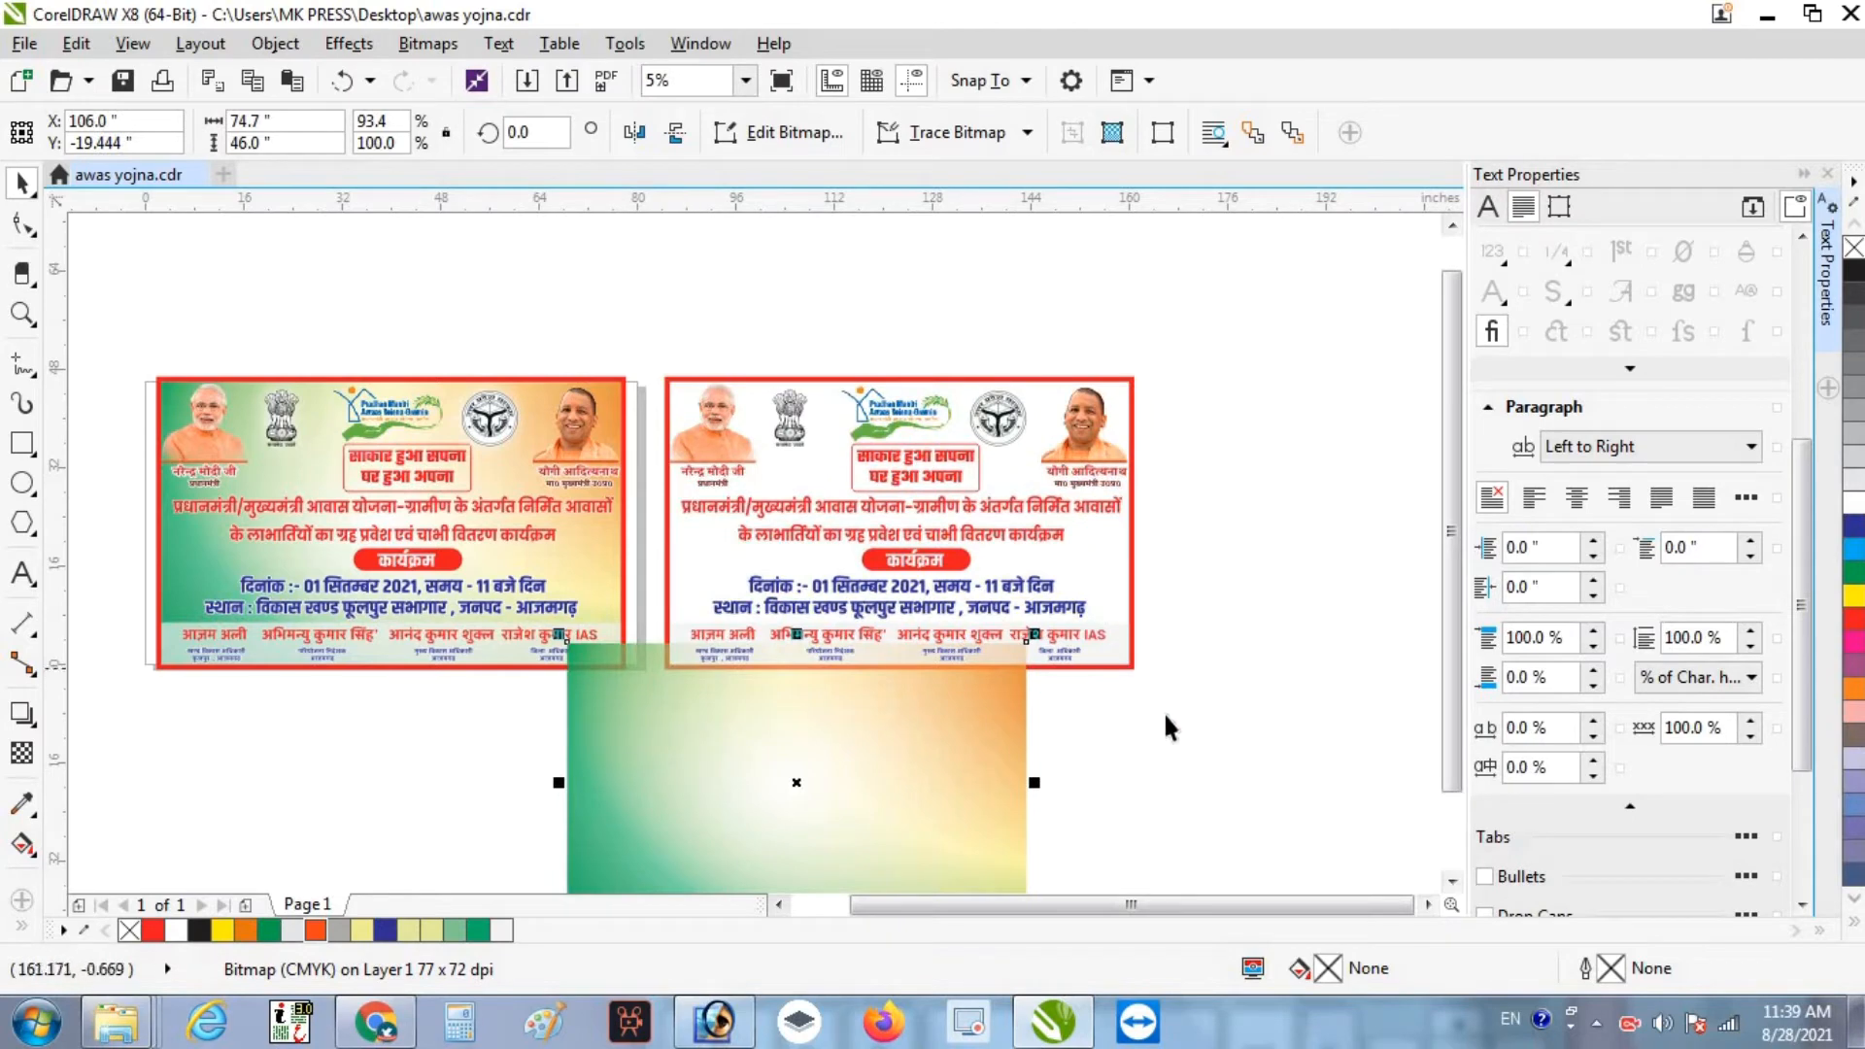
{"action": "key", "text": "Delete"}
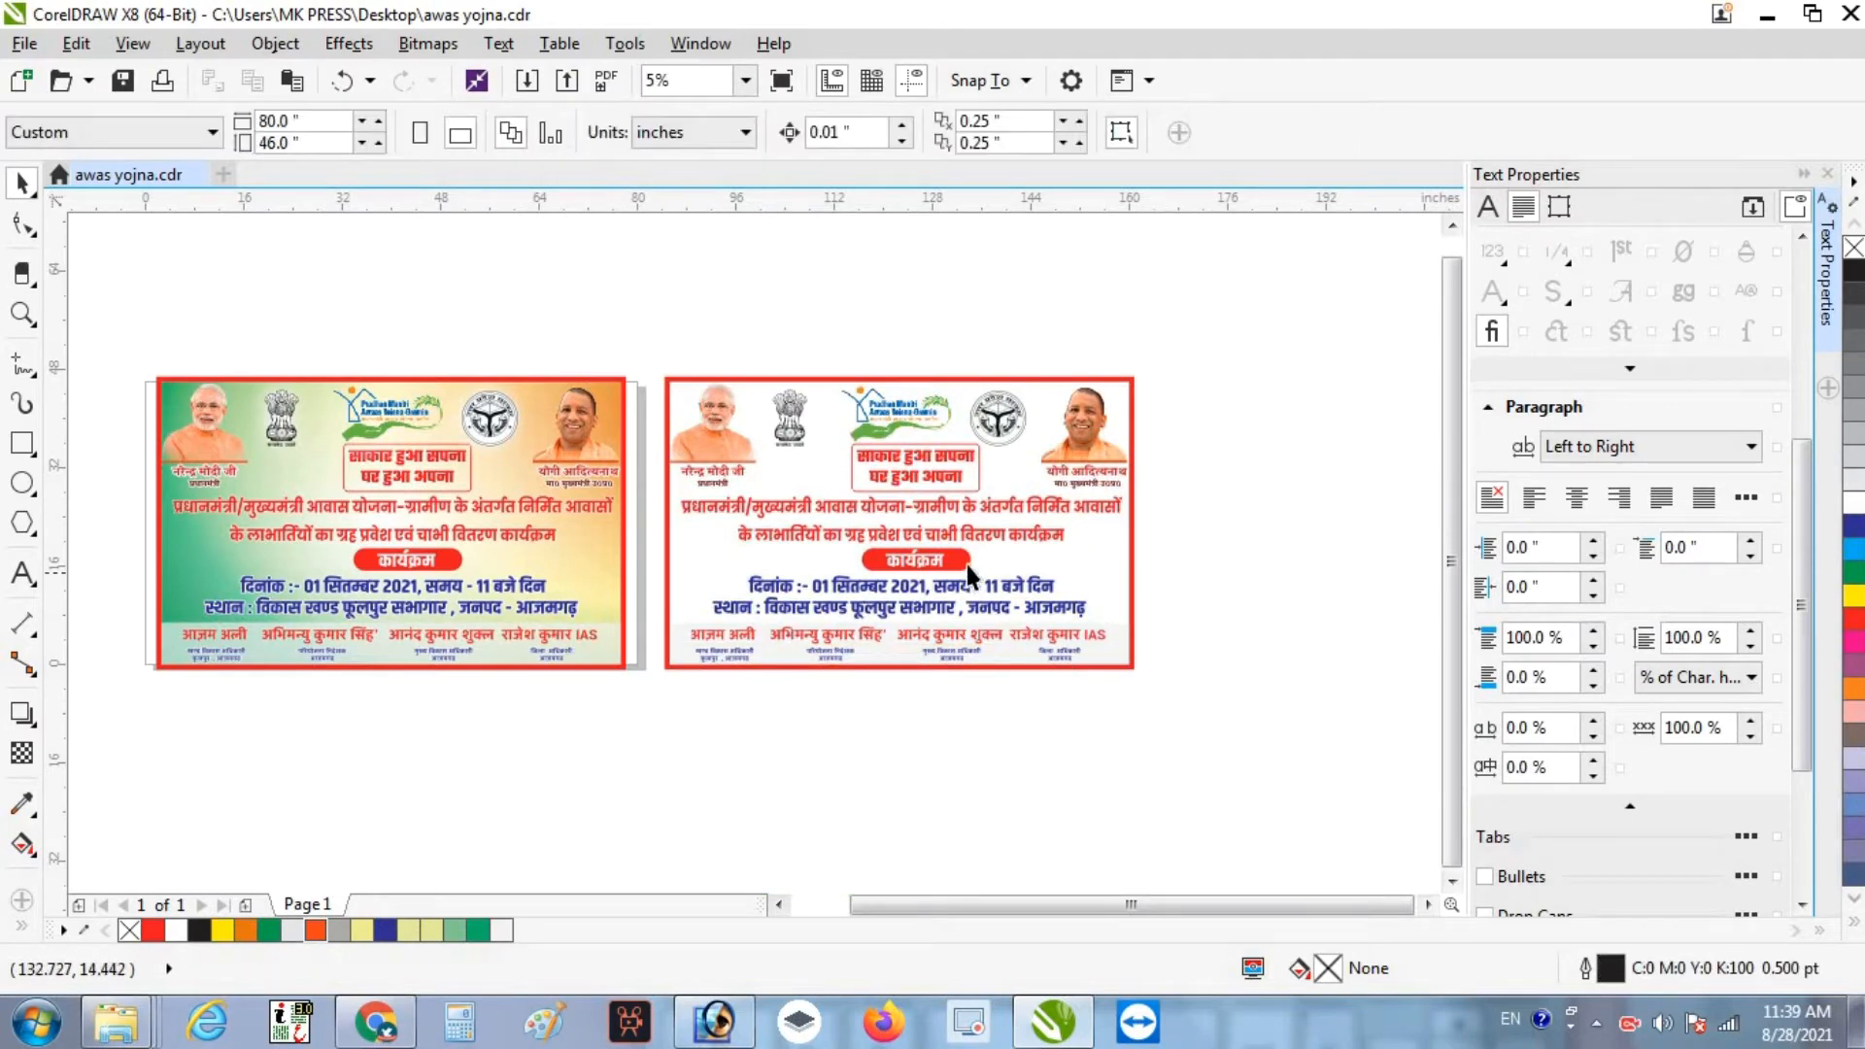
- Recolour the slogan "साकार हुआ सपना घर हुआ अपना" and its rounded frame outline in the copy to blue (C100 M100 Y0 K0)
{"action": "scroll", "coordinate": [1082, 474], "scroll_direction": "up", "scroll_amount": 2}
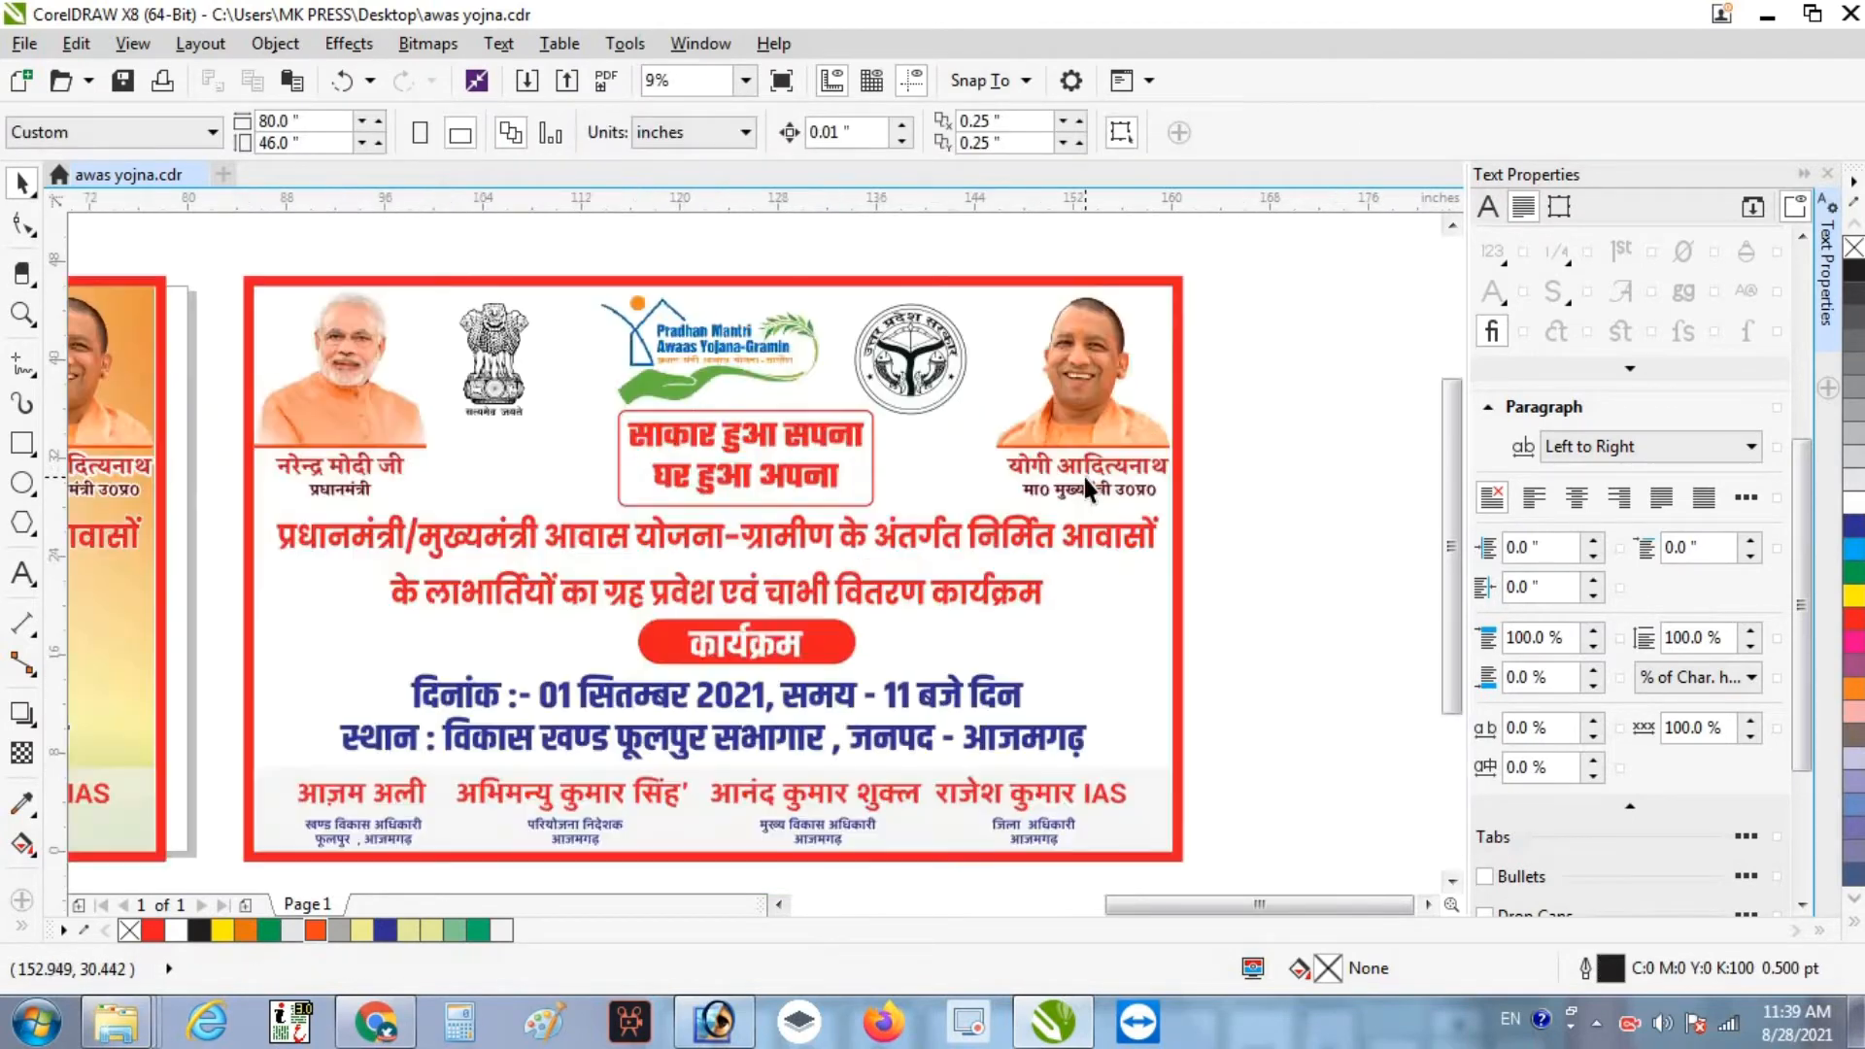
{"action": "left_click", "coordinate": [833, 434]}
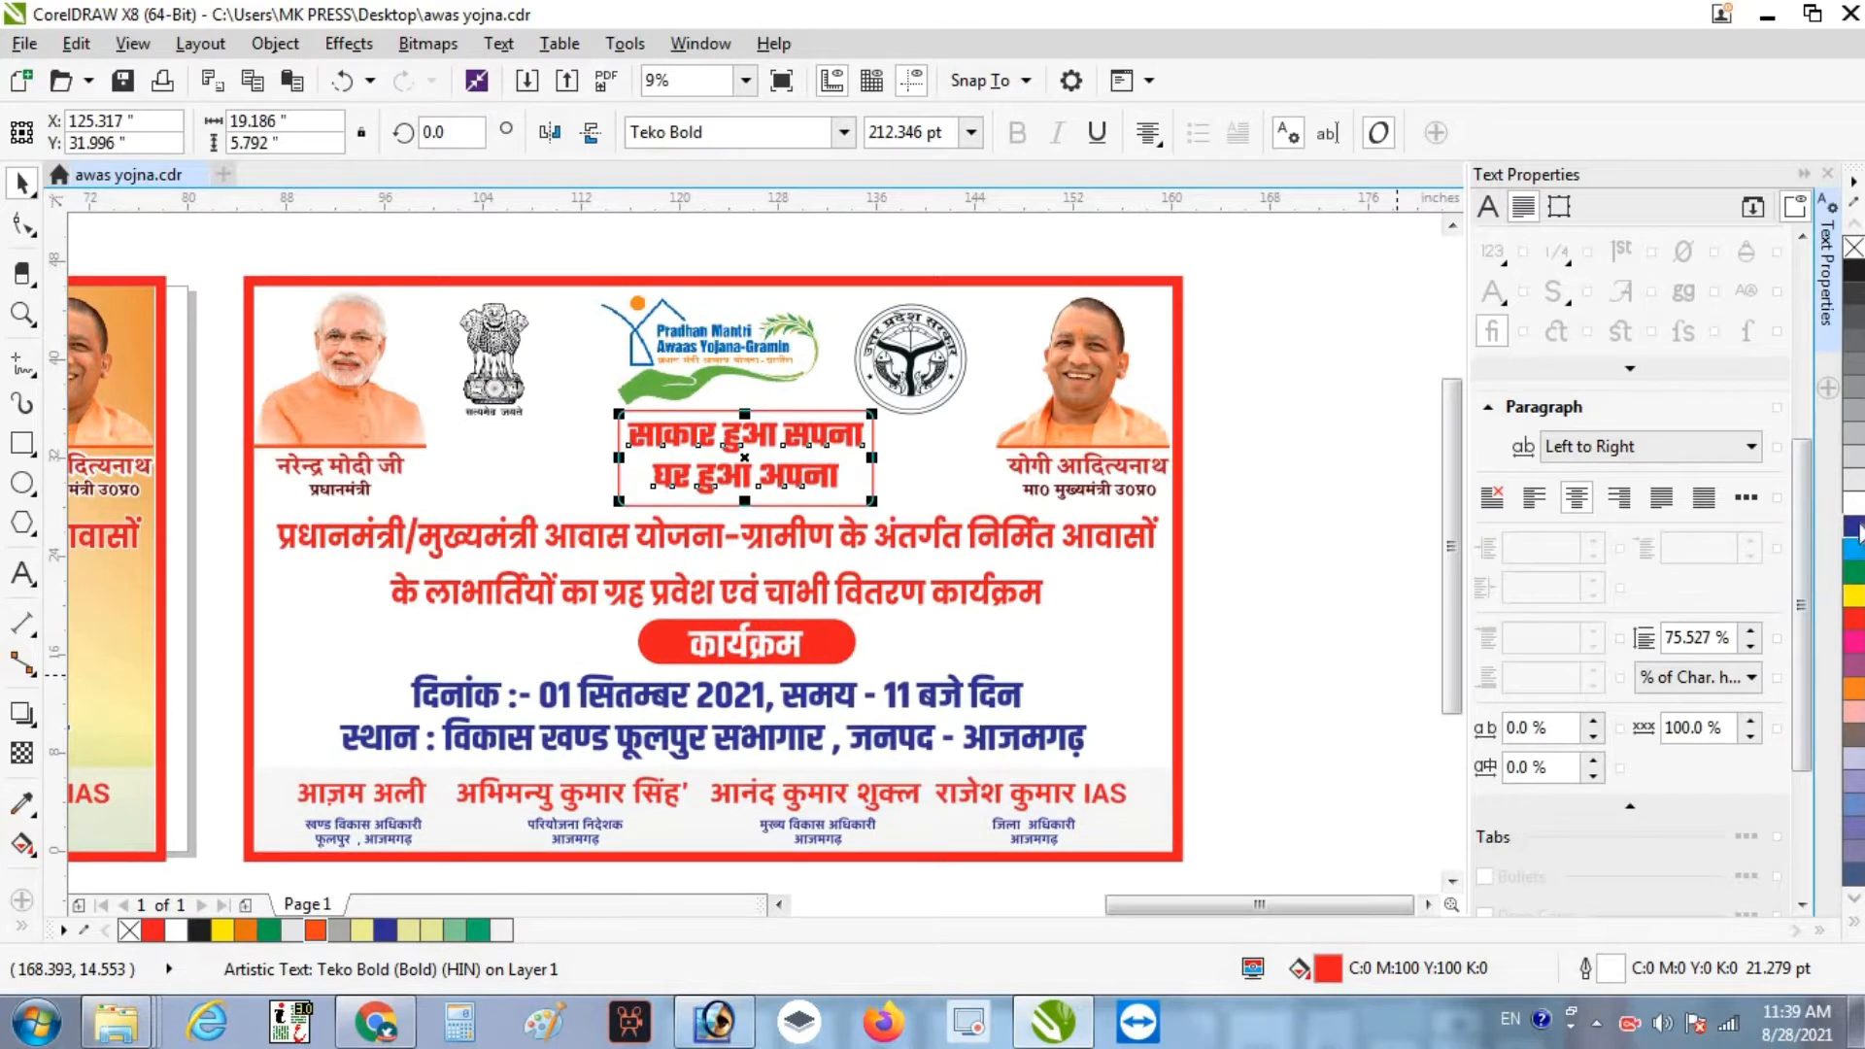
{"action": "left_click", "coordinate": [1858, 533]}
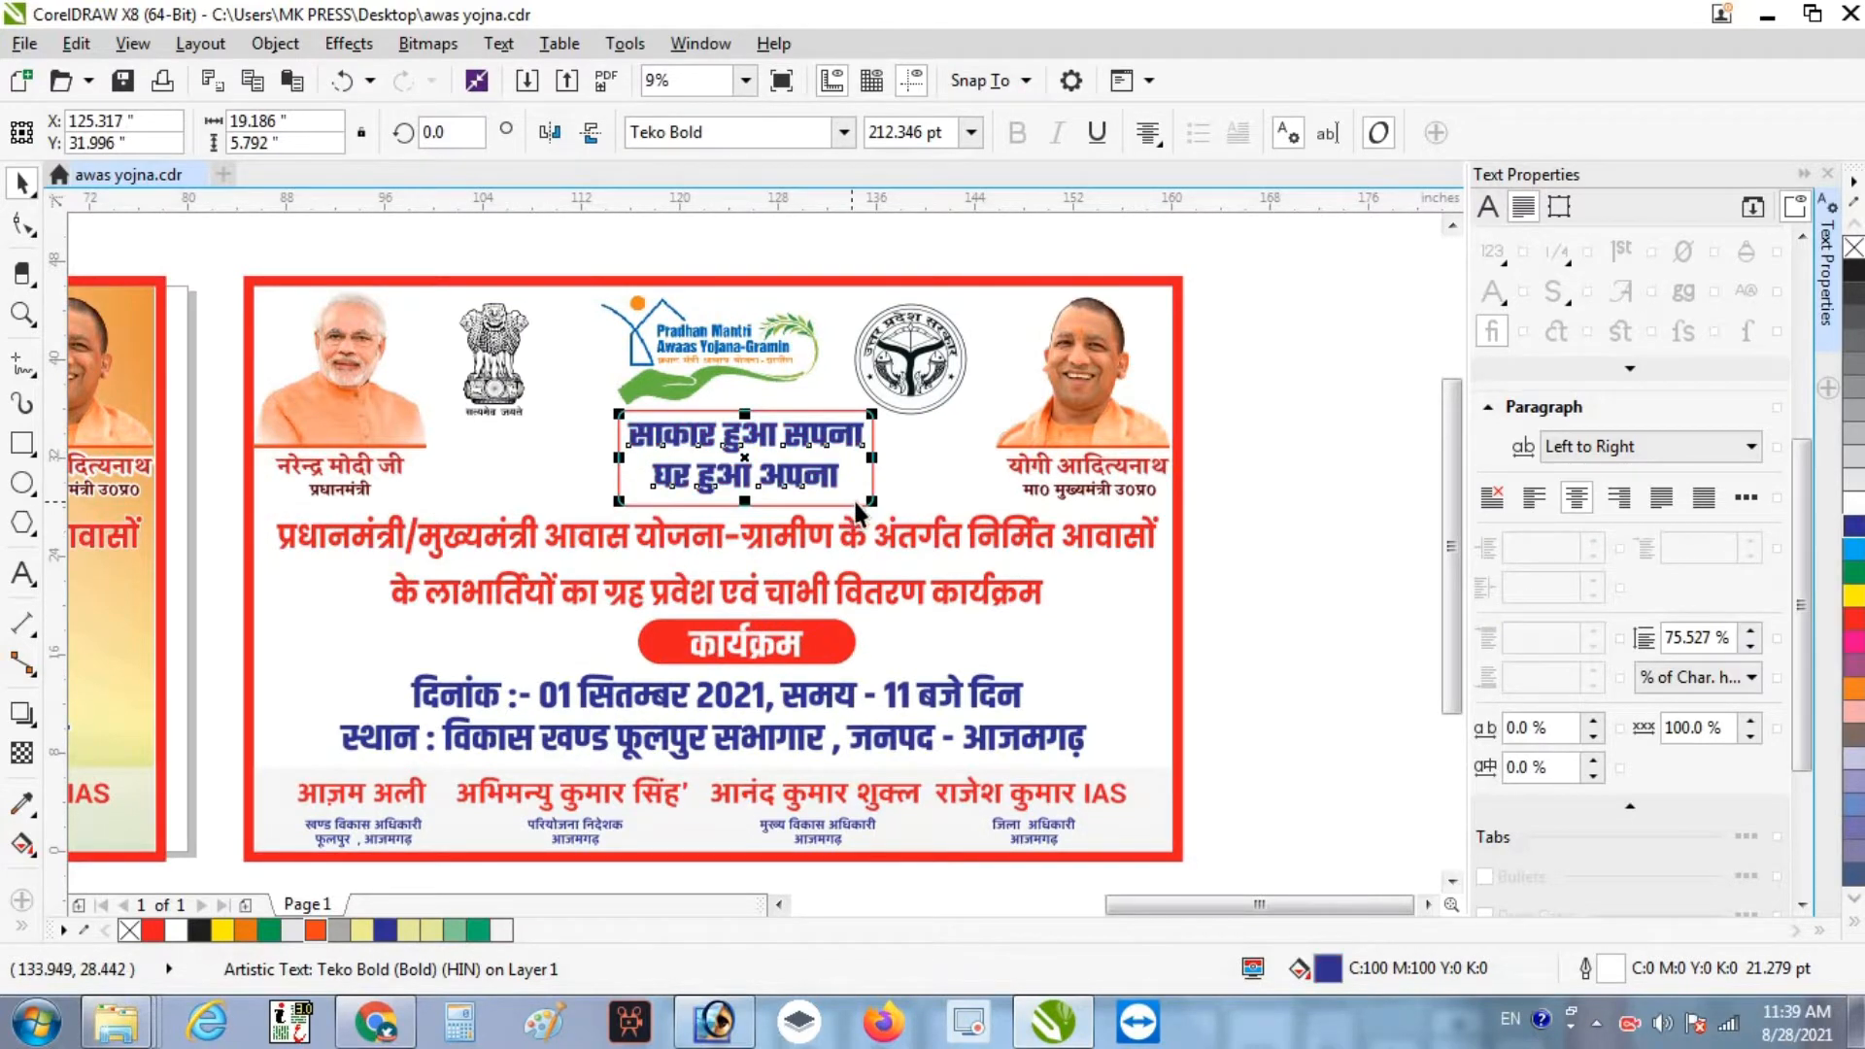
{"action": "left_click", "coordinate": [856, 504]}
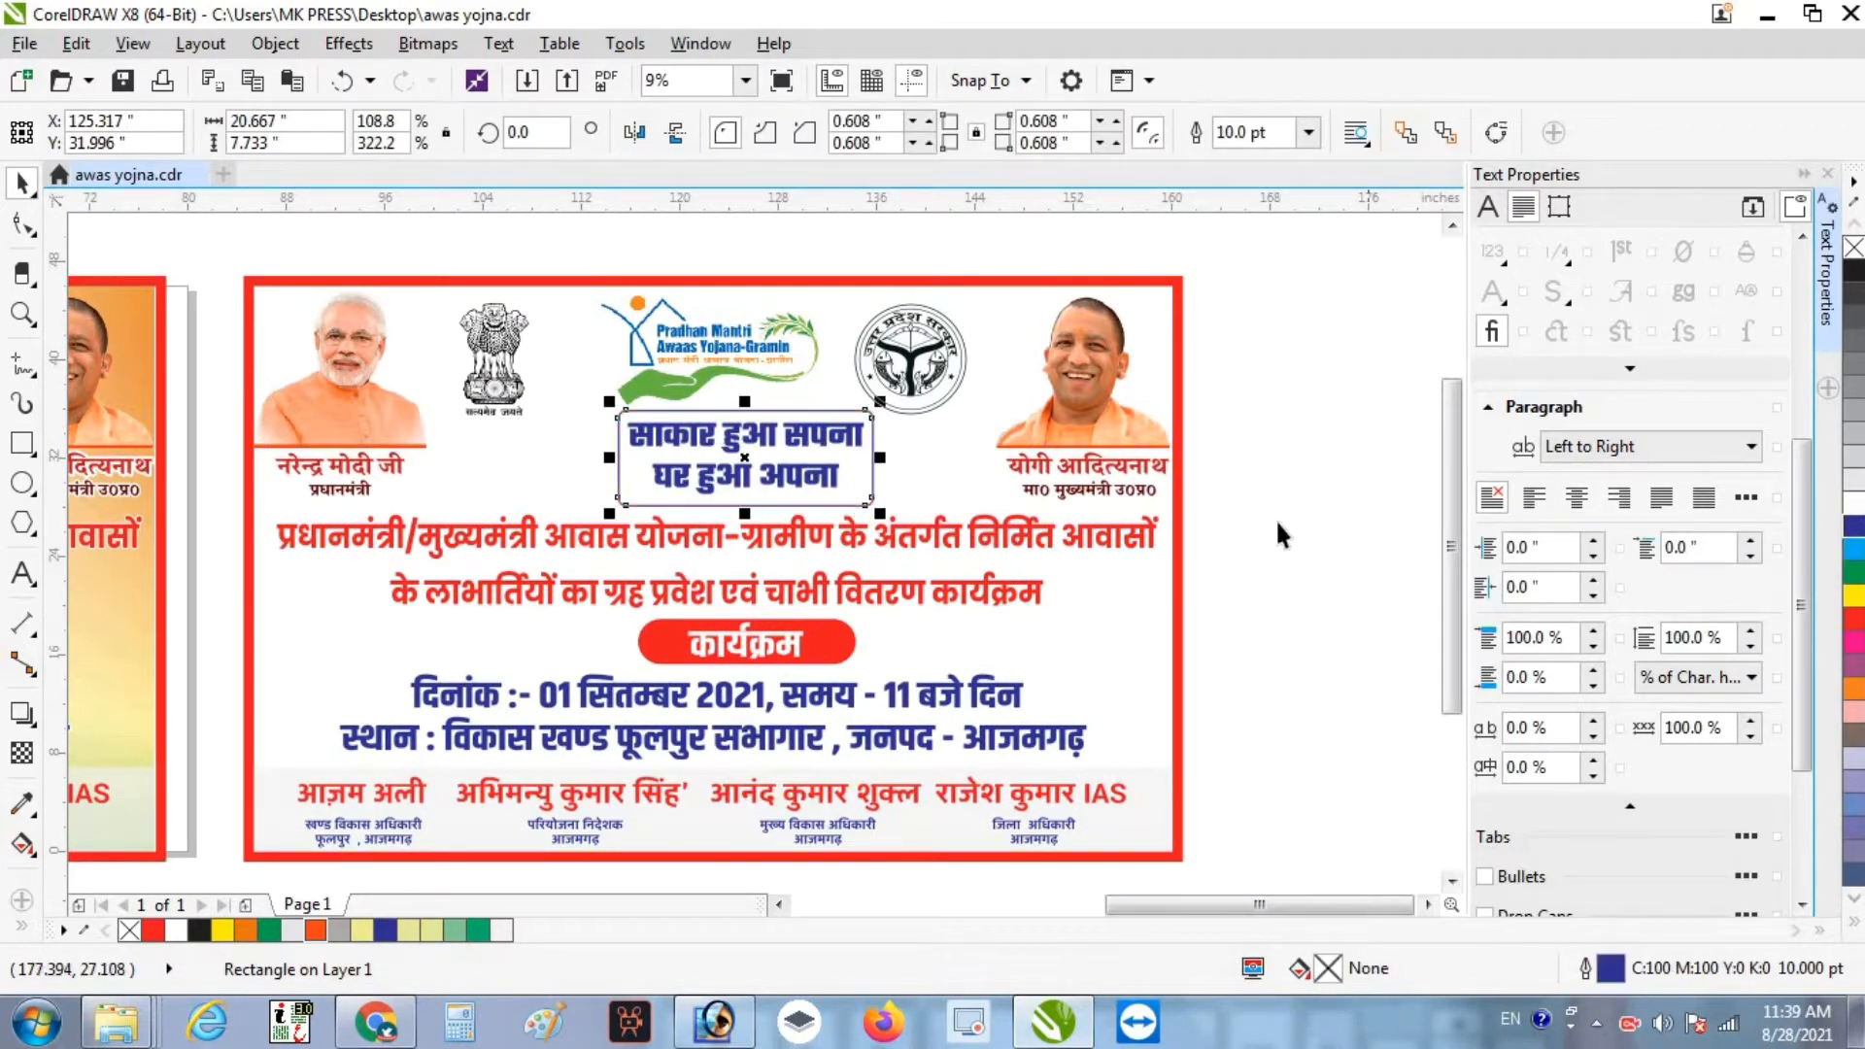
- Colour the name beneath the copy's right portrait bright red and the designation below it black
{"action": "left_click", "coordinate": [1132, 468]}
{"action": "scroll", "coordinate": [1132, 468], "scroll_direction": "up", "scroll_amount": 2}
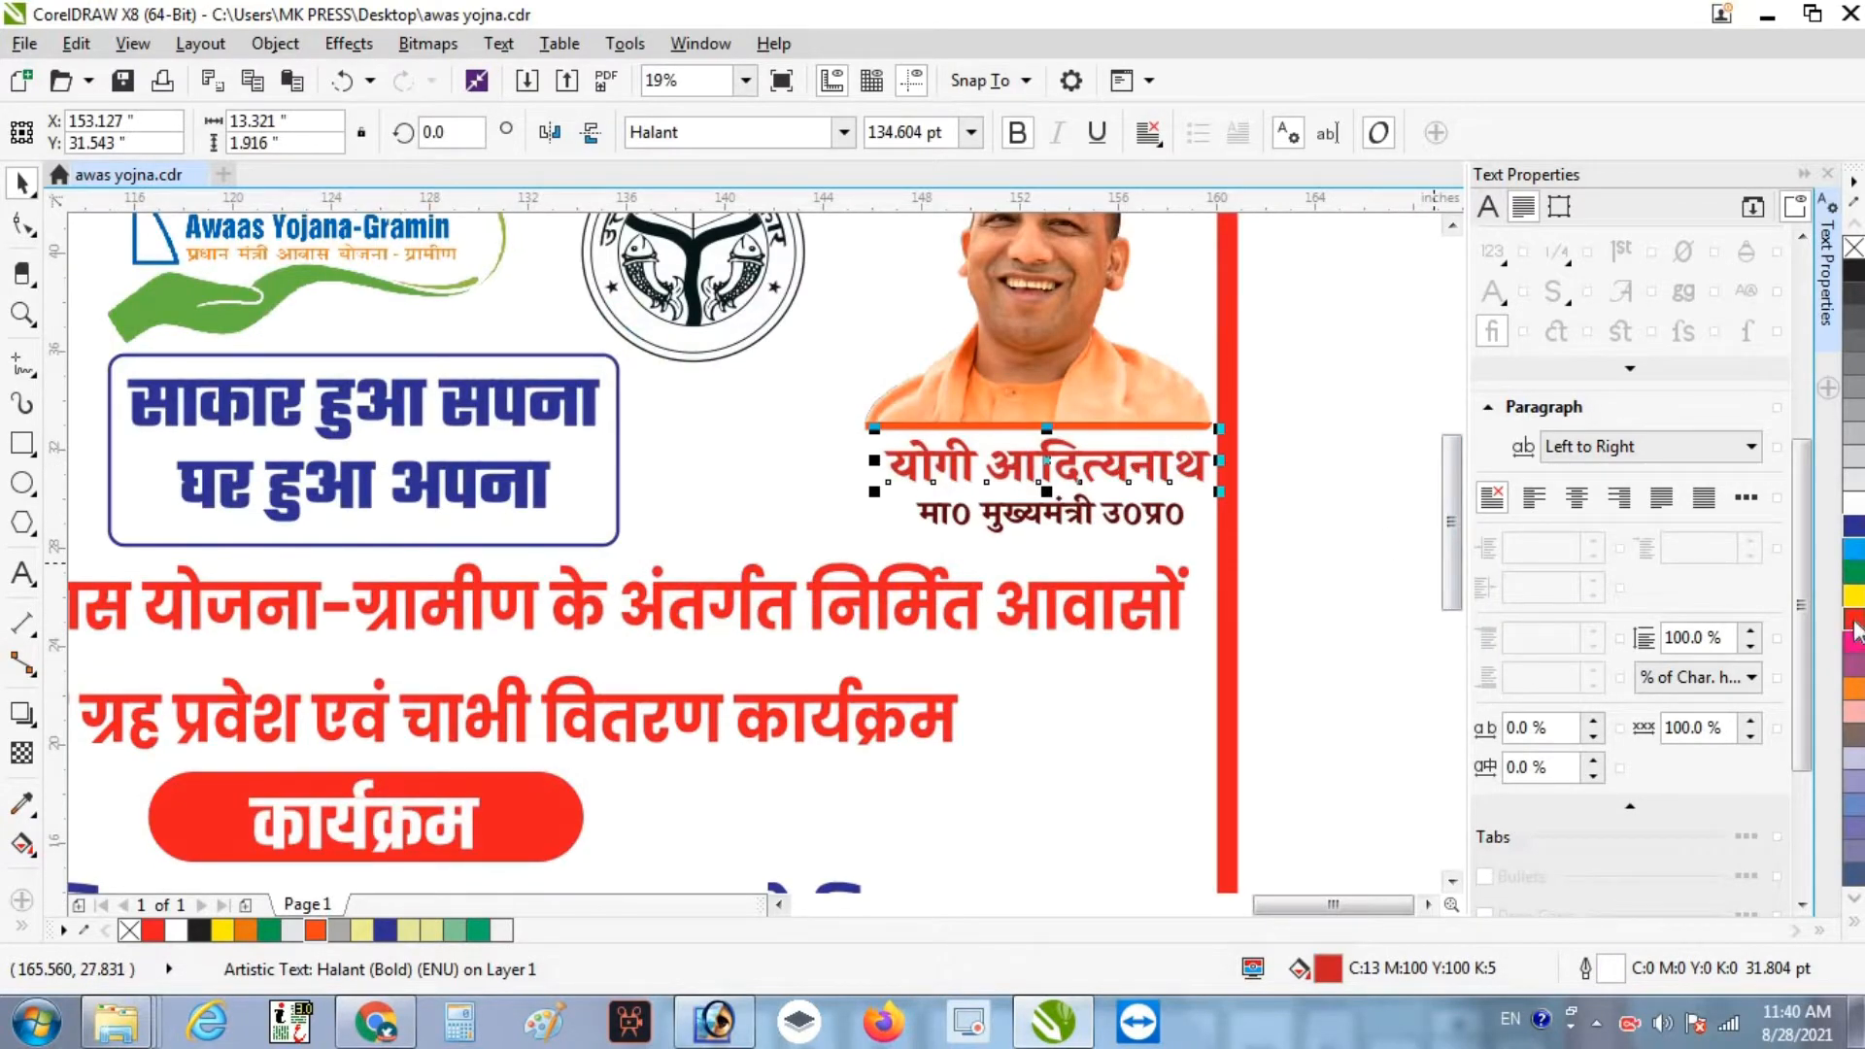
{"action": "left_click", "coordinate": [1167, 525]}
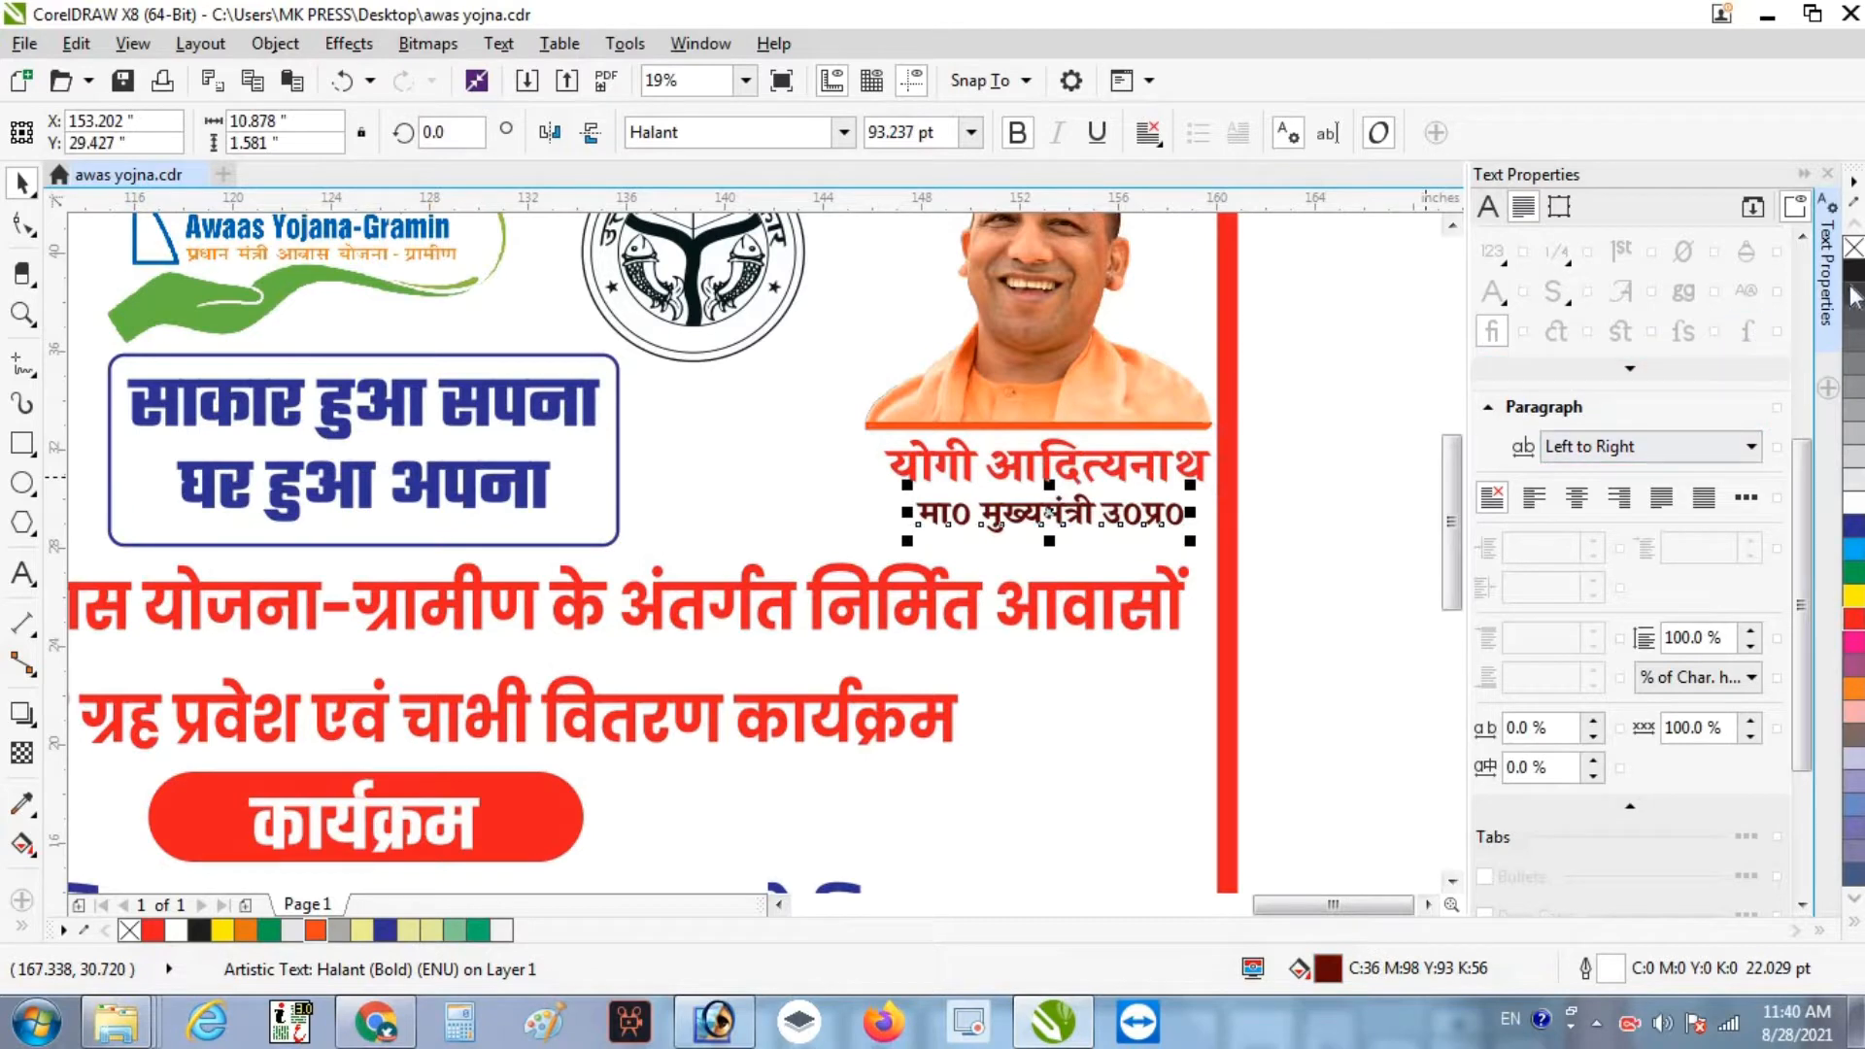
{"action": "left_click", "coordinate": [1350, 453]}
{"action": "scroll", "coordinate": [1350, 457], "scroll_direction": "down", "scroll_amount": 2}
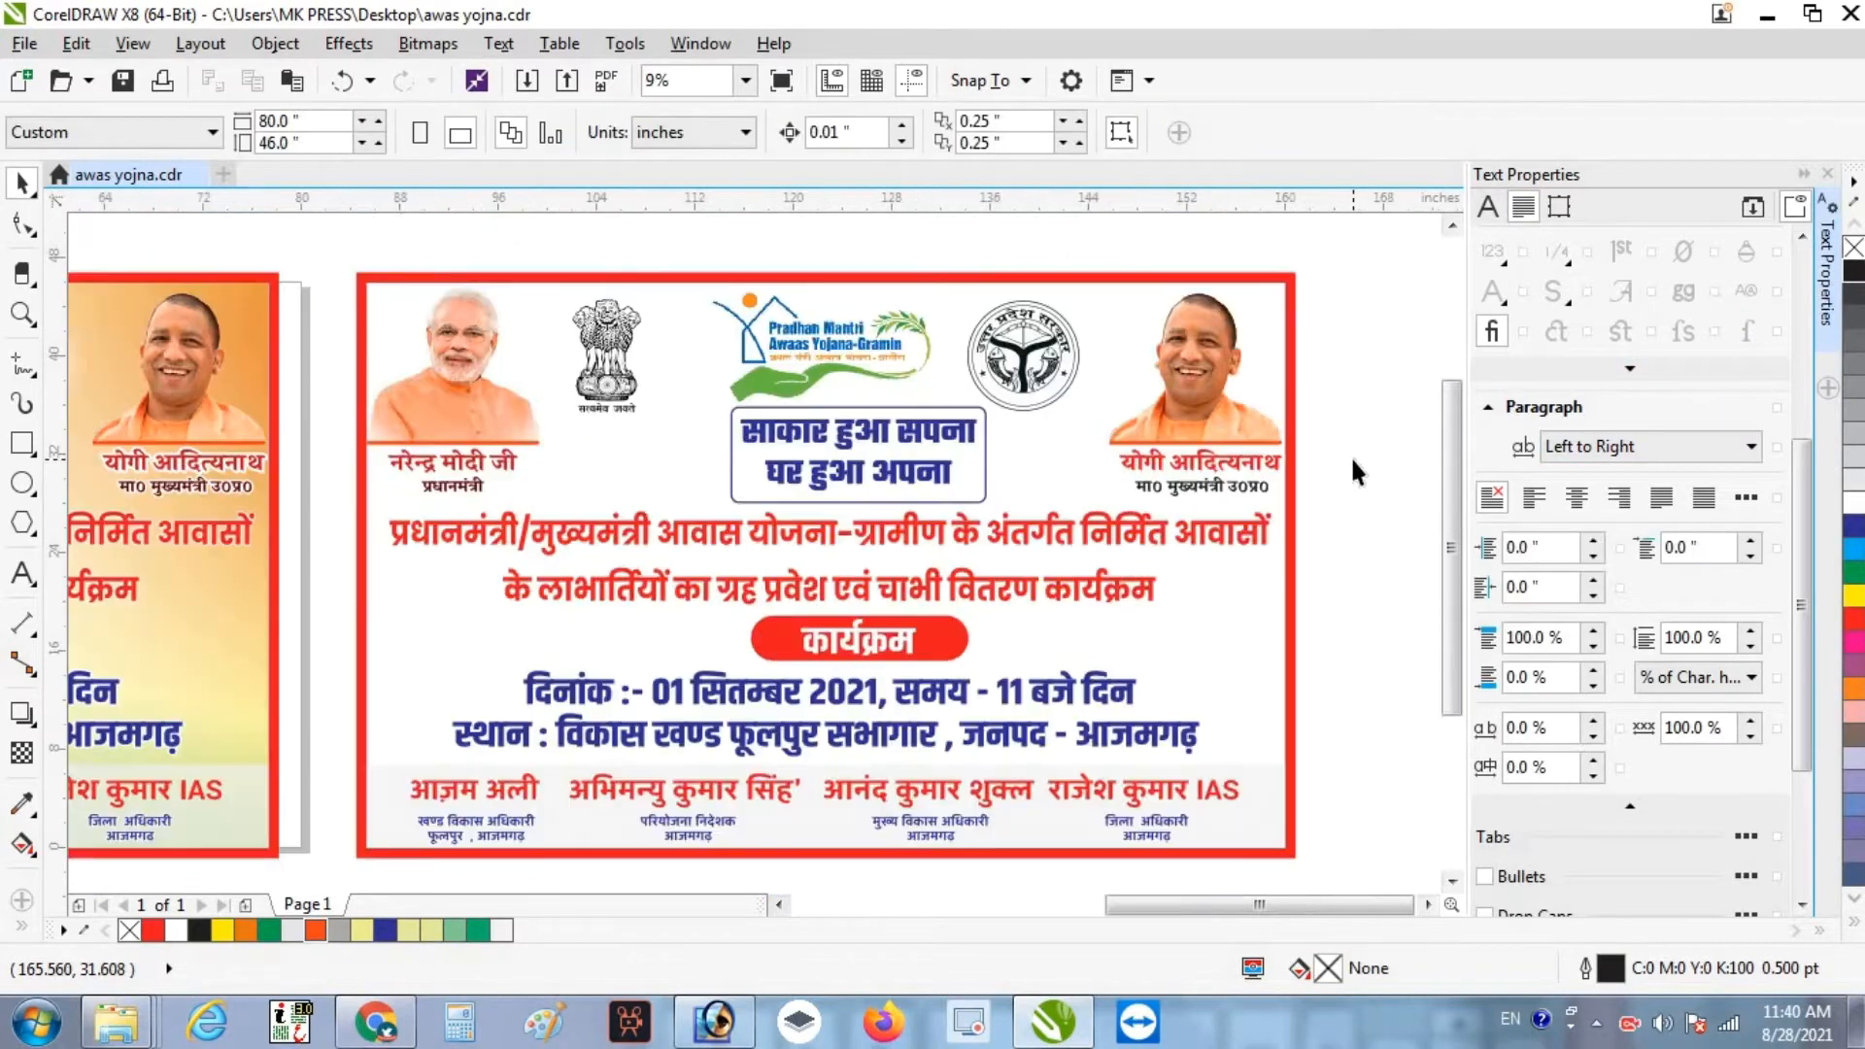
- Ungroup the caption beneath the copy's left portrait, then colour its name bright red and its designation black
{"action": "scroll", "coordinate": [491, 457], "scroll_direction": "up", "scroll_amount": 2}
{"action": "left_click", "coordinate": [486, 455]}
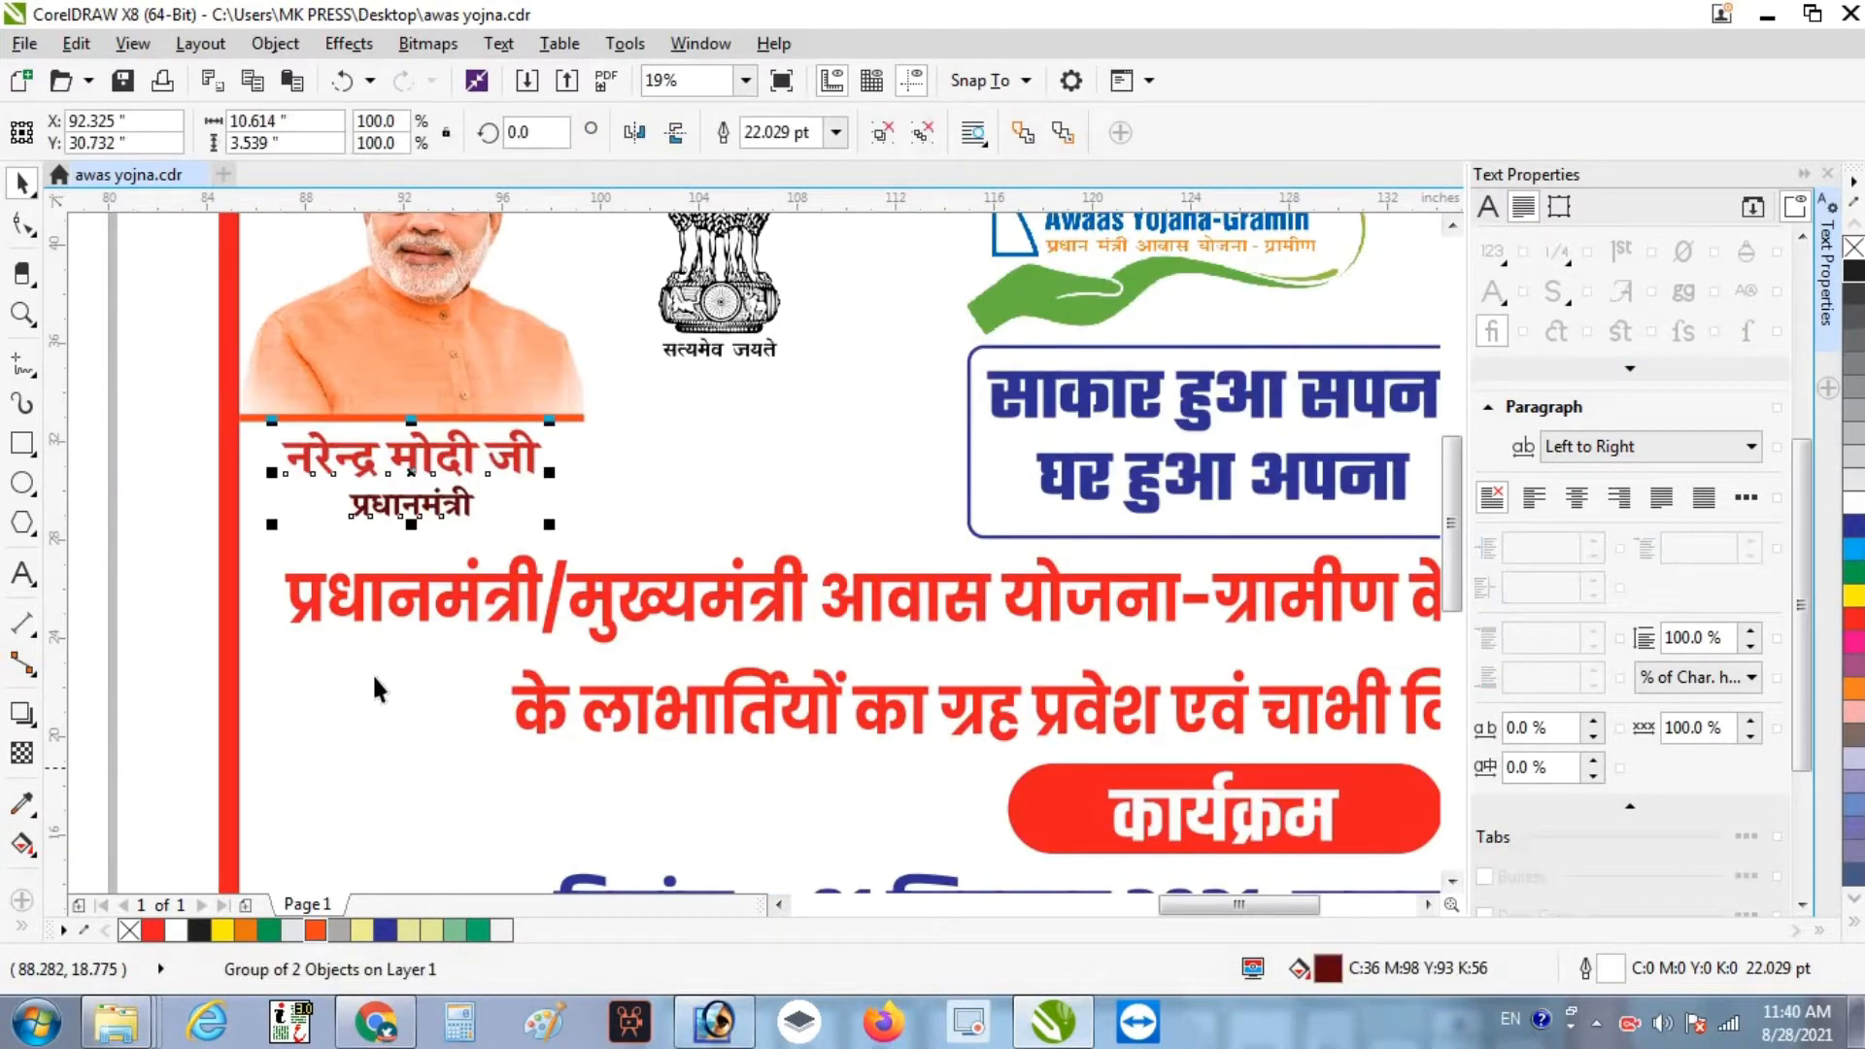
{"action": "left_click", "coordinate": [883, 134]}
{"action": "left_click", "coordinate": [358, 463]}
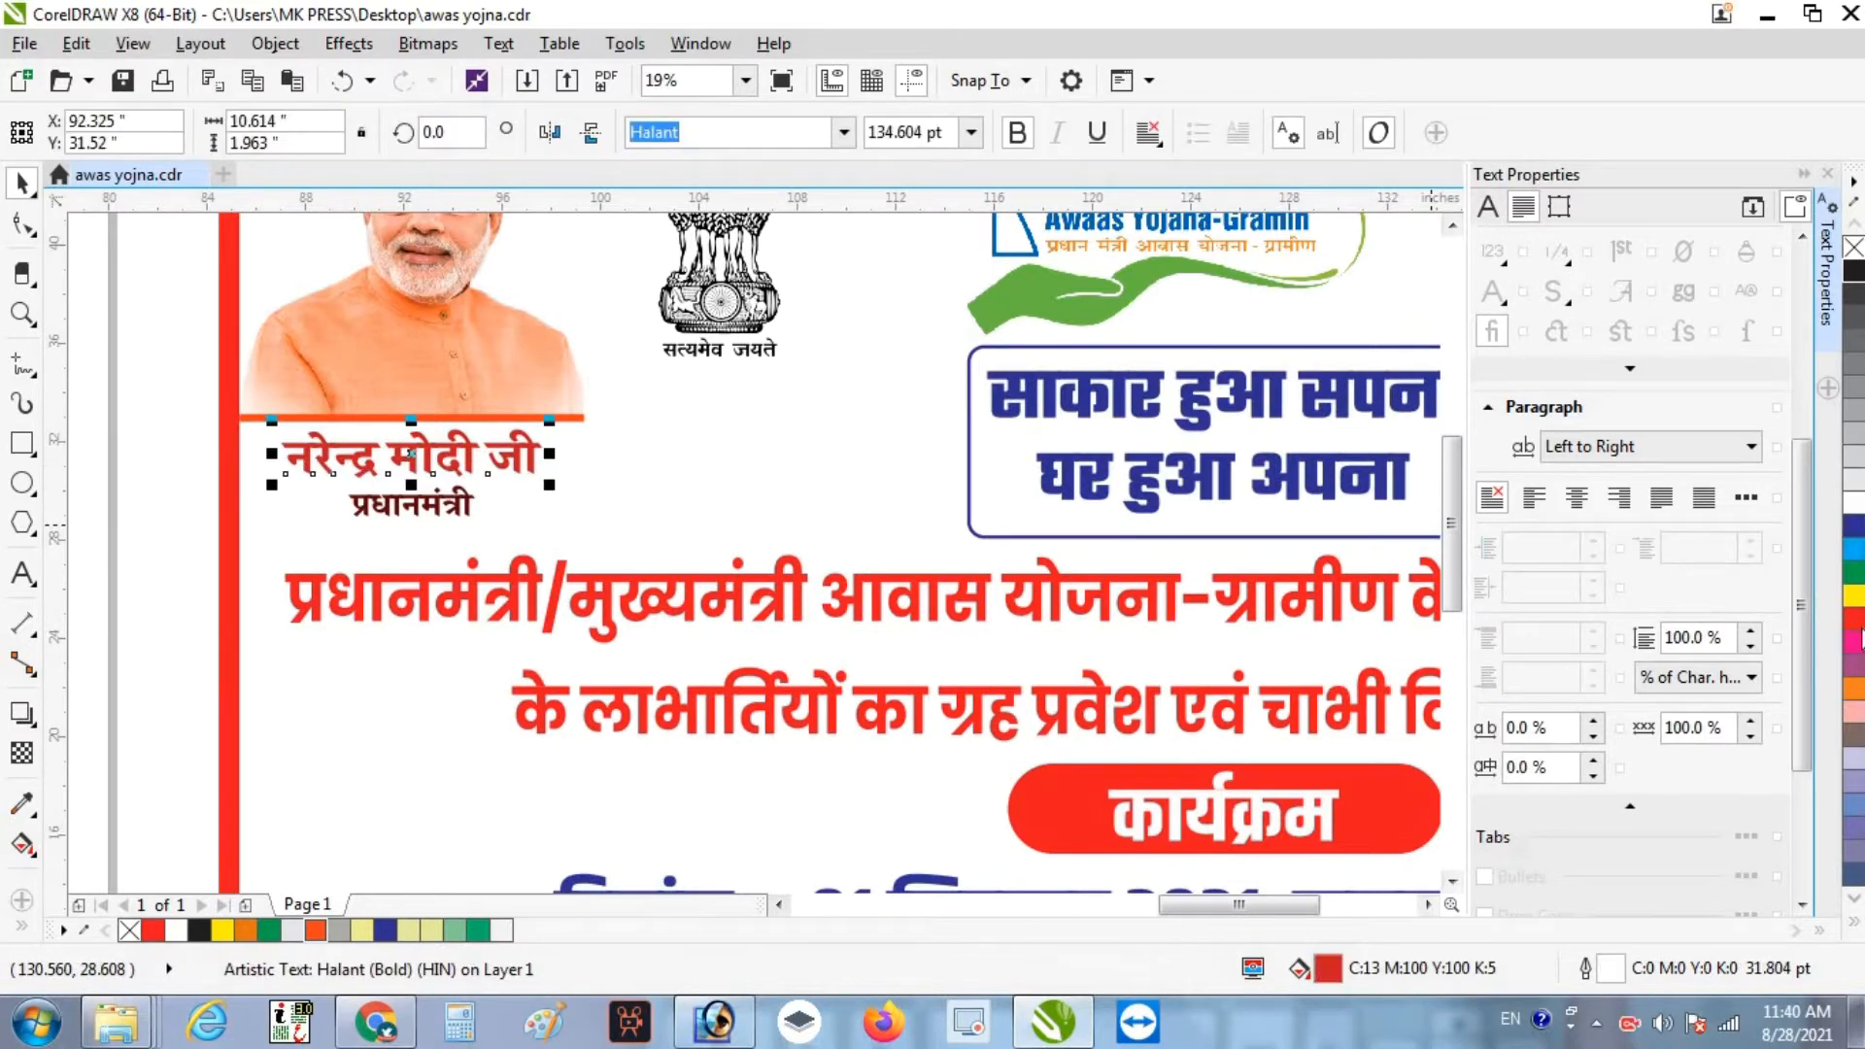
{"action": "left_click", "coordinate": [412, 503]}
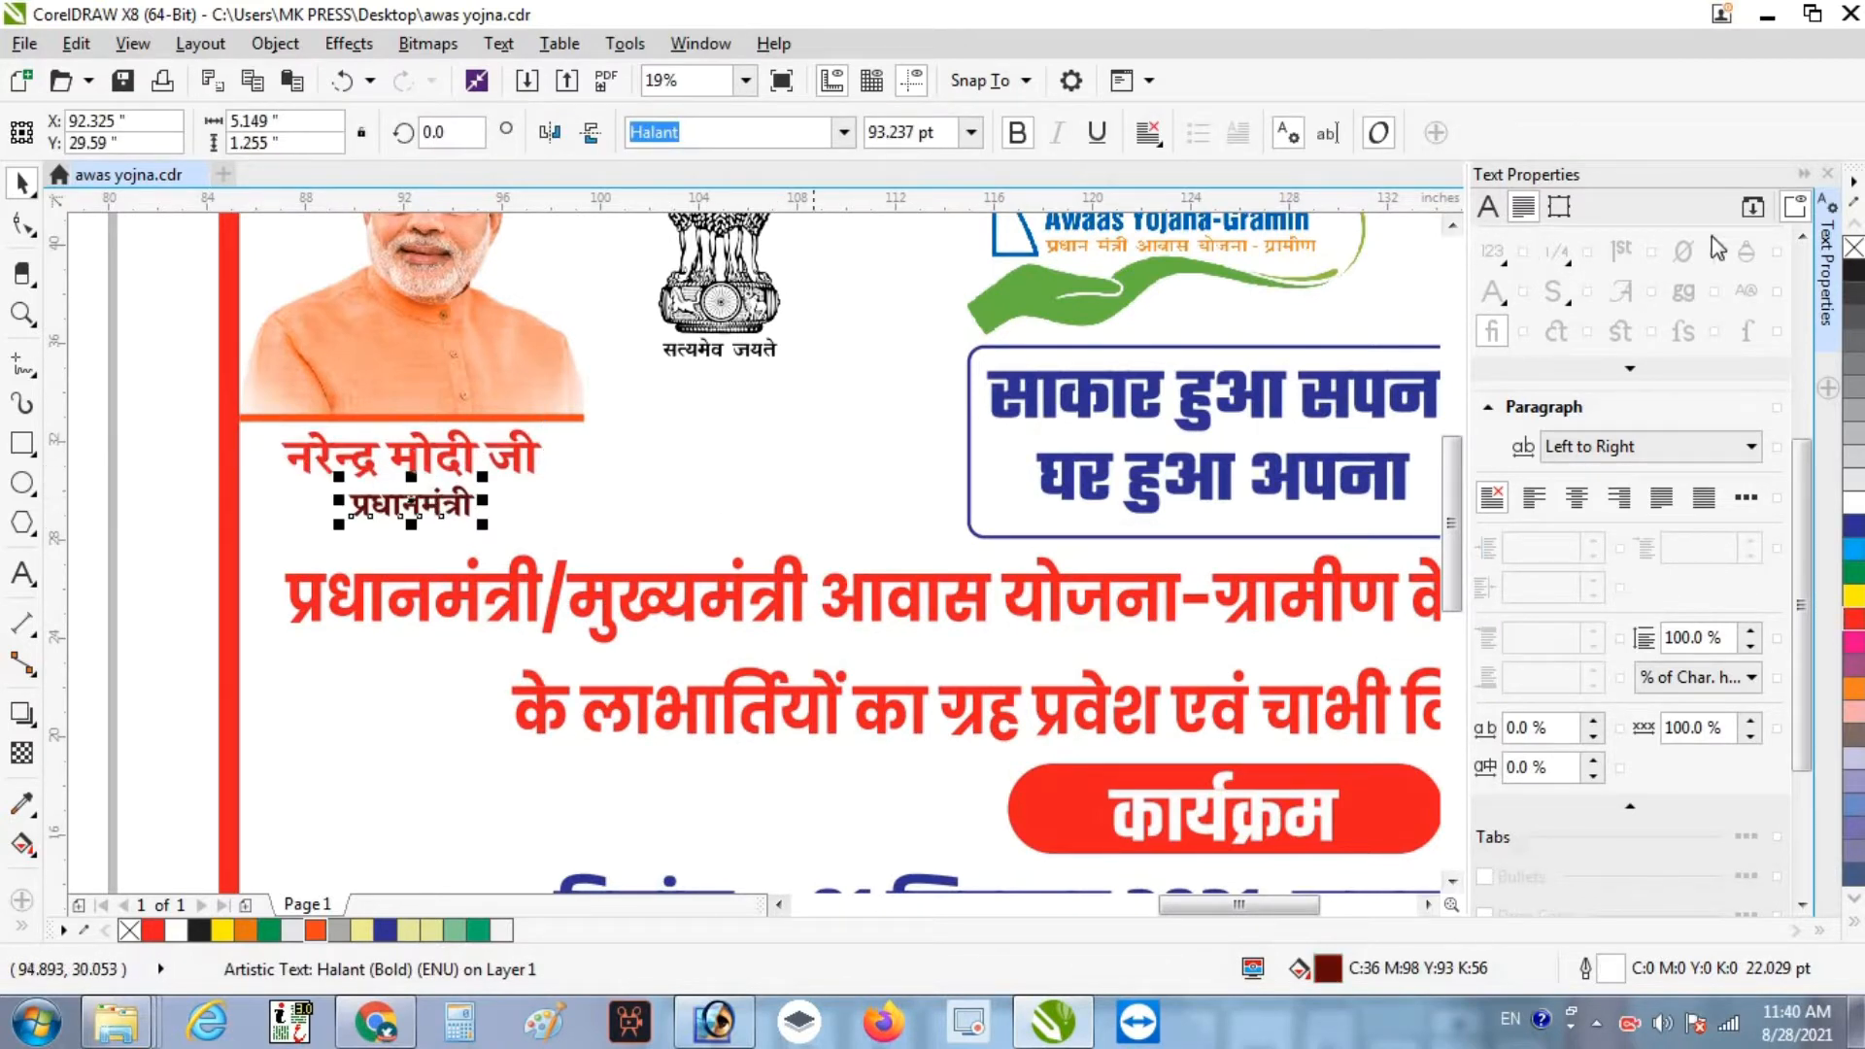
{"action": "left_click", "coordinate": [1856, 280]}
{"action": "scroll", "coordinate": [516, 361], "scroll_direction": "down", "scroll_amount": 2}
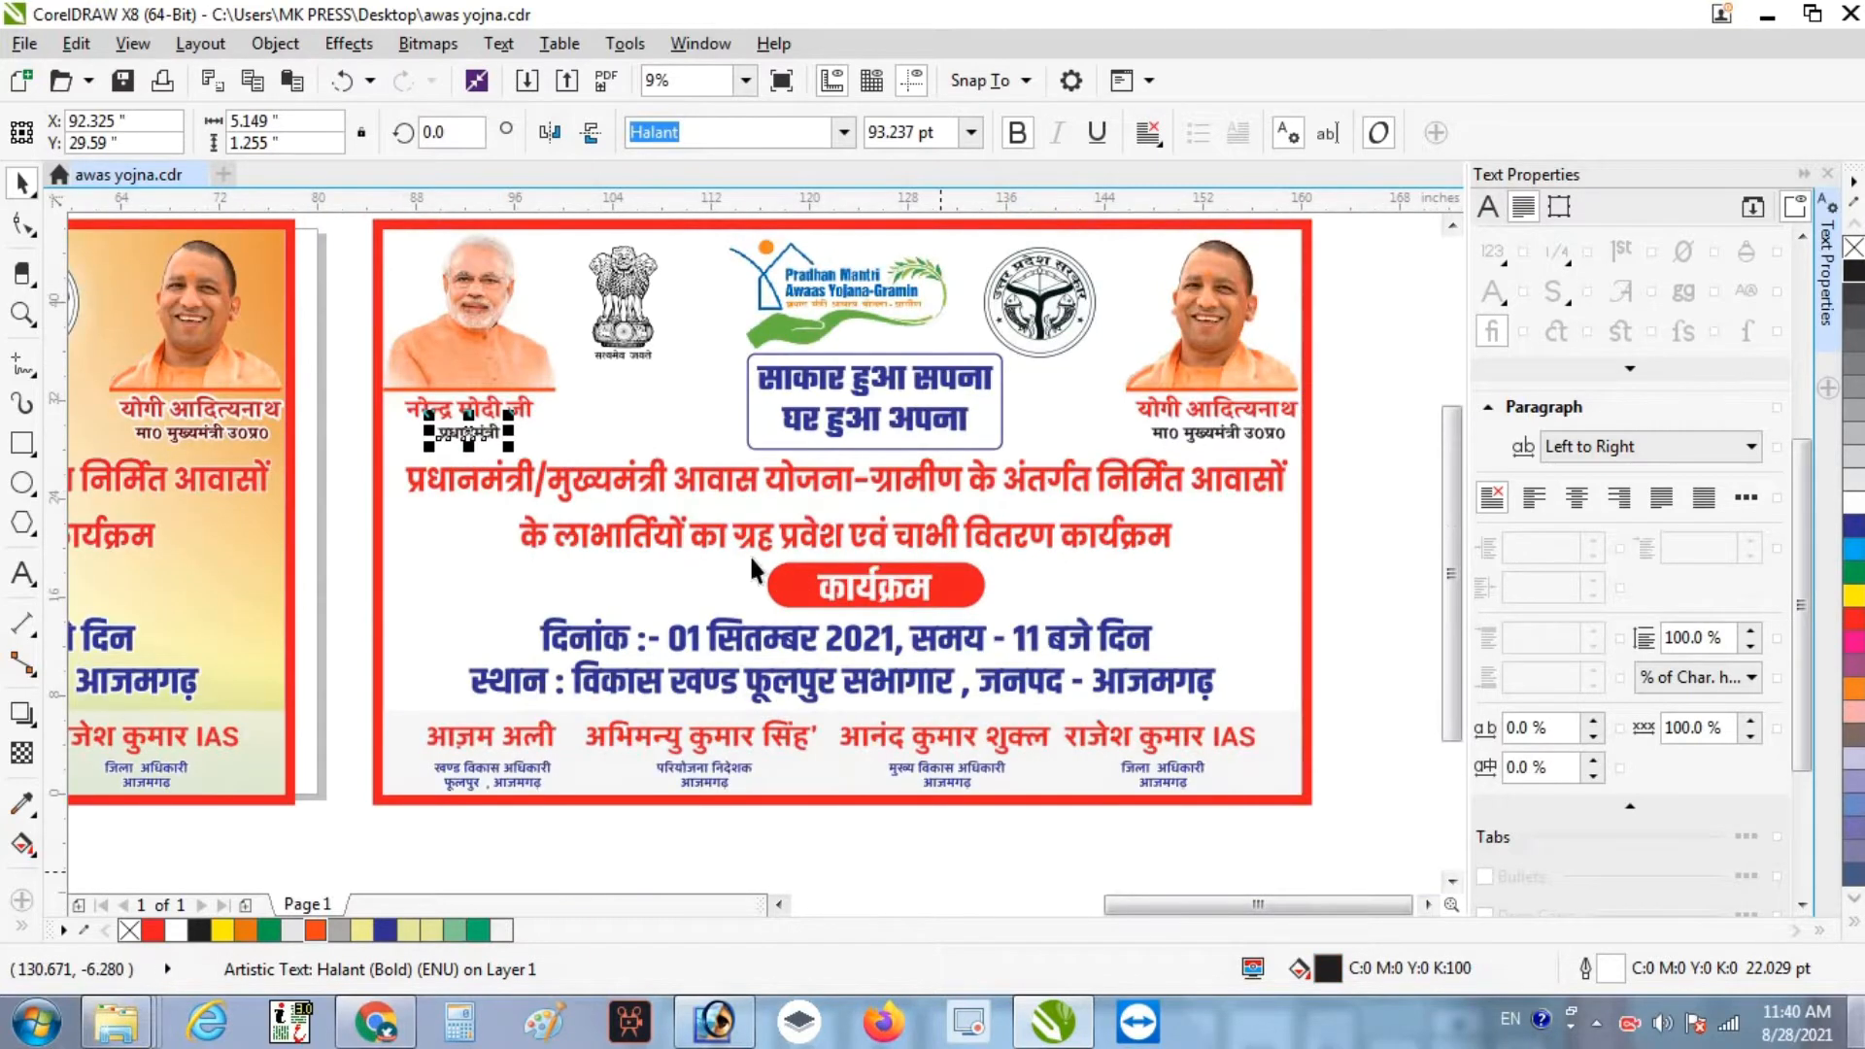
- Recolour the words "प्रधानमंत्री" and "मुख्यमंत्री" in the copy's main heading to blue (C100 M100 Y0 K0)
{"action": "left_click", "coordinate": [22, 574]}
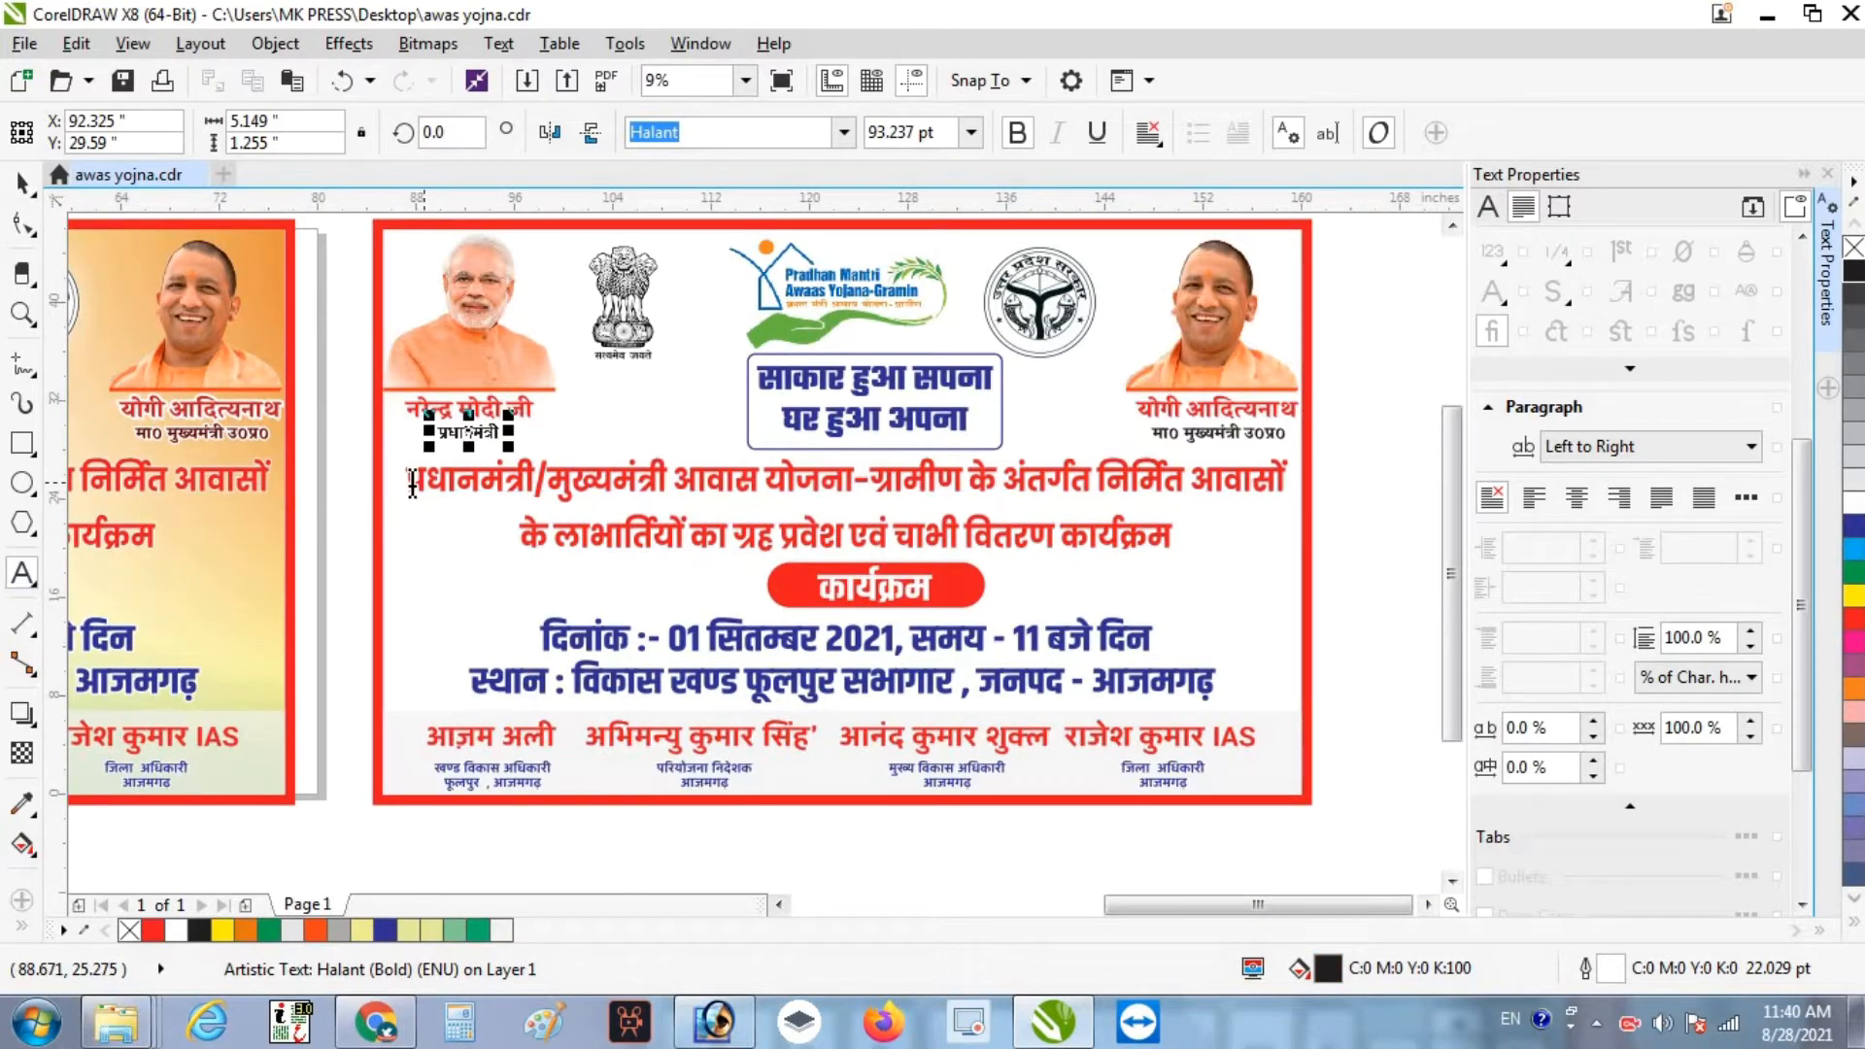
{"action": "left_click_drag", "start_coordinate": [408, 491], "coordinate": [541, 502]}
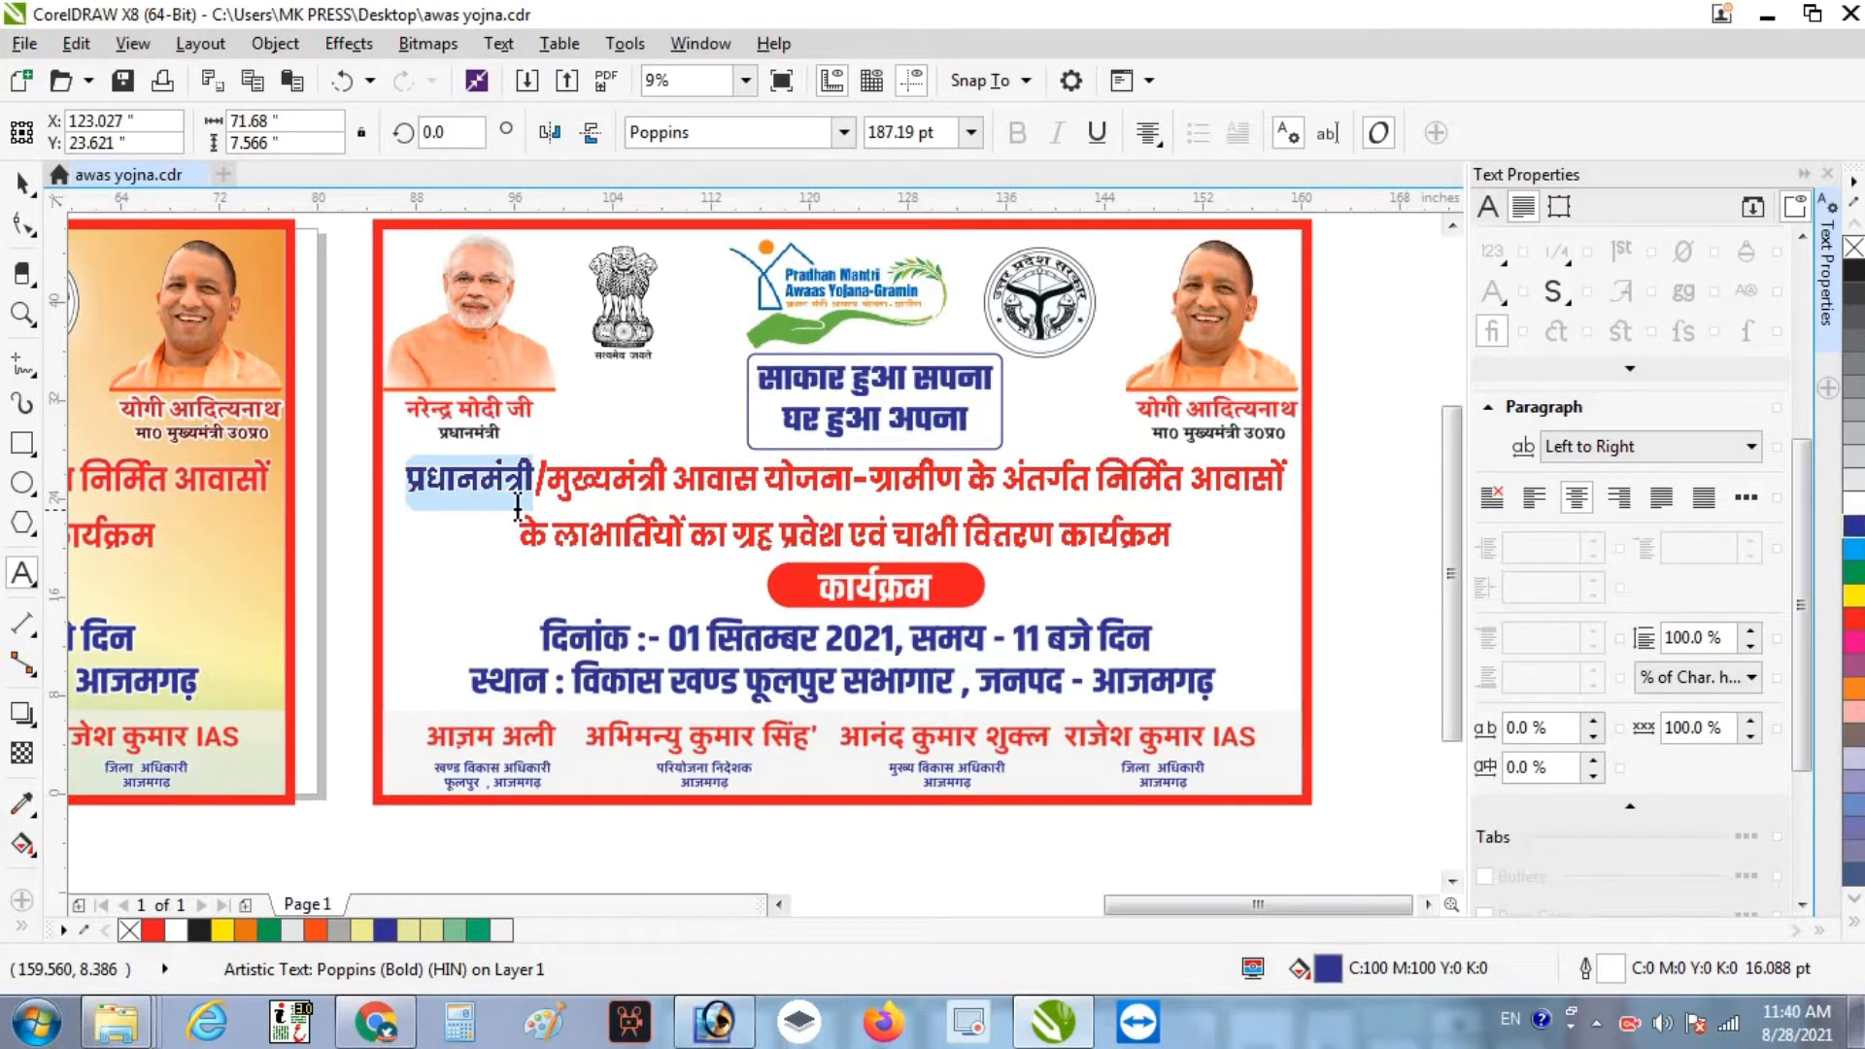
{"action": "left_click_drag", "start_coordinate": [547, 479], "coordinate": [662, 490]}
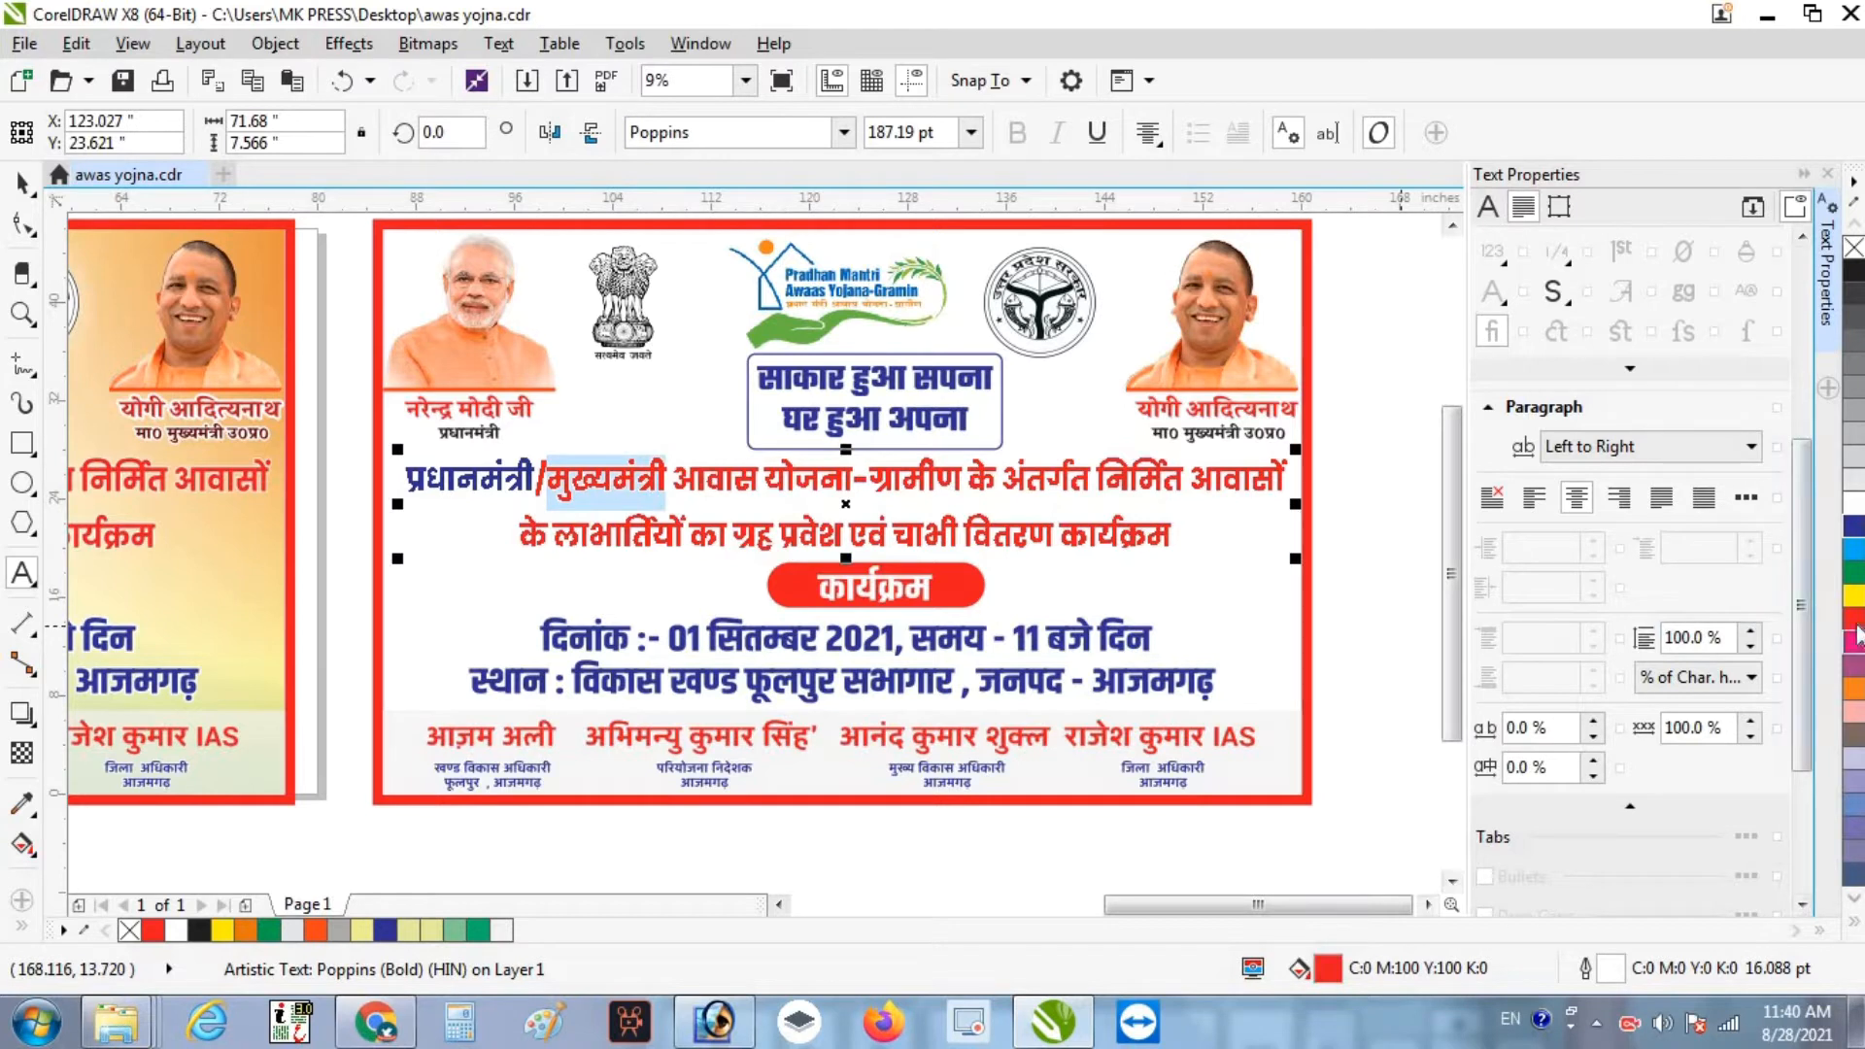
{"action": "left_click", "coordinate": [1855, 525]}
{"action": "left_click", "coordinate": [733, 472]}
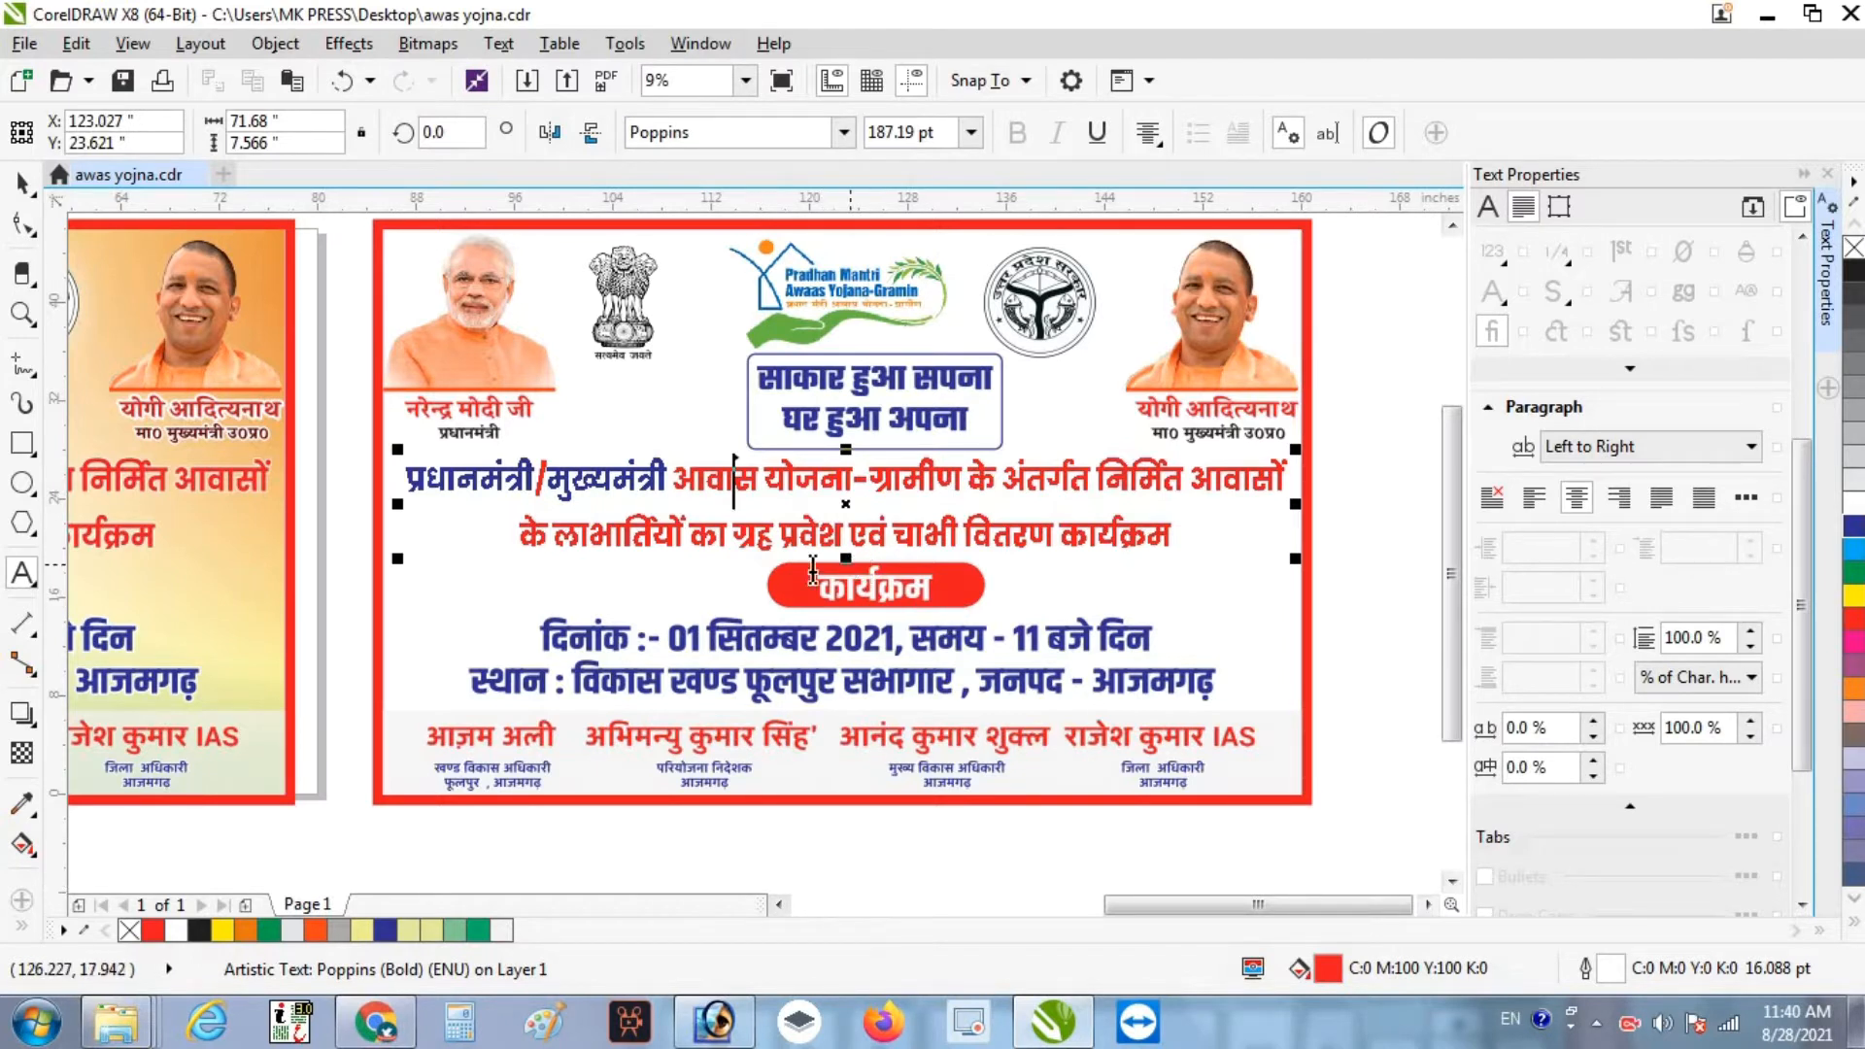
- Recolour the words "ग्रह प्रवेश" in the heading's second line to blue (C100 M100 Y0 K0)
{"action": "left_click_drag", "start_coordinate": [734, 533], "coordinate": [841, 591]}
{"action": "left_click", "coordinate": [1852, 529]}
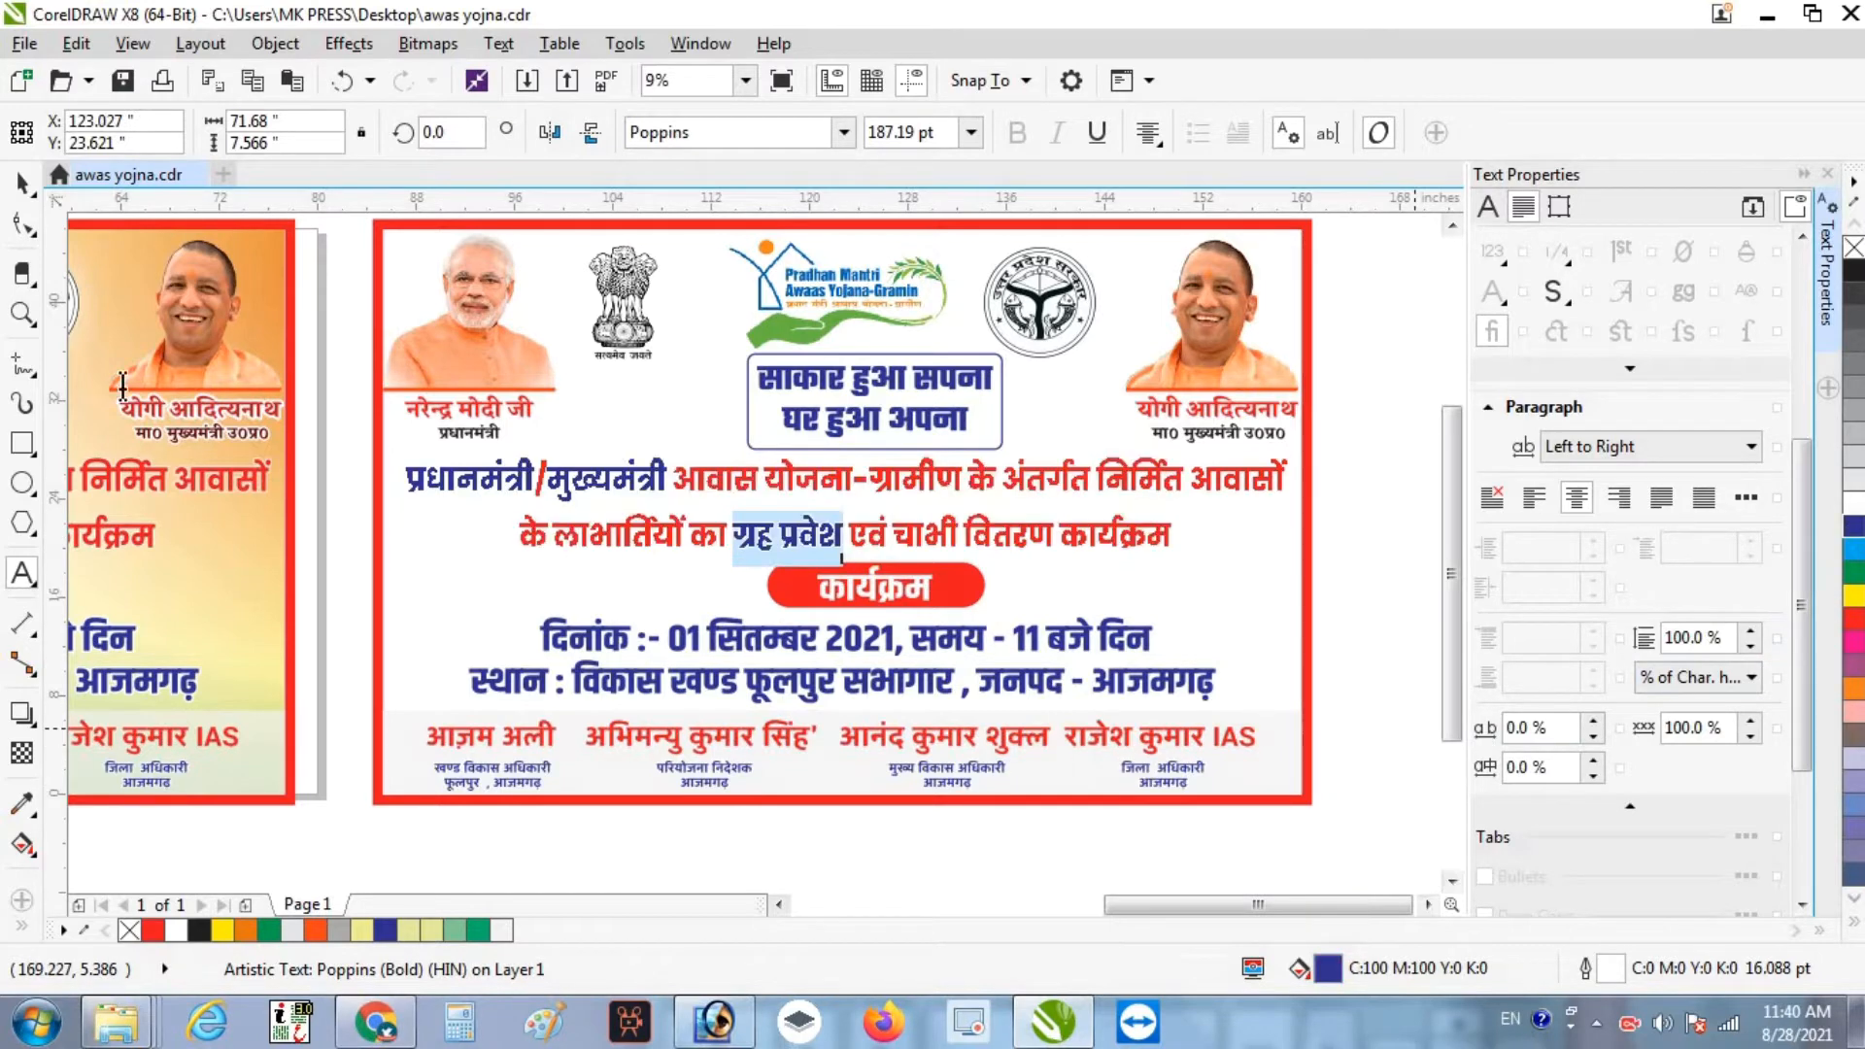
{"action": "left_click", "coordinate": [21, 183]}
{"action": "left_click", "coordinate": [702, 880]}
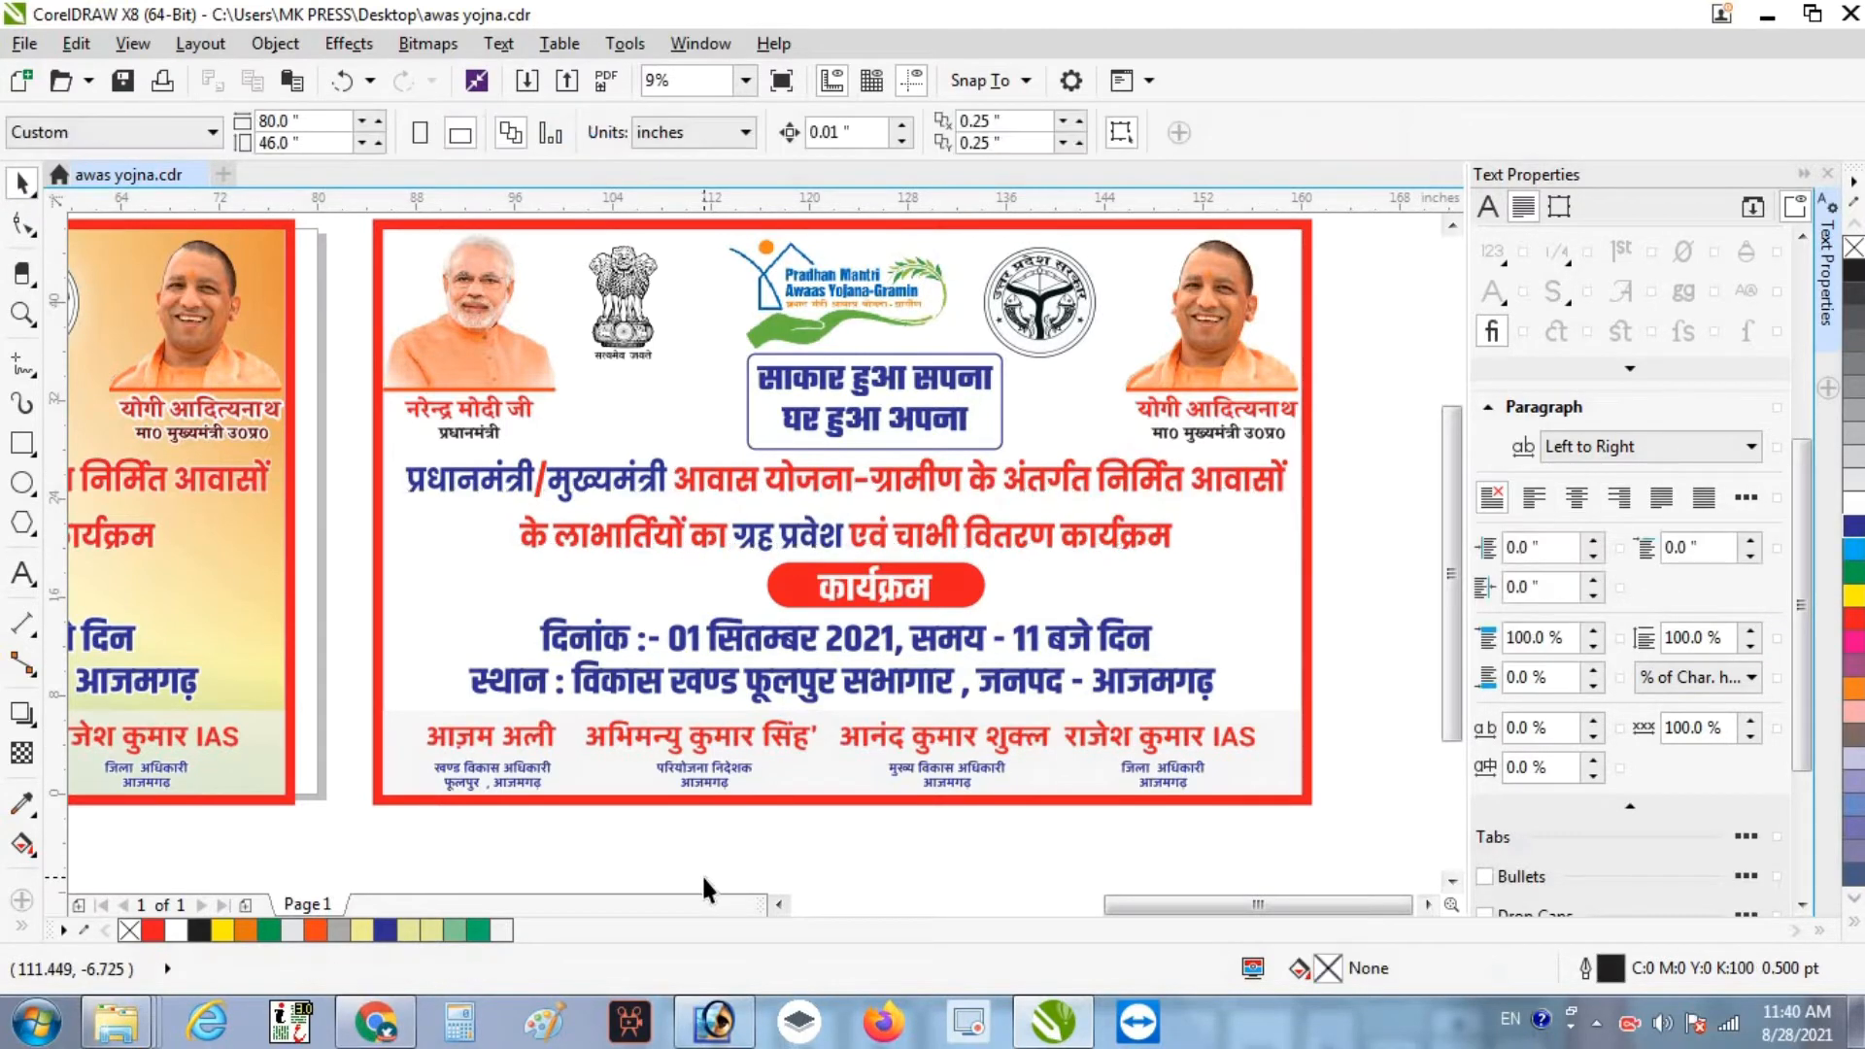
- Centre the "कार्यक्रम" label and its red rounded rectangle horizontally on the copied banner's outer frame
{"action": "left_click", "coordinate": [947, 600]}
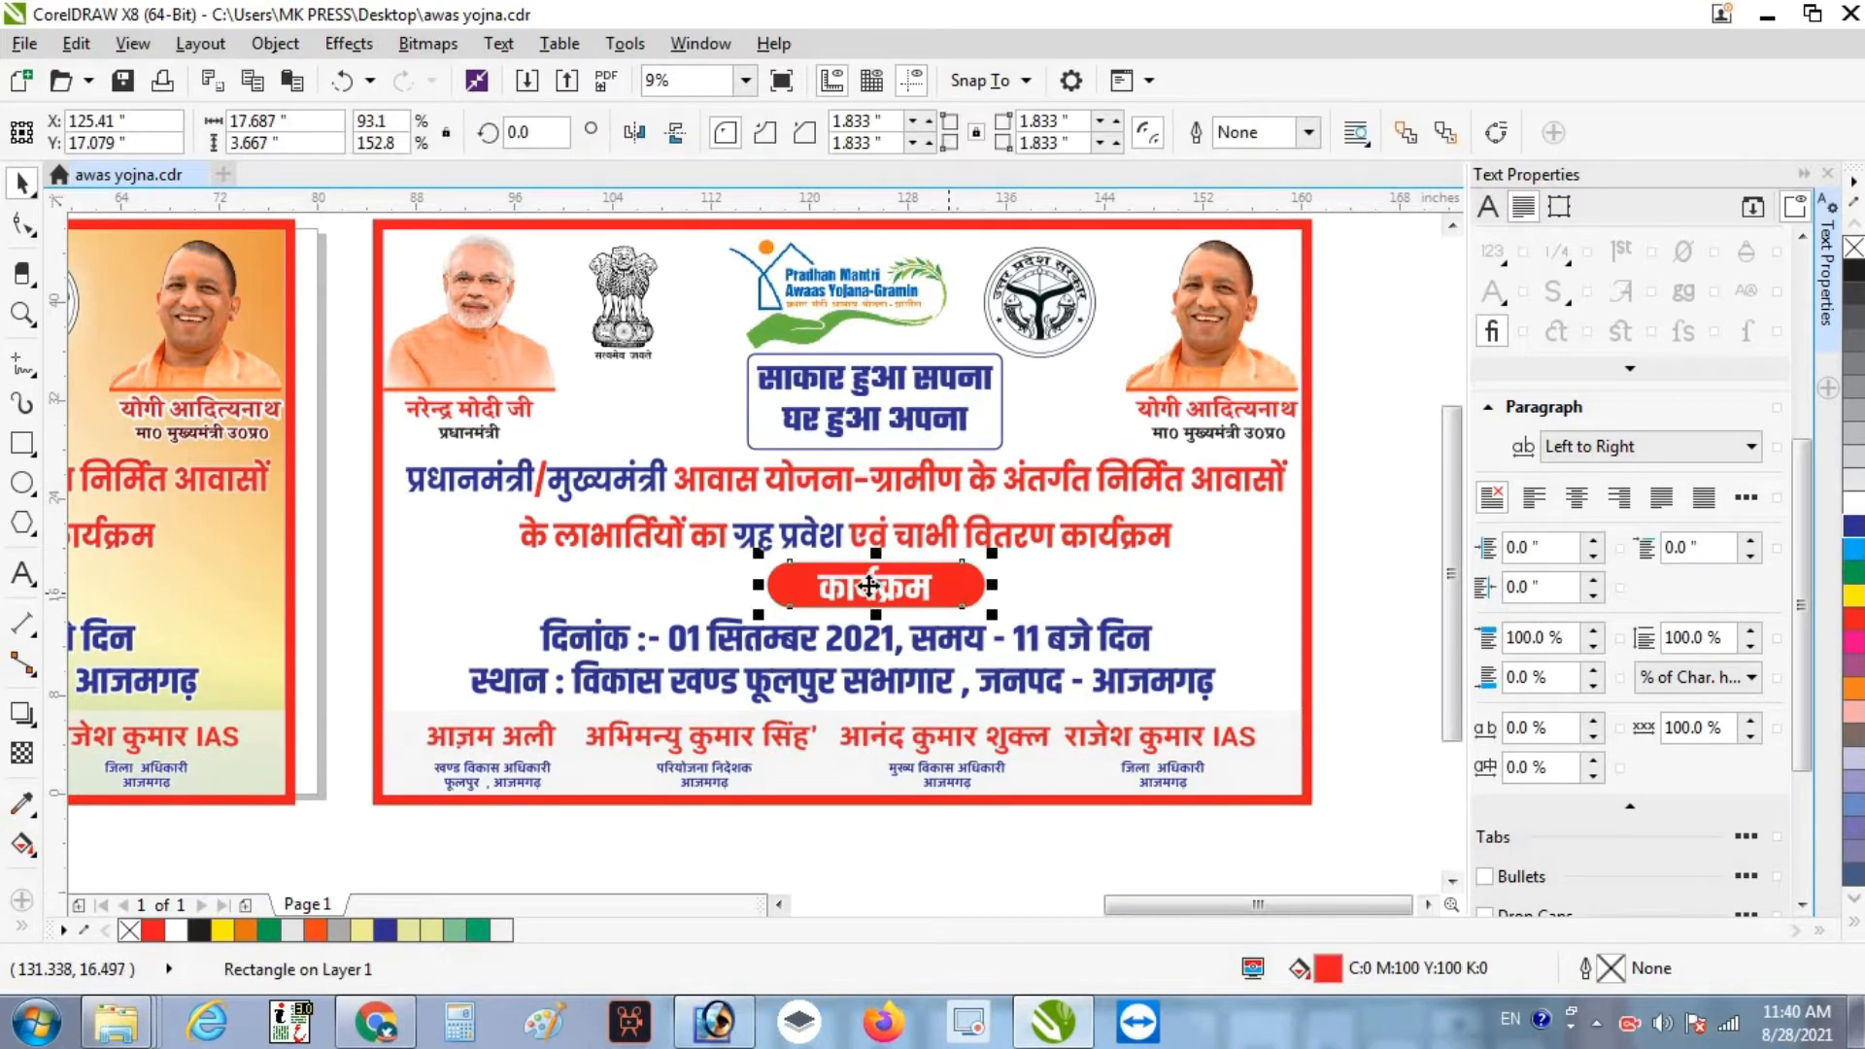
{"action": "left_click", "coordinate": [869, 588], "text": "shift"}
{"action": "left_click", "coordinate": [1066, 600], "text": "shift"}
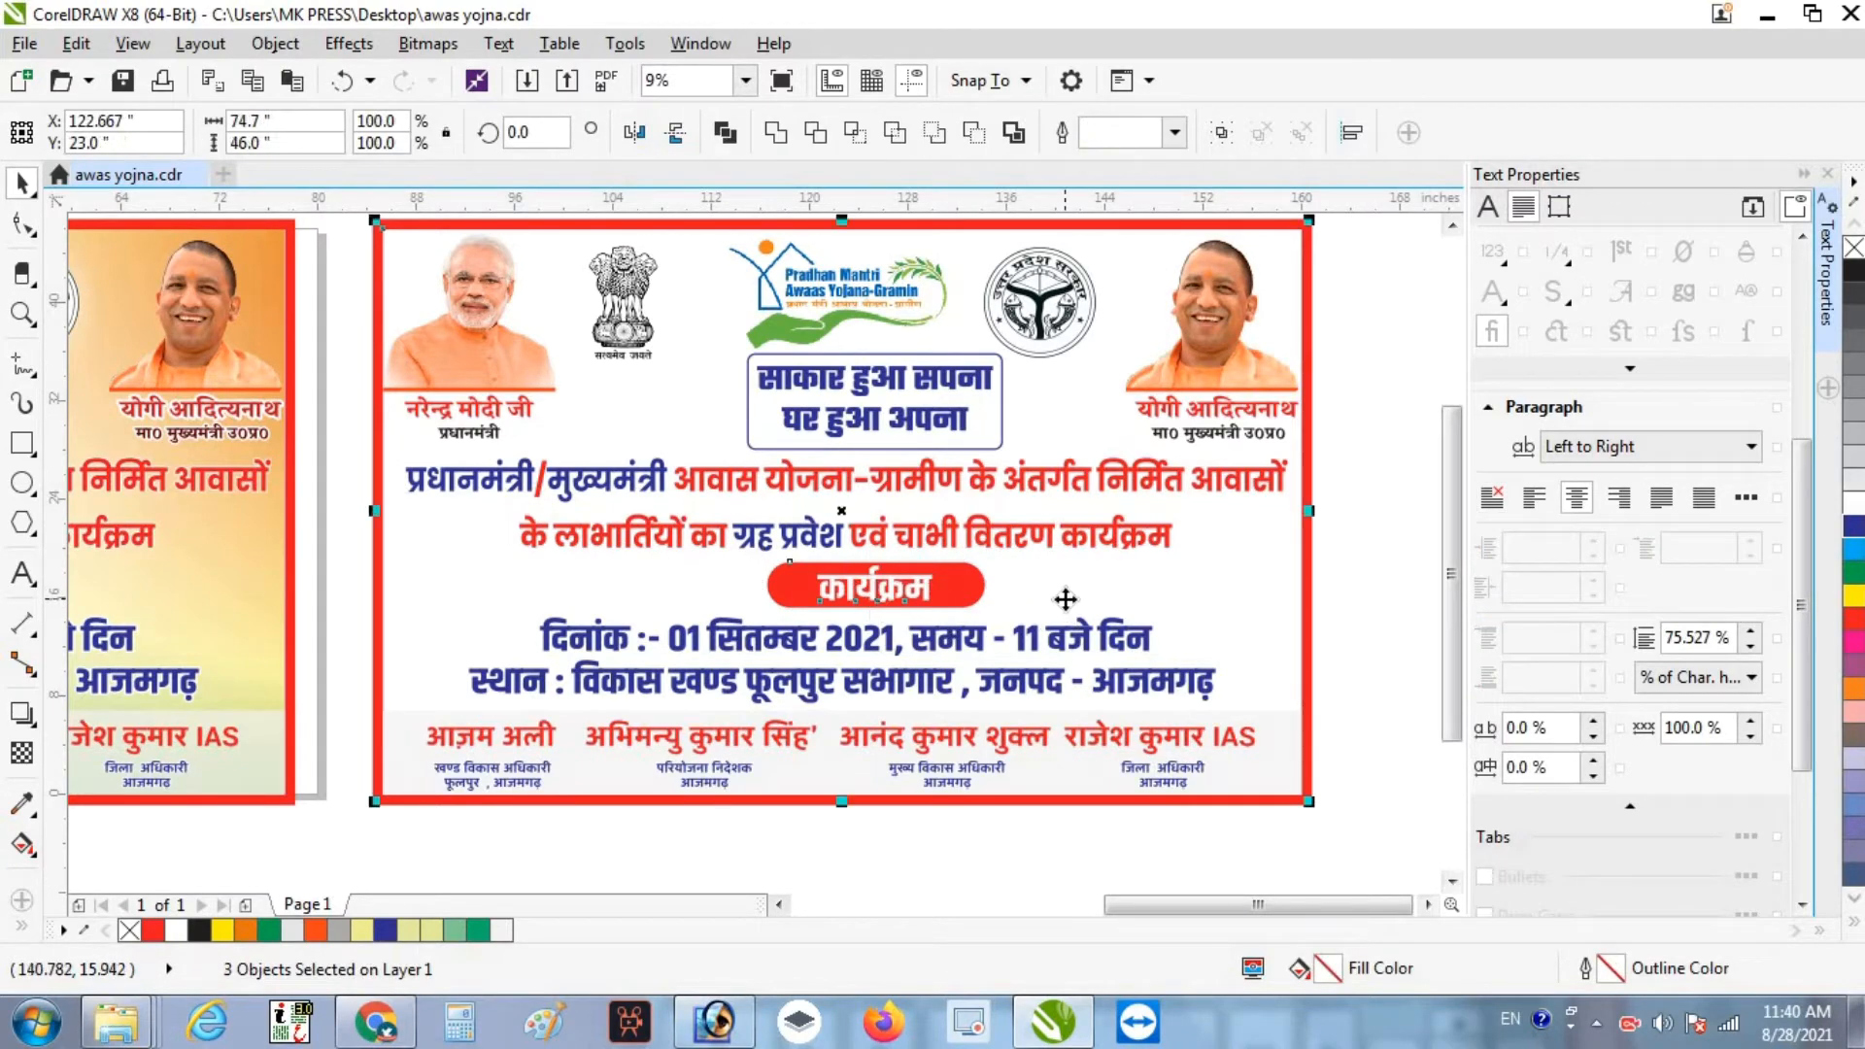
{"action": "key", "text": "c"}
{"action": "left_click", "coordinate": [1388, 637]}
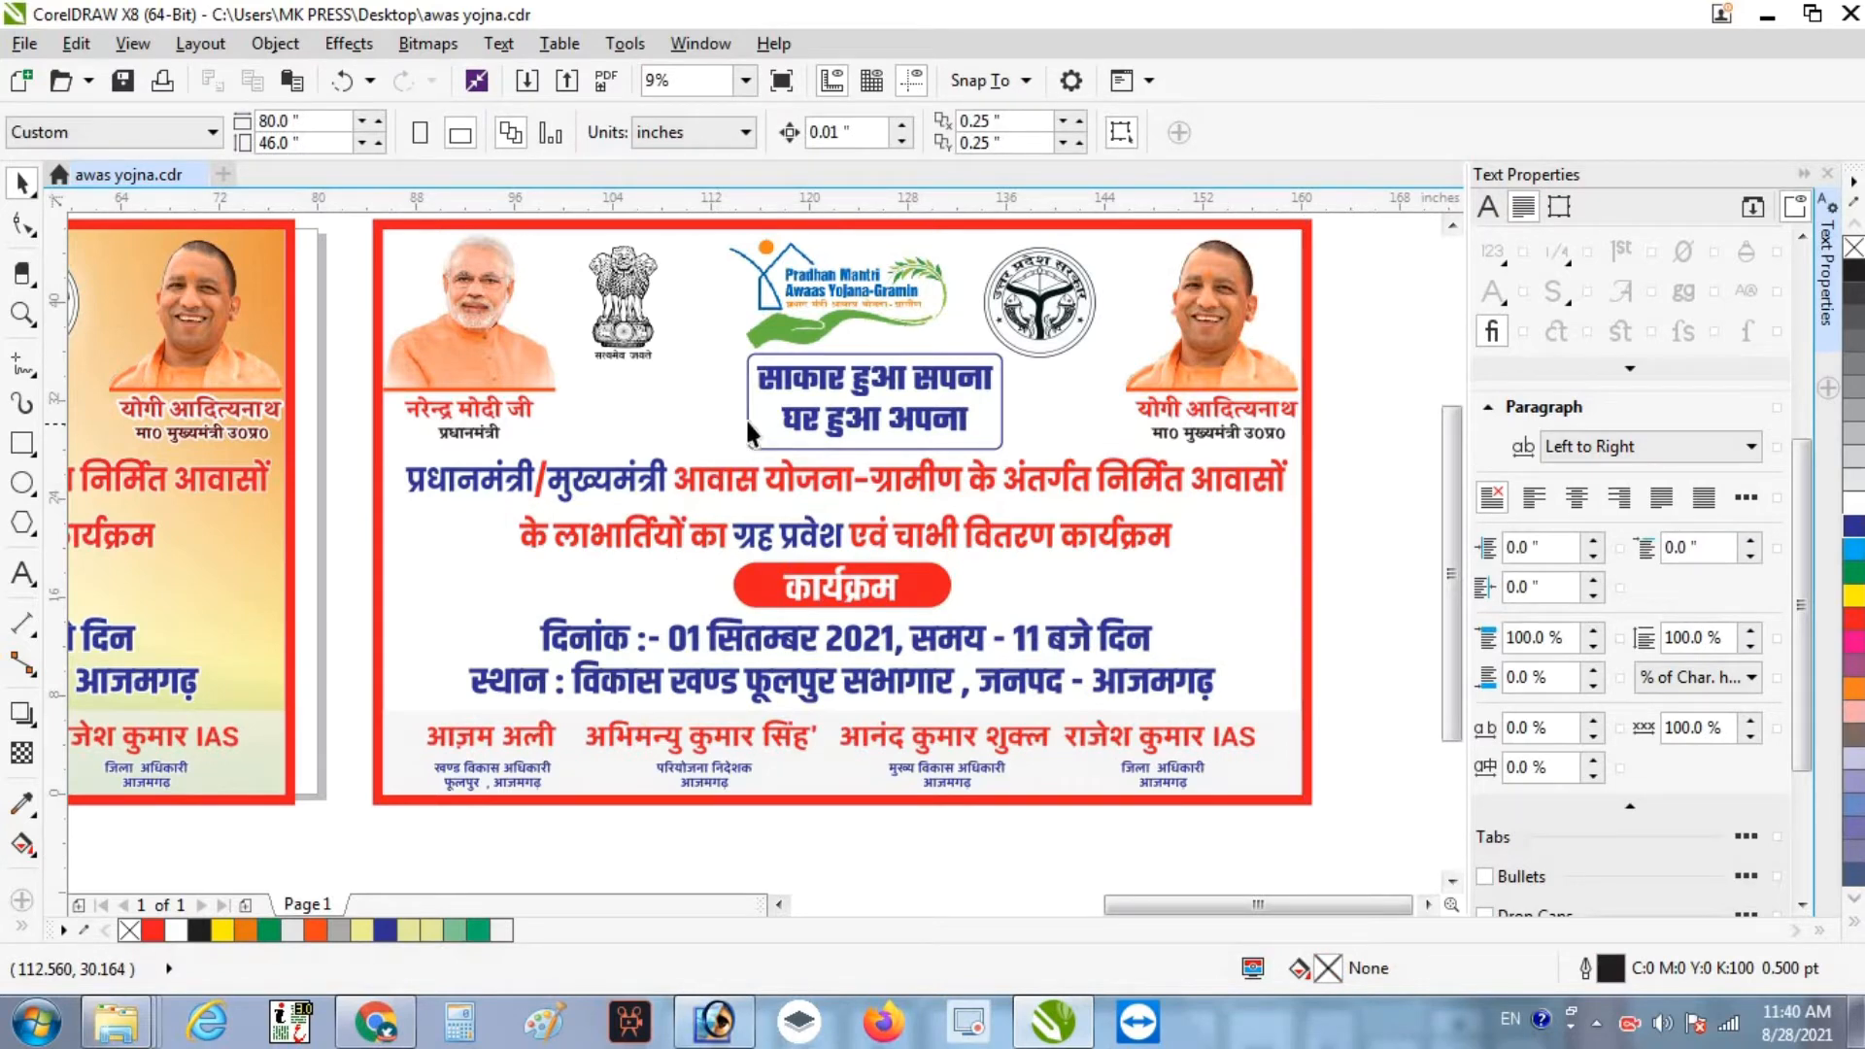
- Centre the blue slogan text and its rounded frame horizontally on the copied banner's outer frame
{"action": "left_click", "coordinate": [802, 386]}
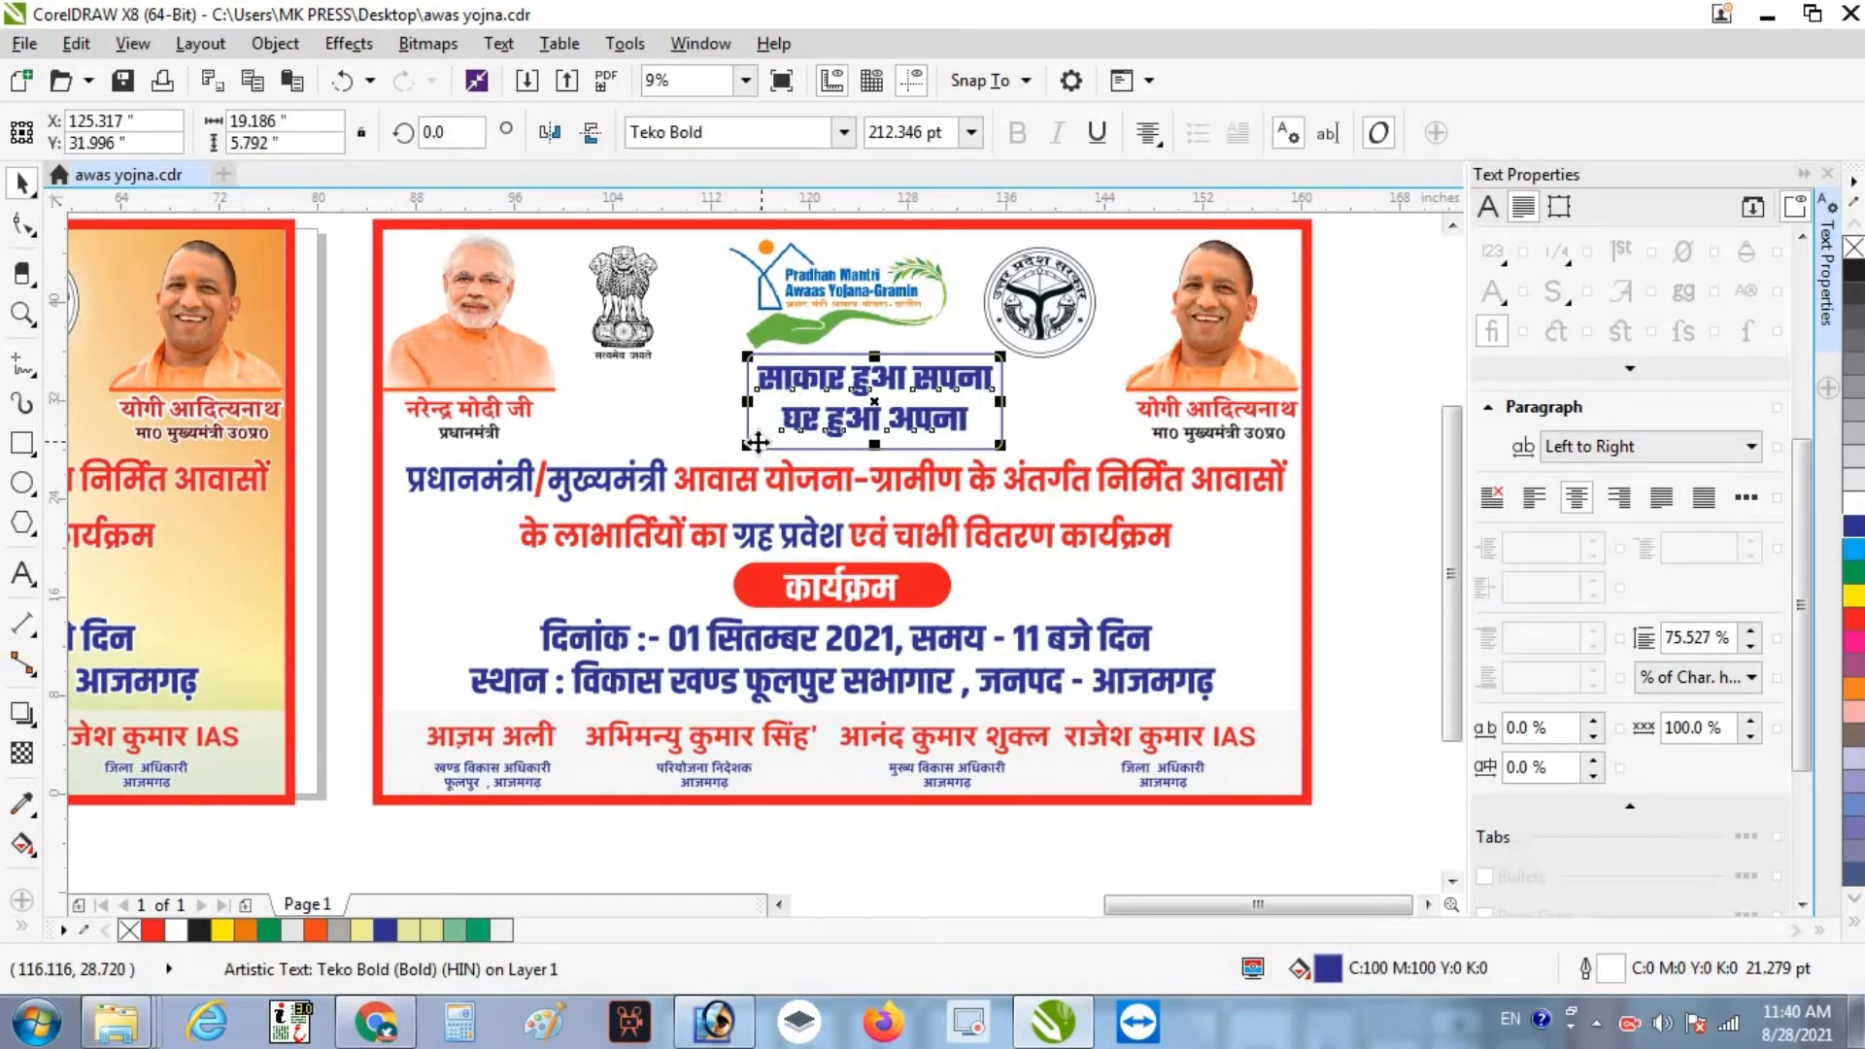
{"action": "left_click", "coordinate": [760, 439], "text": "shift"}
{"action": "left_click", "coordinate": [685, 438], "text": "shift"}
{"action": "key", "text": "c"}
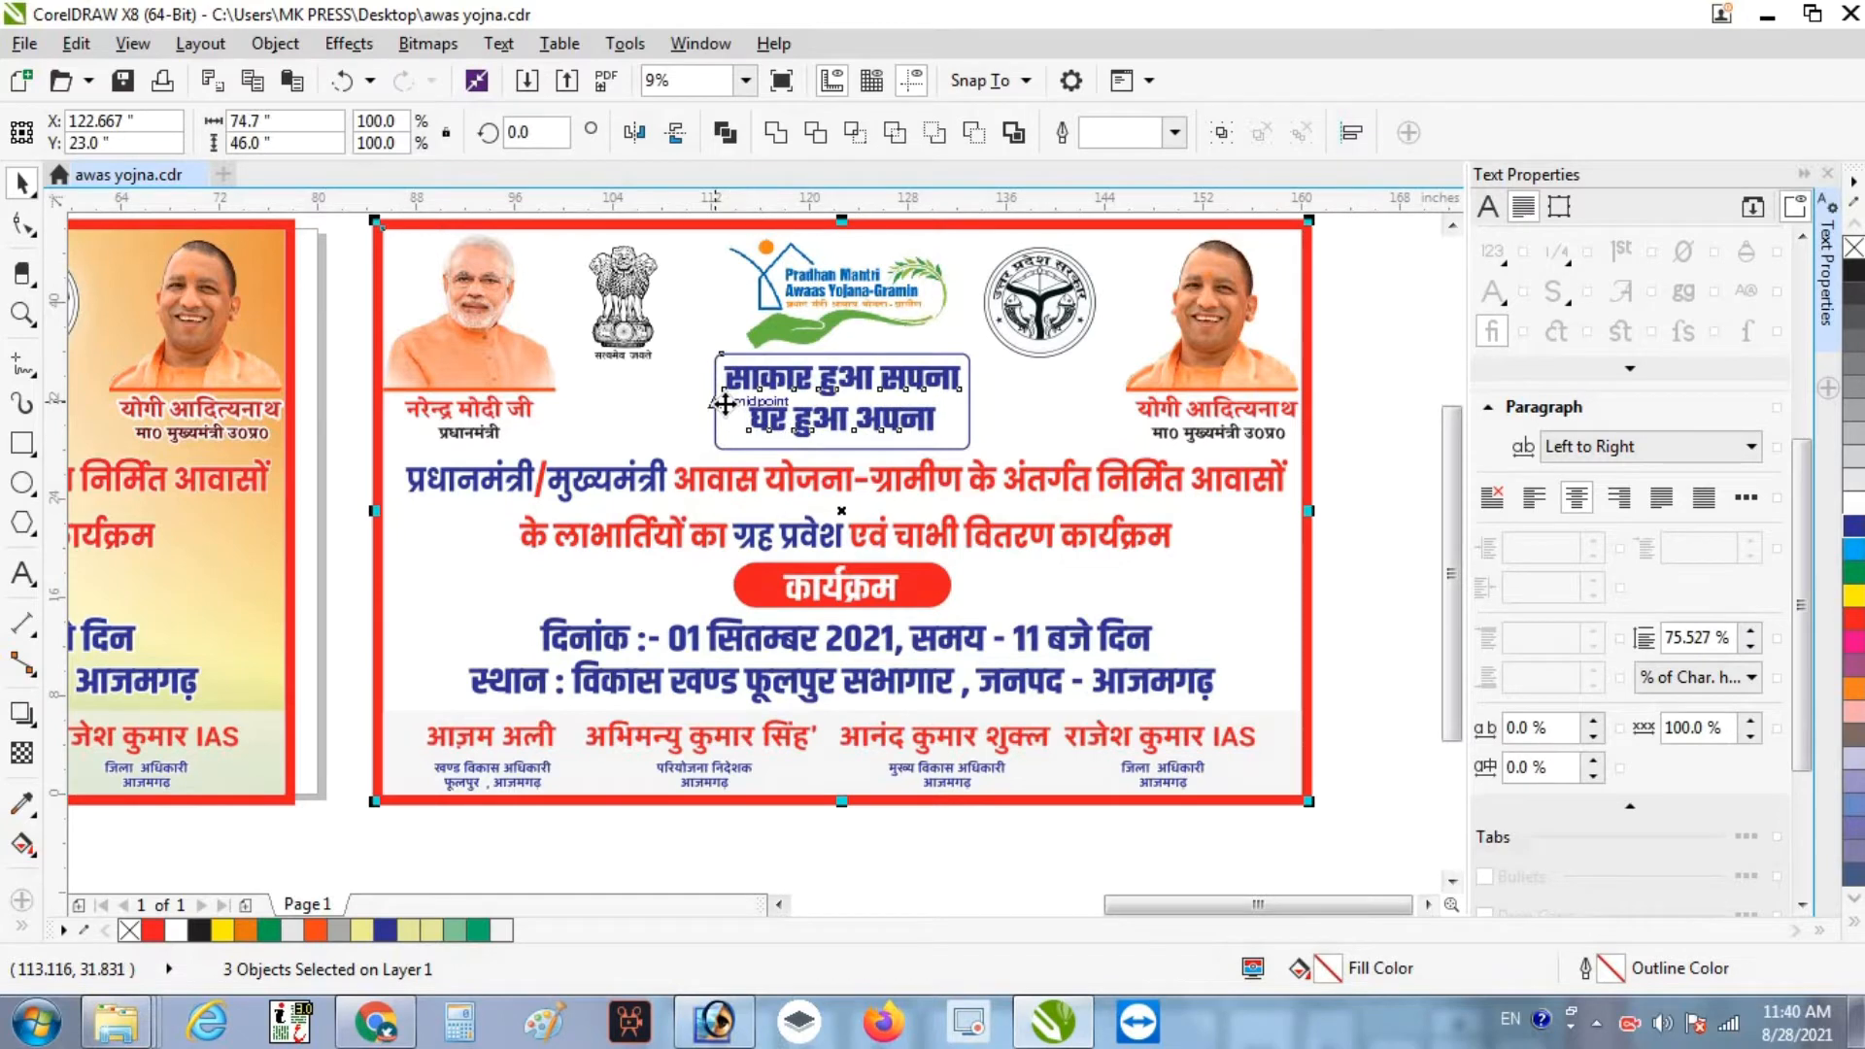
{"action": "scroll", "coordinate": [725, 403], "scroll_direction": "down", "scroll_amount": 2}
{"action": "left_click", "coordinate": [1057, 516]}
{"action": "left_click", "coordinate": [866, 425]}
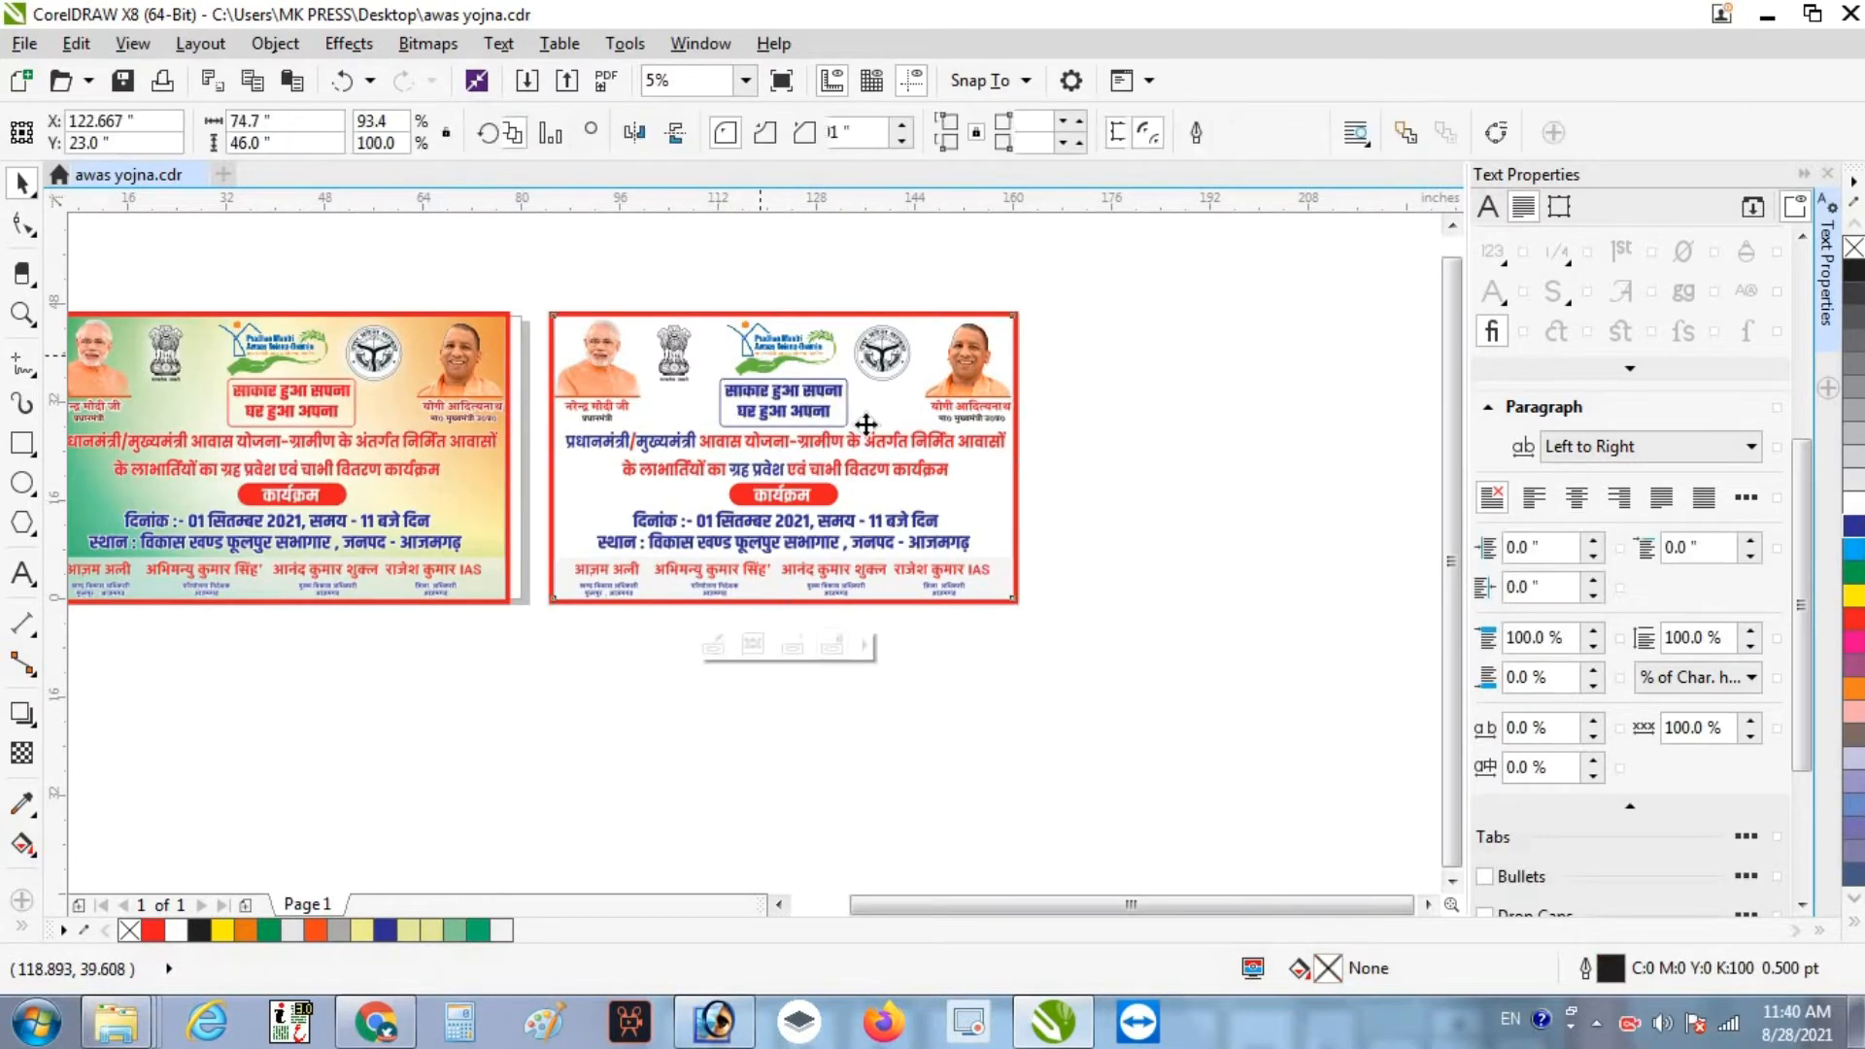
{"action": "left_click", "coordinate": [725, 632]}
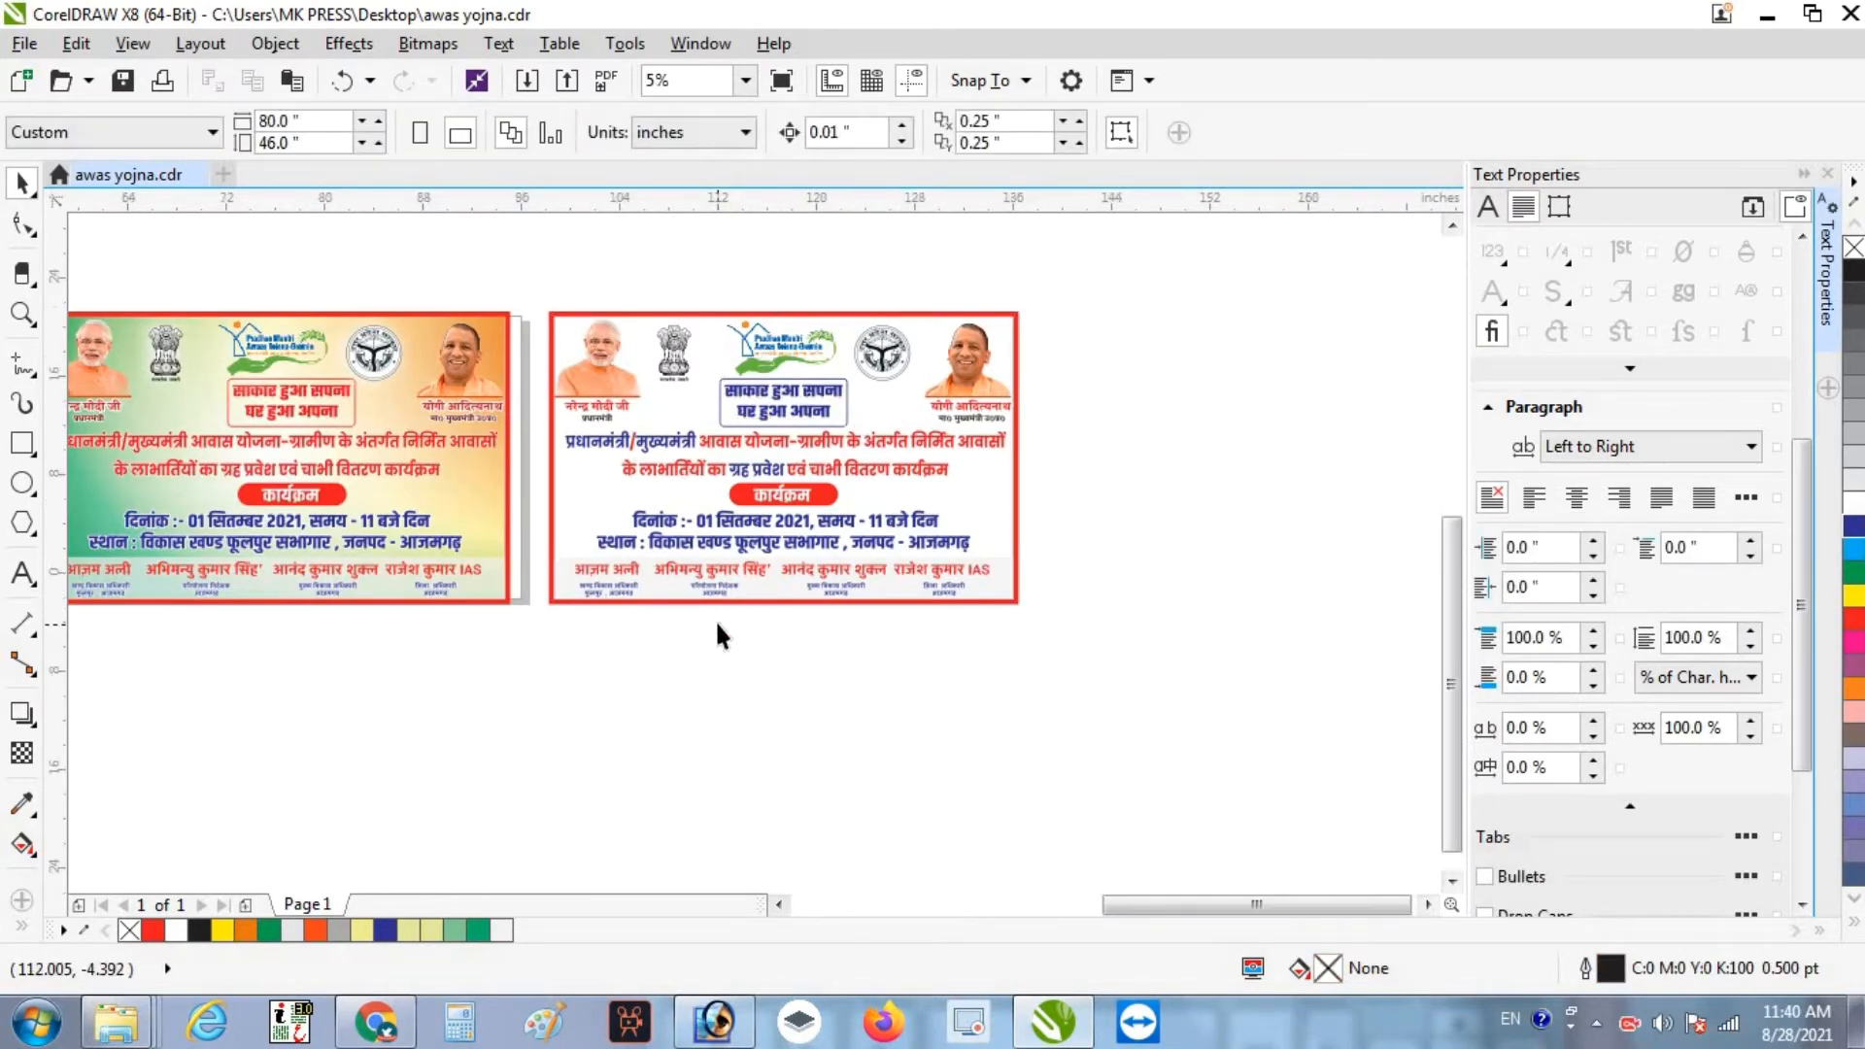
- Ungroup the officials' names and designations in the copied banner's footer row into separate text objects
{"action": "scroll", "coordinate": [717, 625], "scroll_direction": "up", "scroll_amount": 2}
{"action": "left_click", "coordinate": [684, 520]}
{"action": "key", "text": "ctrl+u"}
{"action": "left_click", "coordinate": [614, 670]}
{"action": "left_click", "coordinate": [512, 519]}
{"action": "left_click", "coordinate": [673, 518], "text": "shift"}
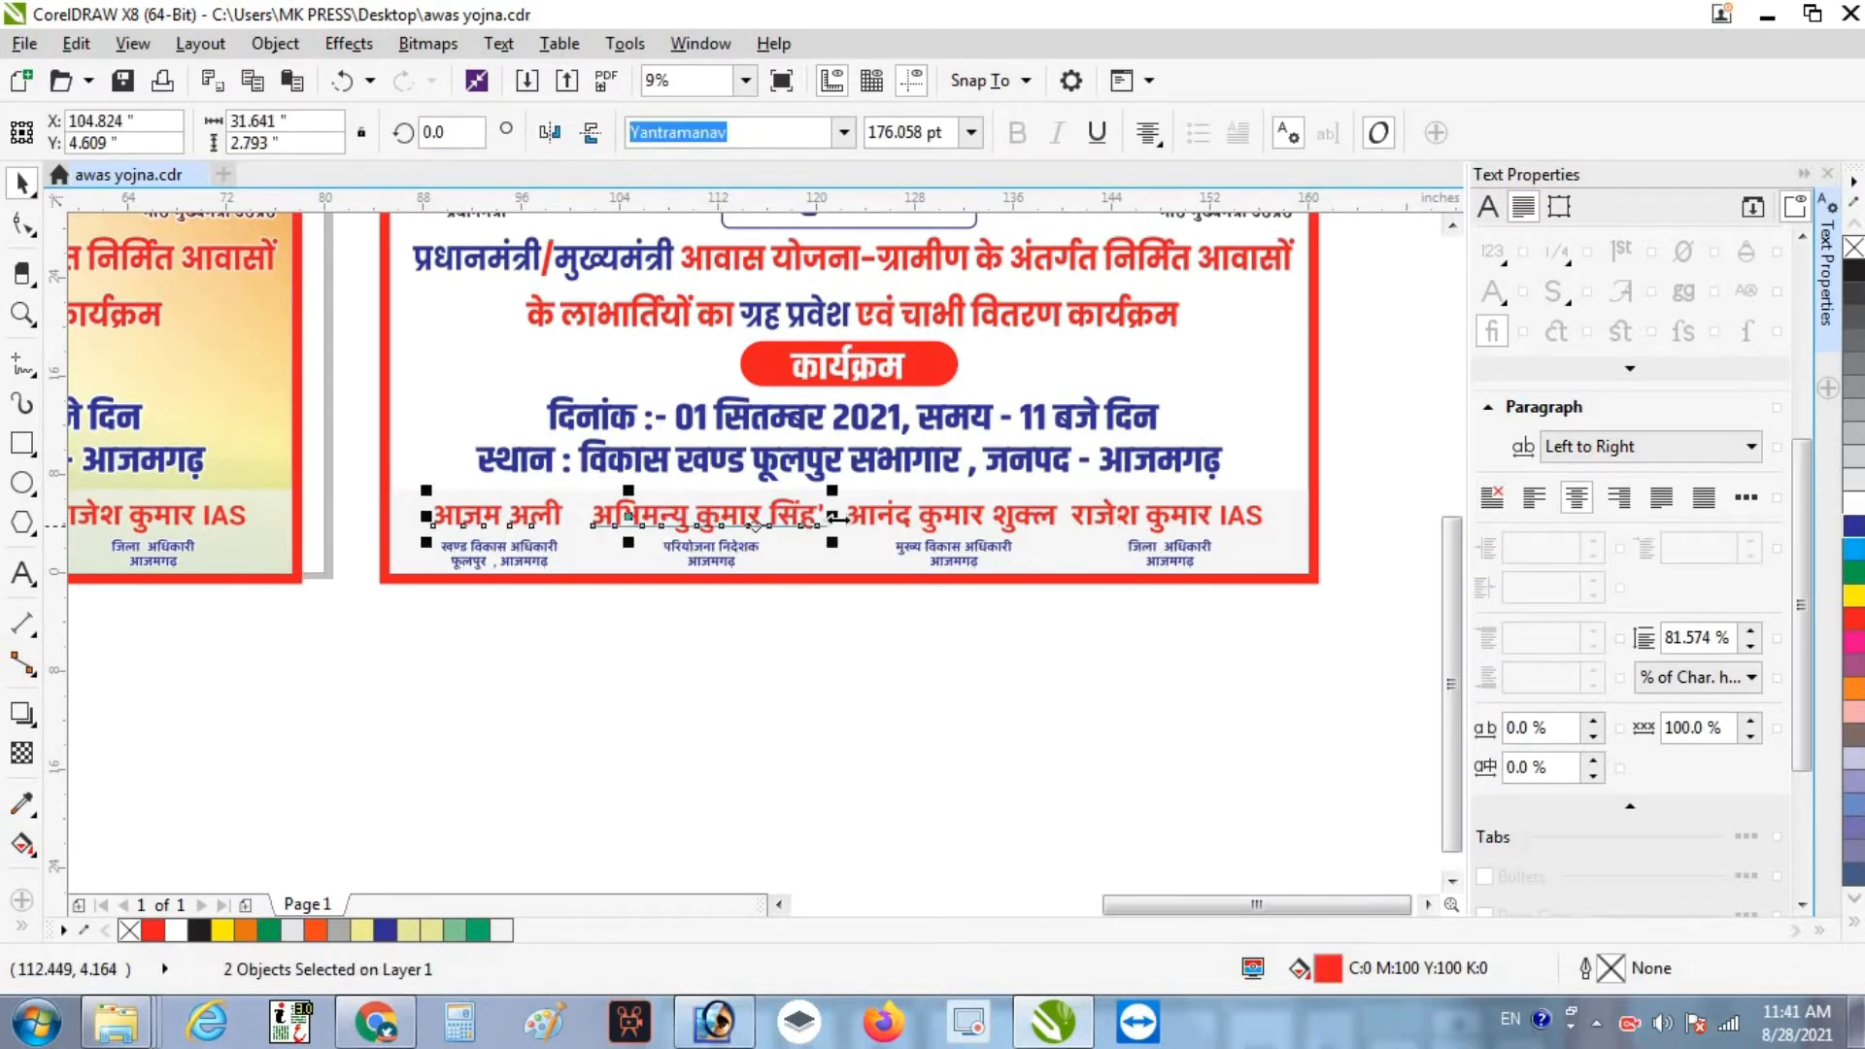
{"action": "left_click", "coordinate": [657, 628]}
- Colour the first official's name in the footer row blue (C100 M100 Y0 K0) and the designation below it black
{"action": "left_click", "coordinate": [544, 513]}
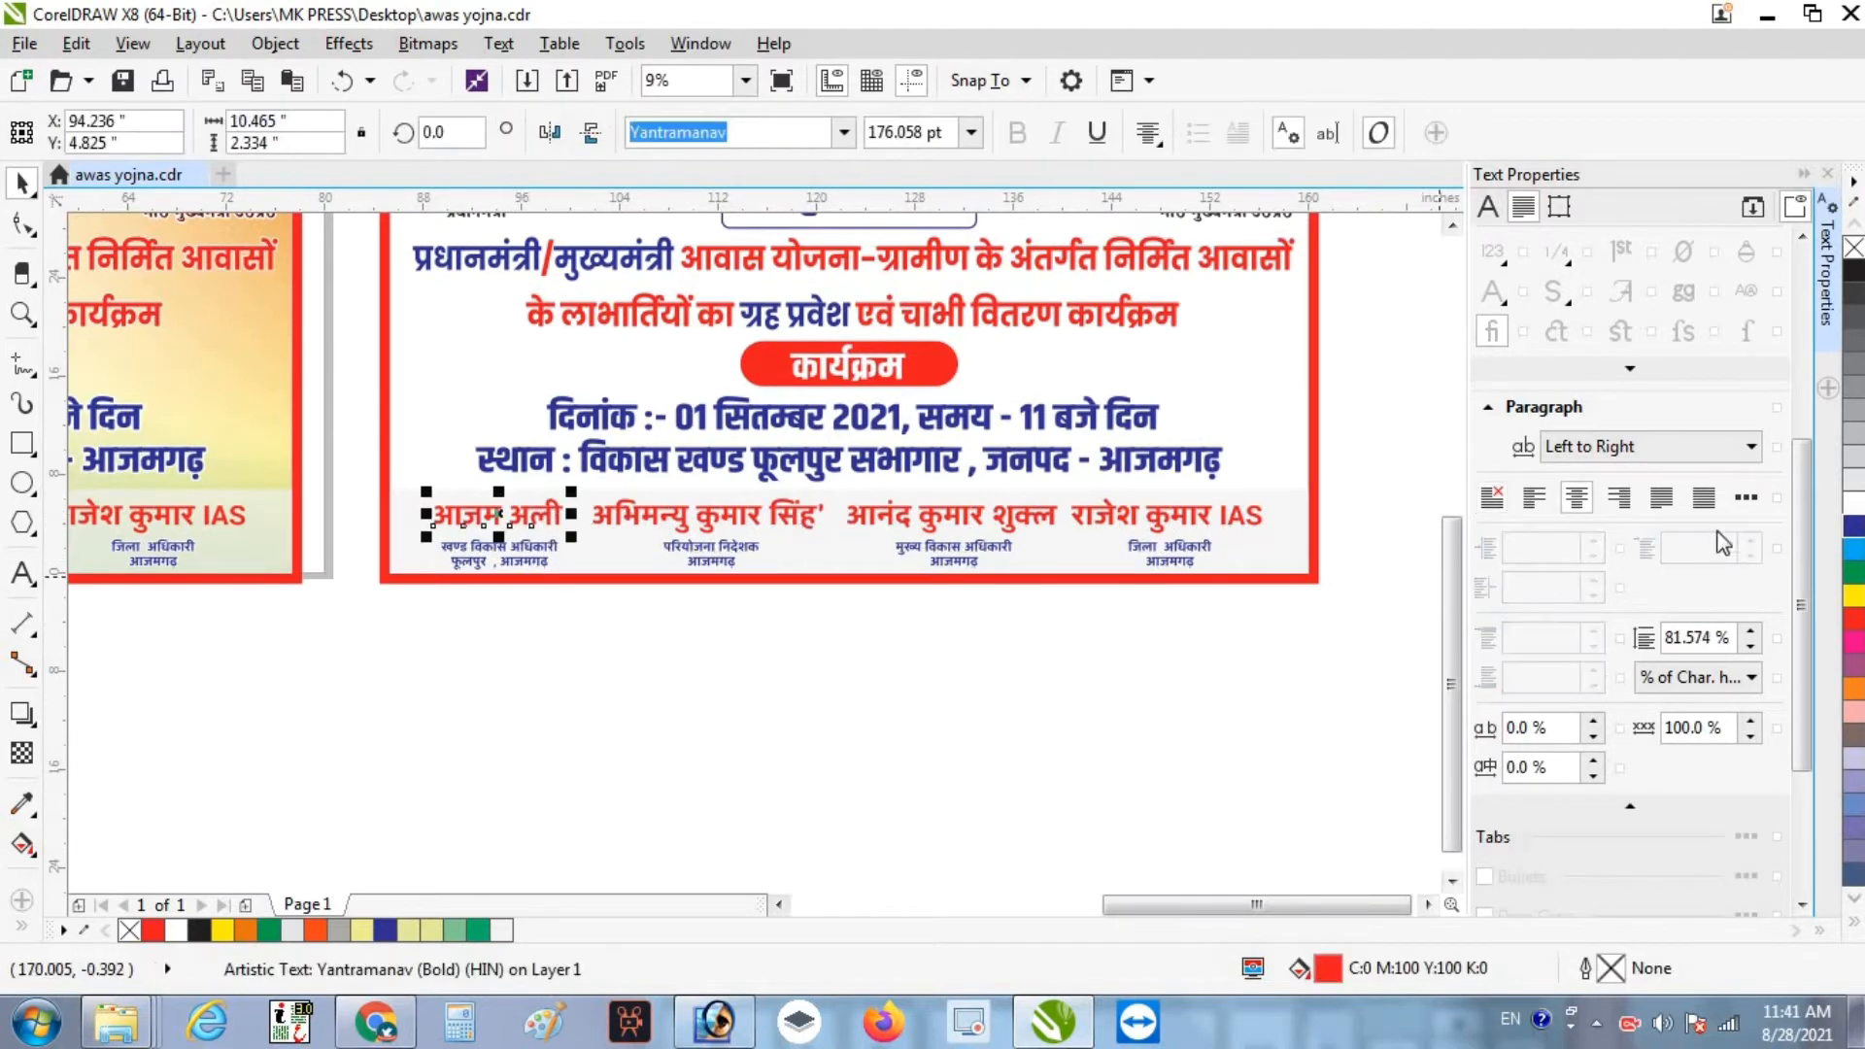
{"action": "left_click", "coordinate": [1854, 525]}
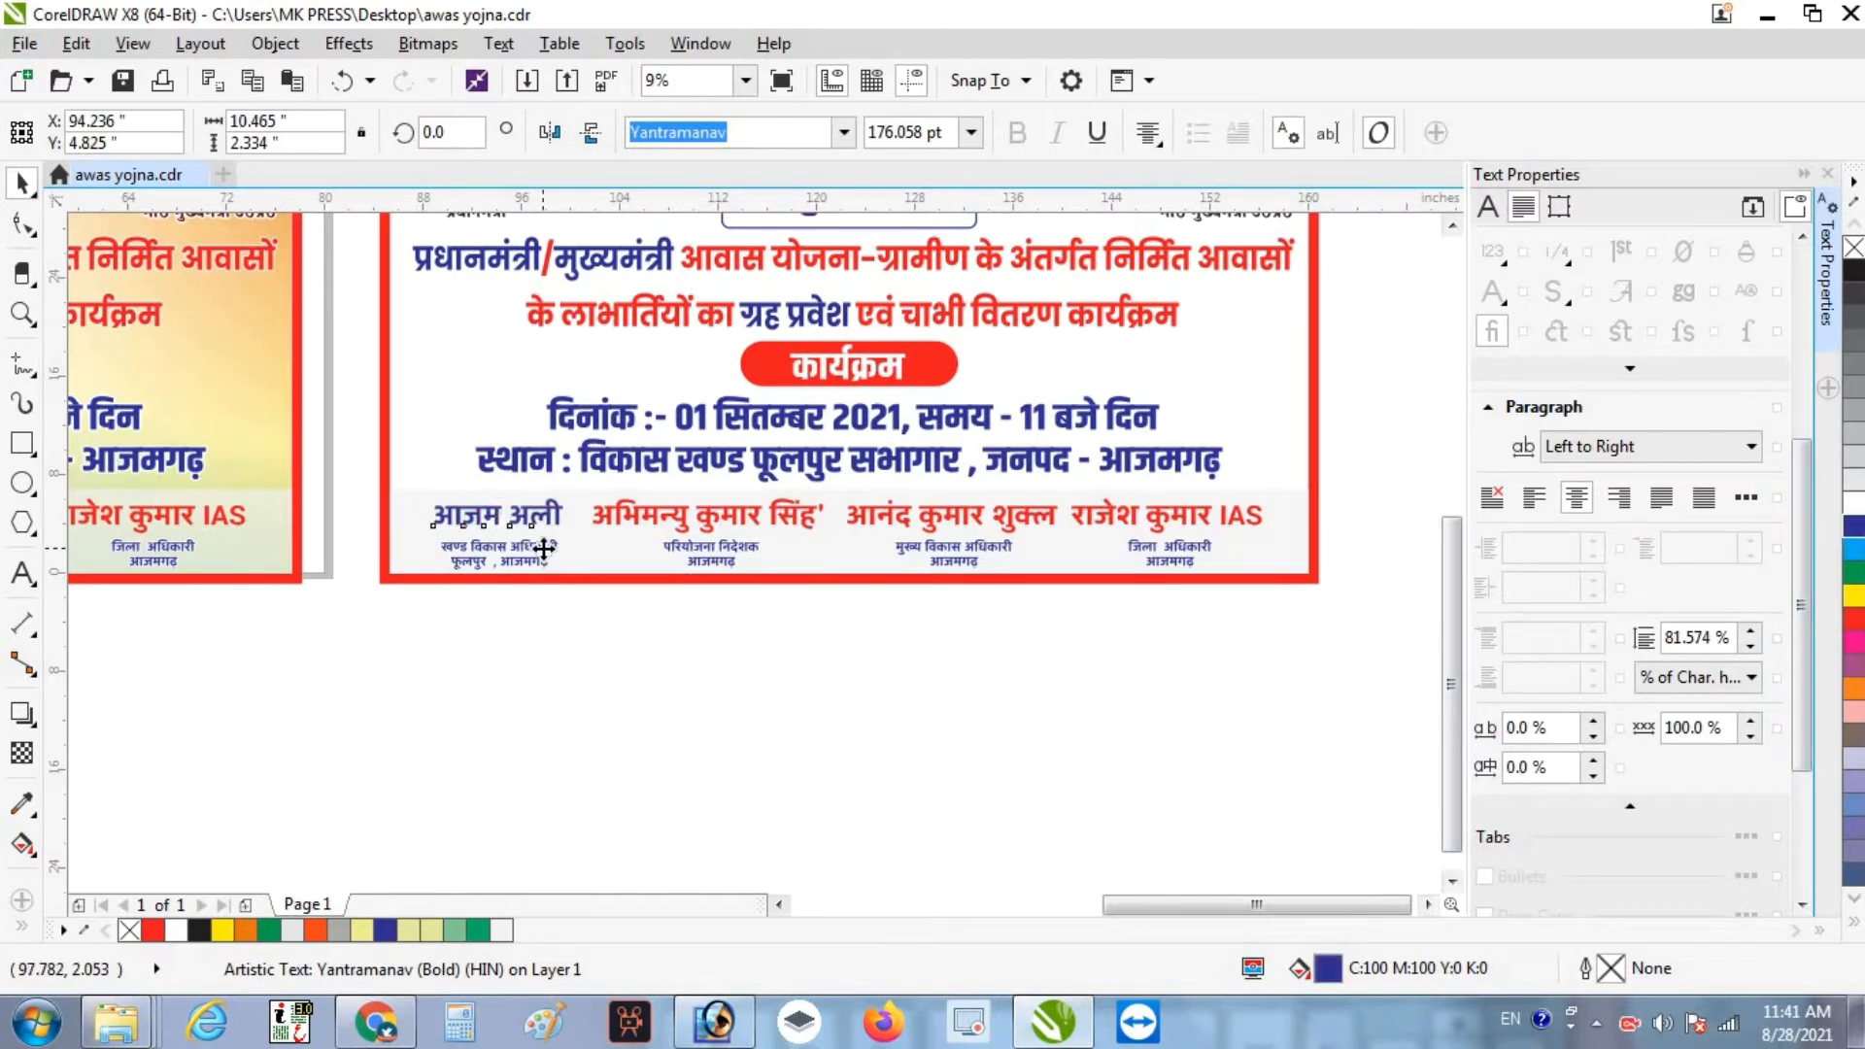
{"action": "left_click", "coordinate": [544, 549]}
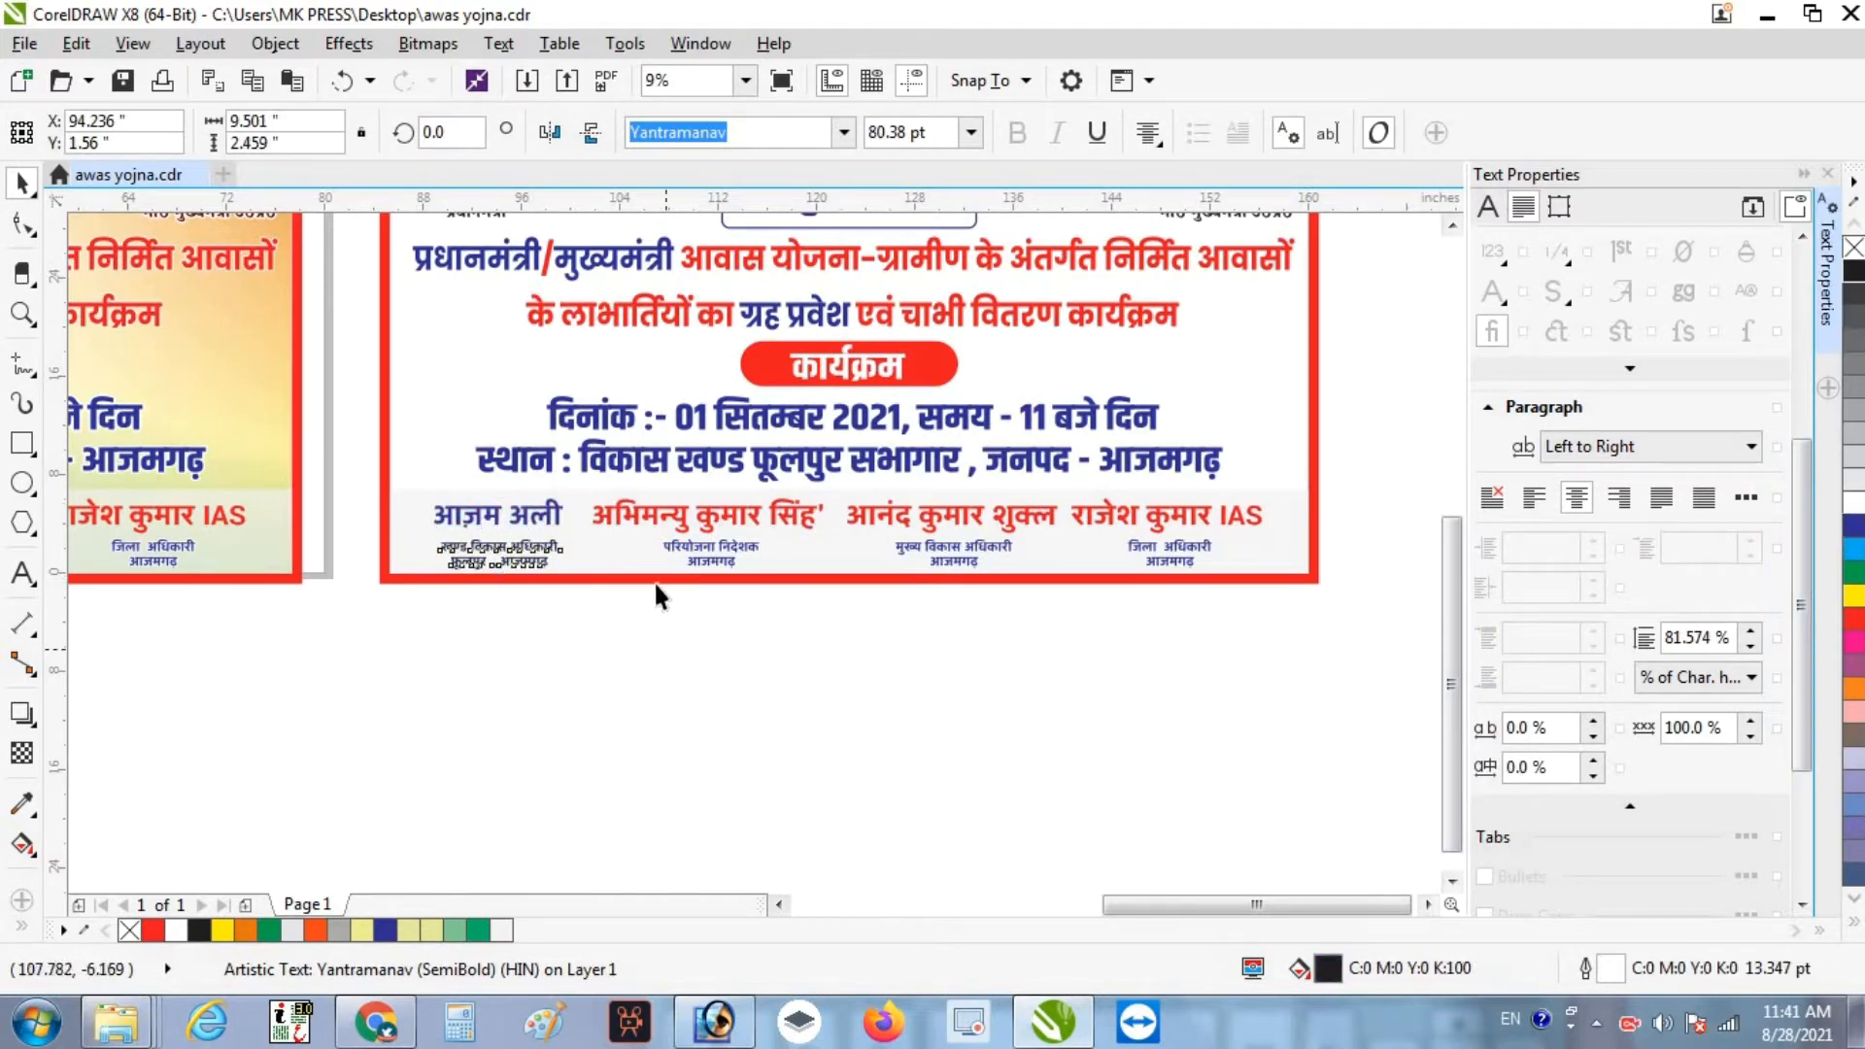
{"action": "left_click", "coordinate": [665, 641]}
- Colour the other three officials' names in the copied banner's footer row blue (C100 M100 Y0 K0)
{"action": "scroll", "coordinate": [637, 564], "scroll_direction": "up", "scroll_amount": 1}
{"action": "left_click", "coordinate": [660, 471]}
{"action": "scroll", "coordinate": [608, 509], "scroll_direction": "down", "scroll_amount": 1}
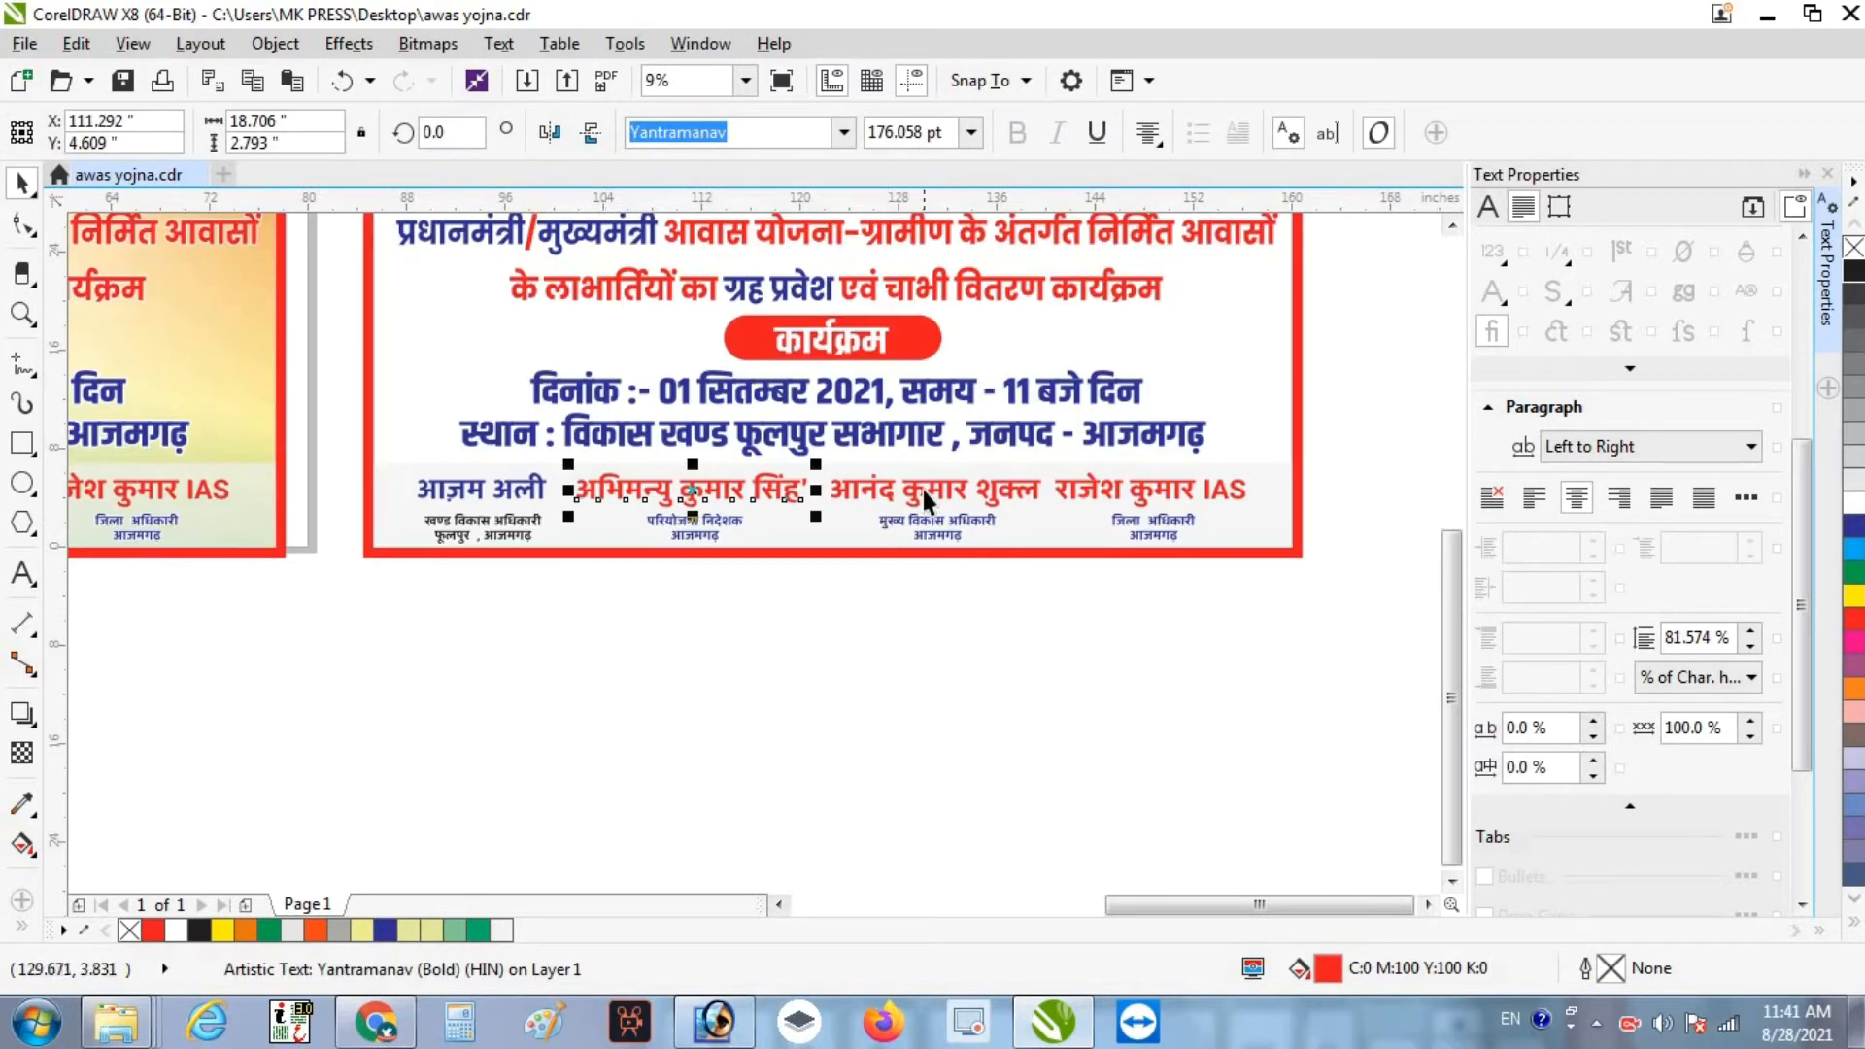
{"action": "left_click", "coordinate": [923, 490], "text": "shift"}
{"action": "left_click", "coordinate": [1097, 481], "text": "shift"}
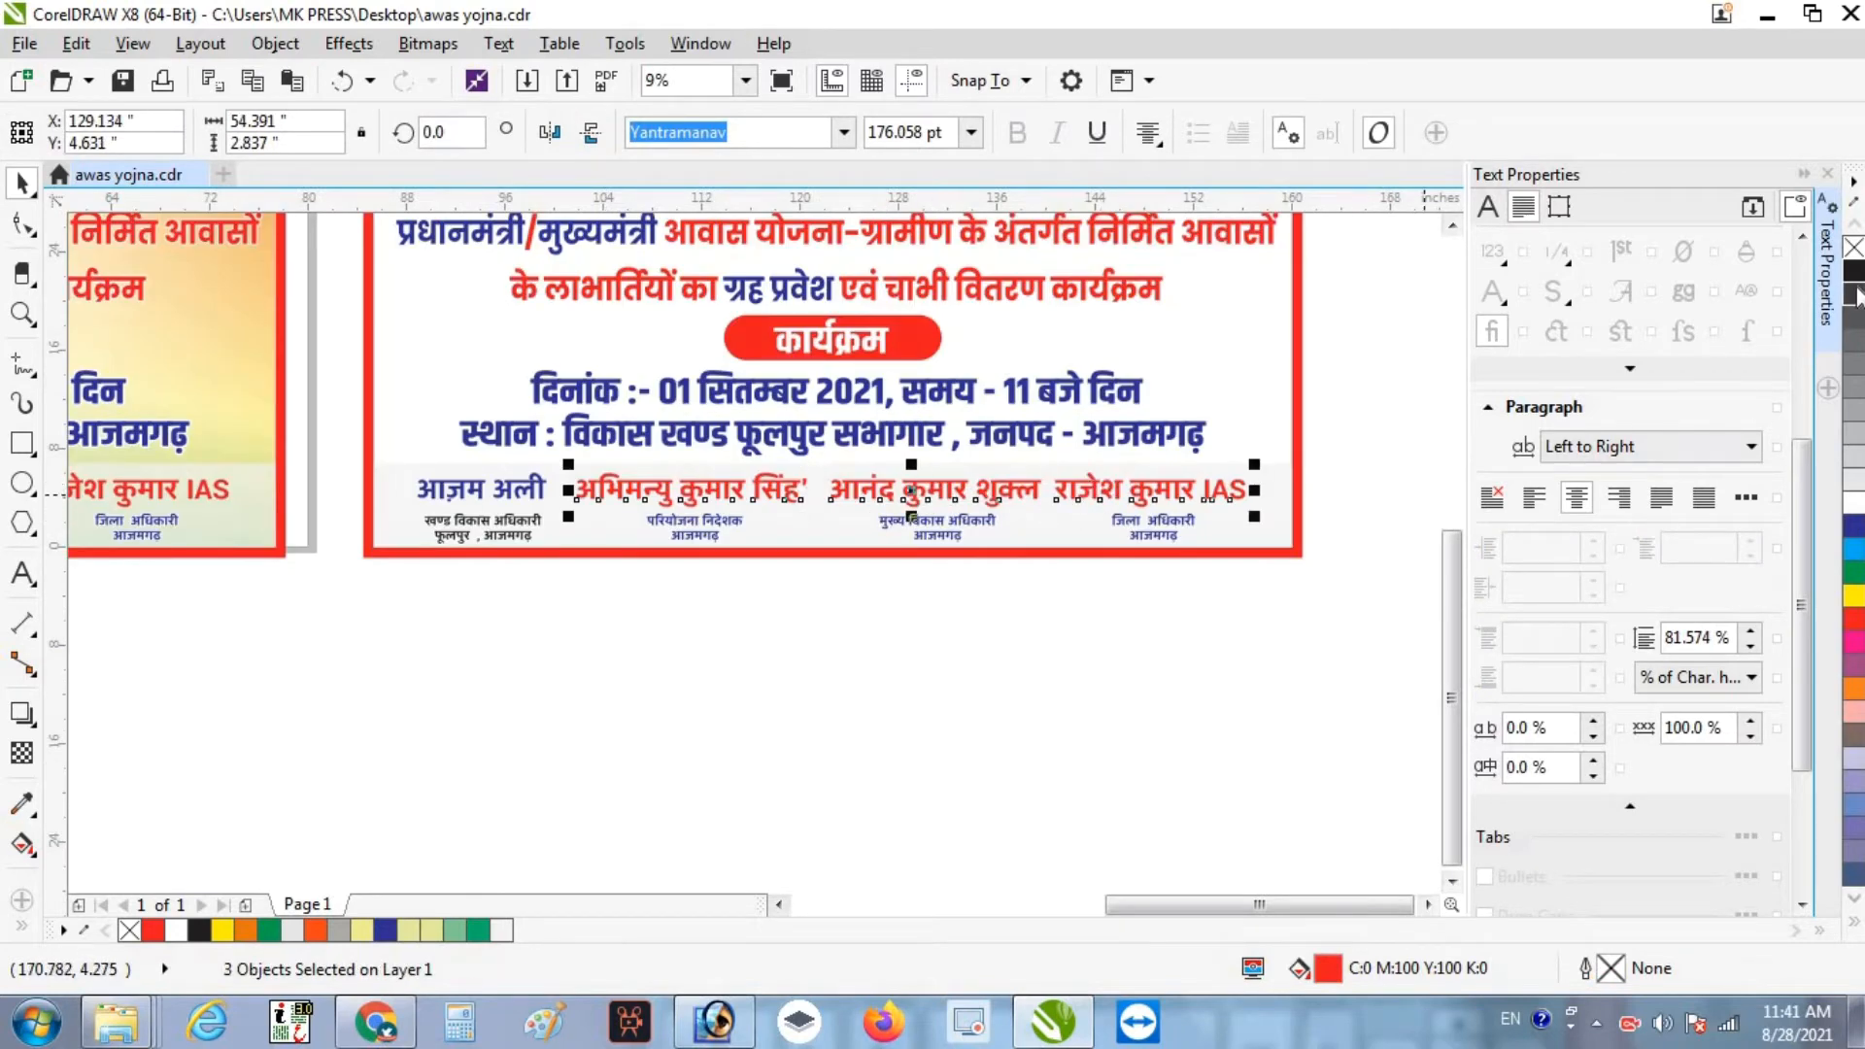
{"action": "left_click", "coordinate": [1854, 526]}
- Colour the designations below the other three officials' names black
{"action": "left_click_drag", "start_coordinate": [589, 611], "coordinate": [1233, 487]}
{"action": "left_click", "coordinate": [1856, 277]}
{"action": "left_click", "coordinate": [1051, 854]}
- Fill the date and venue text on the copied banner with dark green, C93 M21 Y100 K7
{"action": "left_click", "coordinate": [987, 435]}
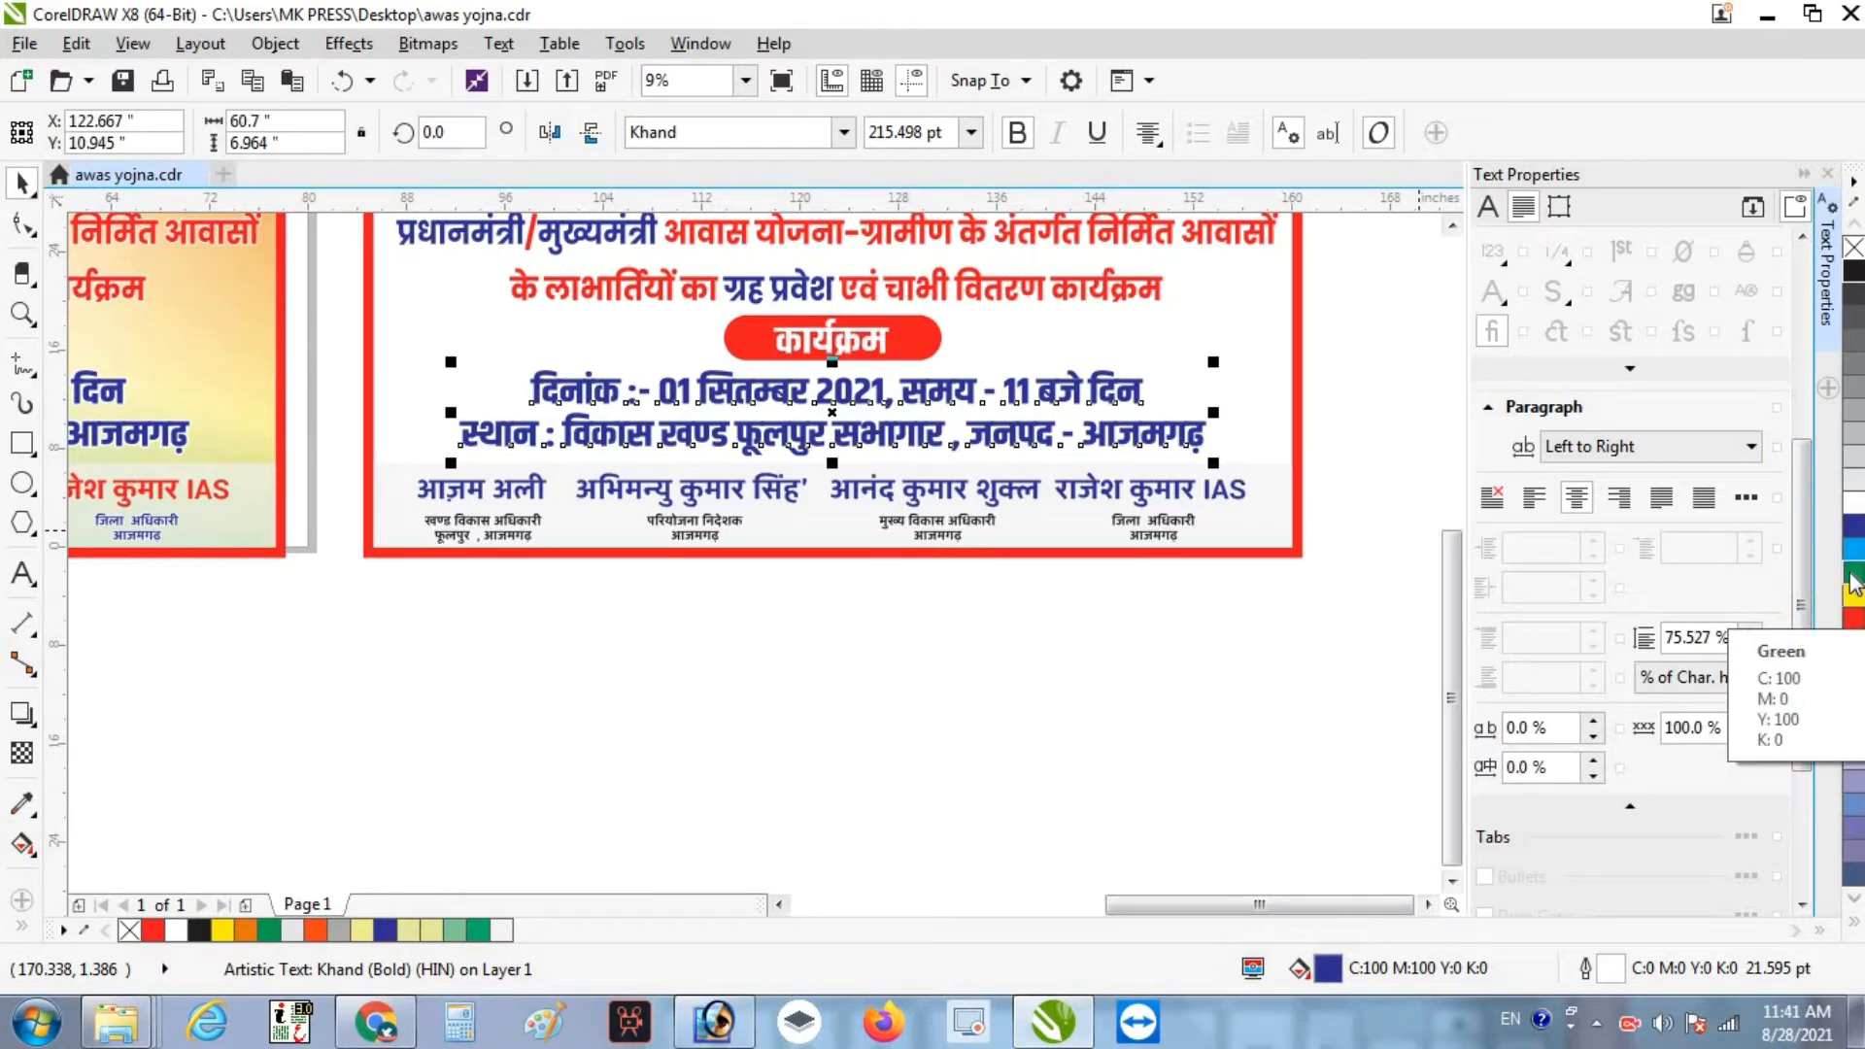
{"action": "left_click", "coordinate": [1856, 575]}
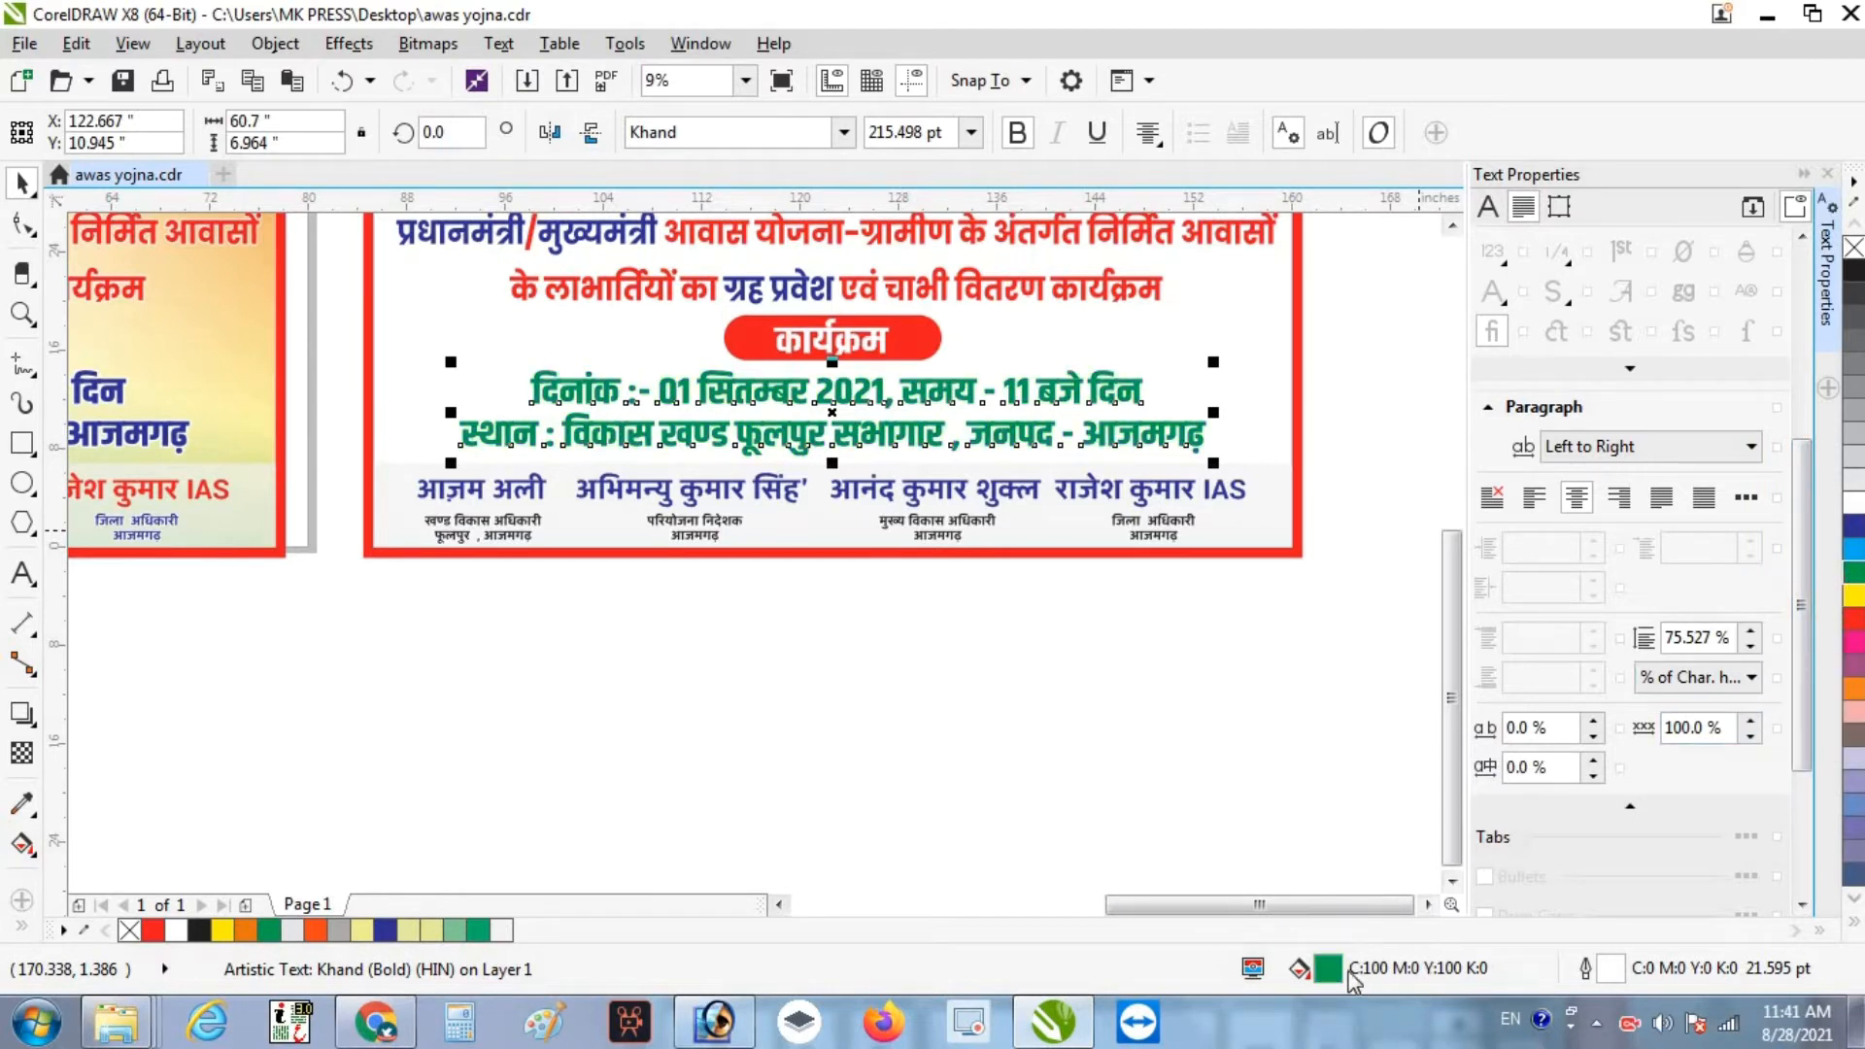
{"action": "double_click", "coordinate": [1329, 971]}
{"action": "left_click_drag", "start_coordinate": [757, 497], "coordinate": [757, 502]}
{"action": "left_click", "coordinate": [1226, 735]}
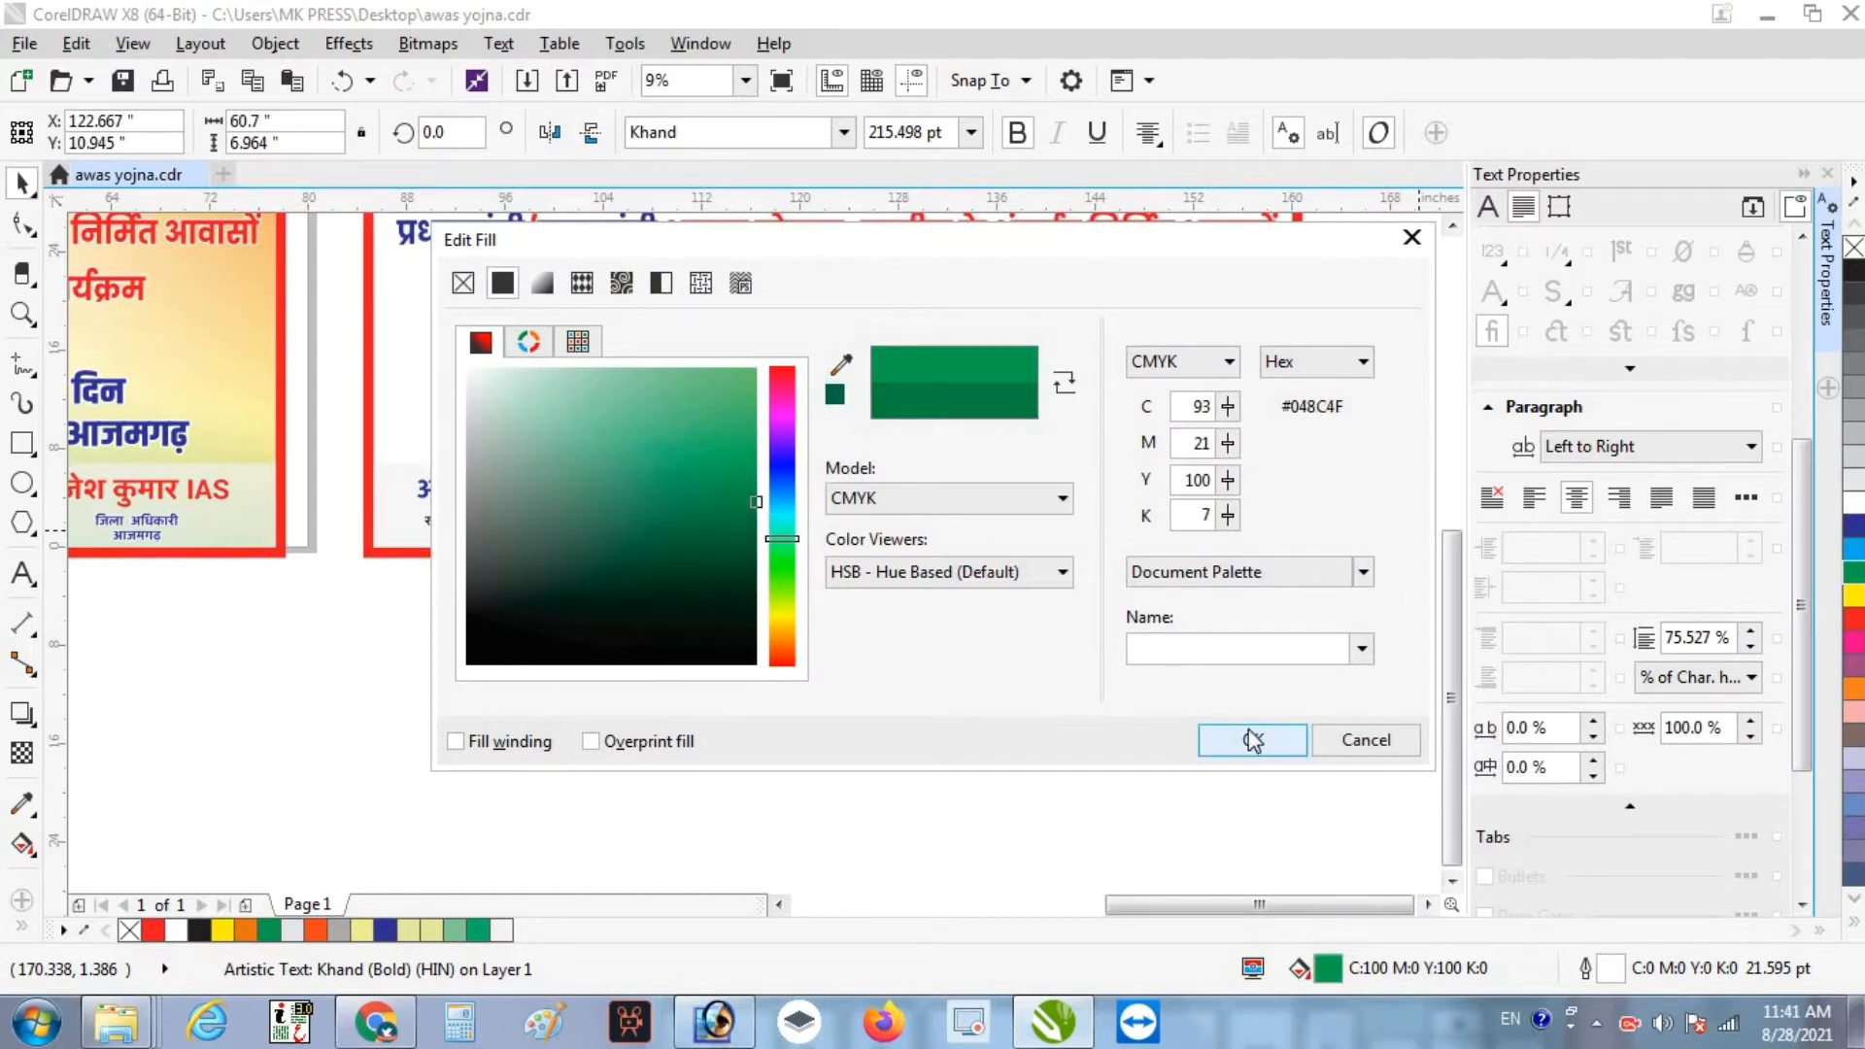
{"action": "left_click", "coordinate": [1047, 680]}
- Centre the date and venue text horizontally on the copied banner's outer frame and nudge it slightly down
{"action": "left_click", "coordinate": [763, 436]}
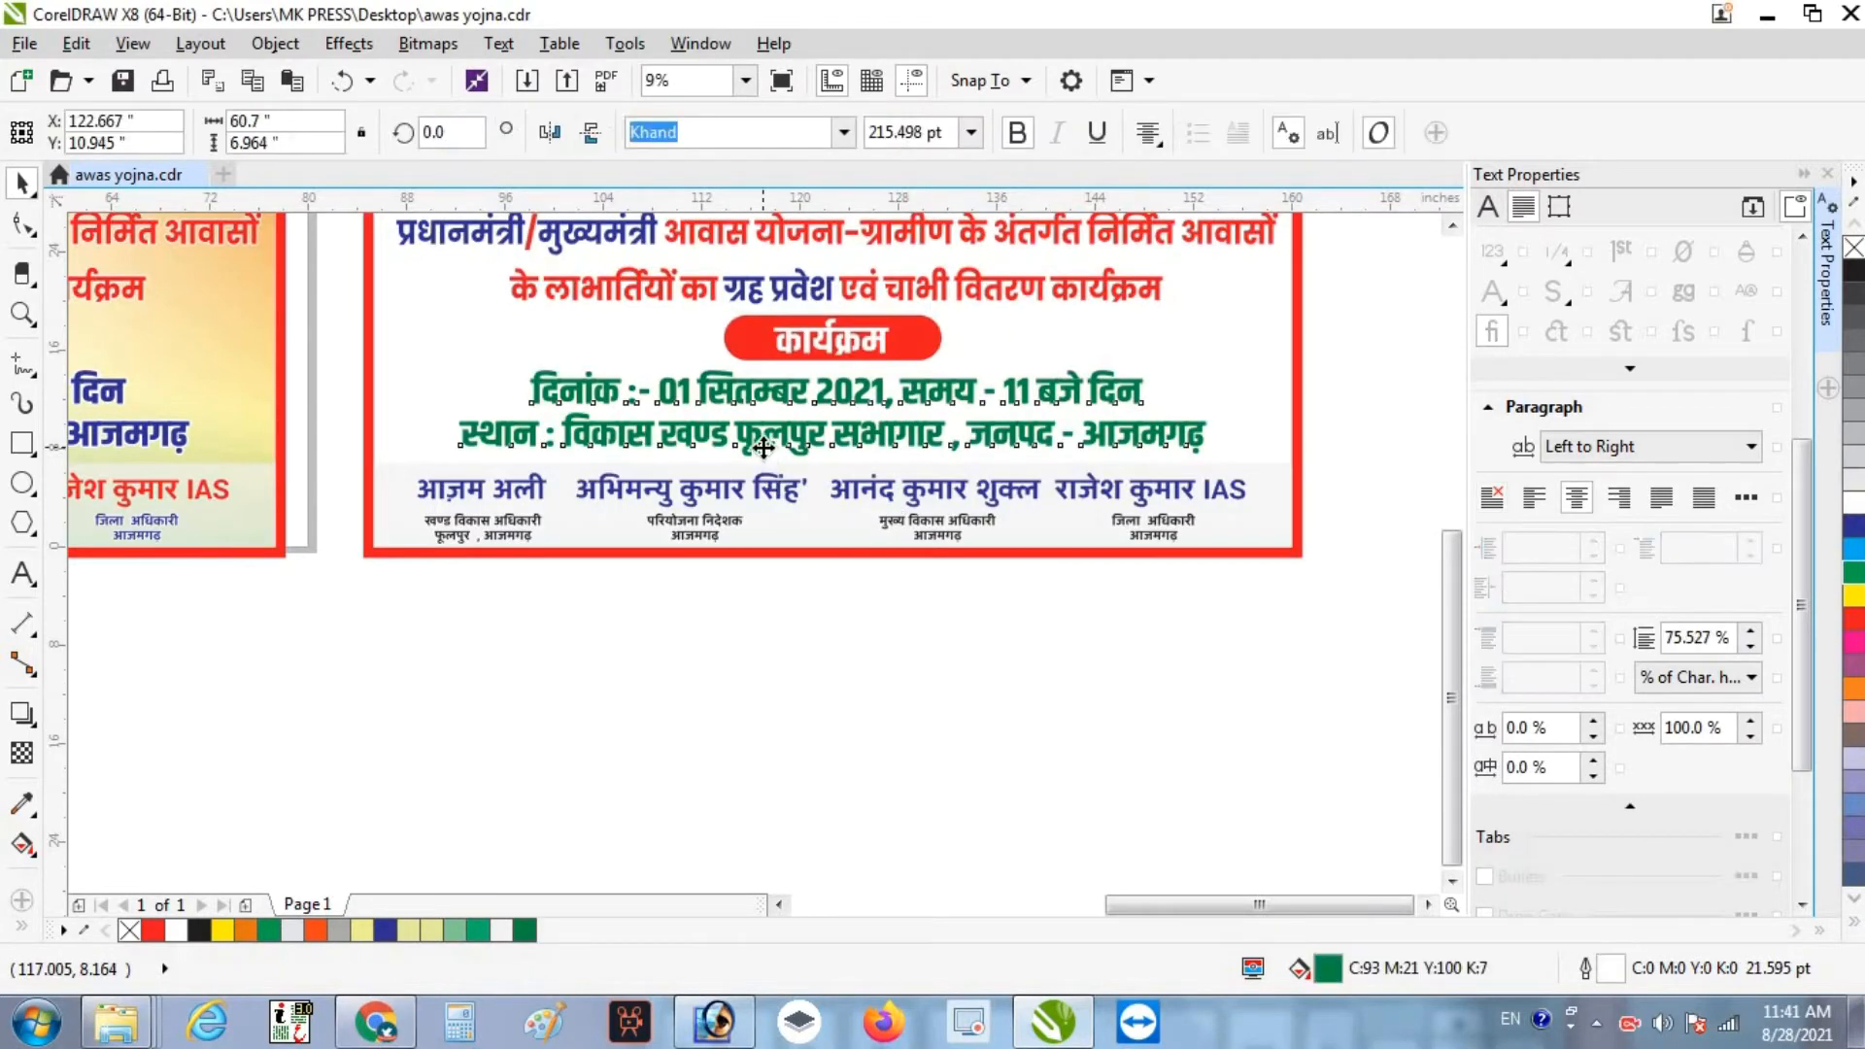
{"action": "left_click", "coordinate": [425, 351], "text": "shift"}
{"action": "key", "text": "c"}
{"action": "left_click", "coordinate": [778, 698]}
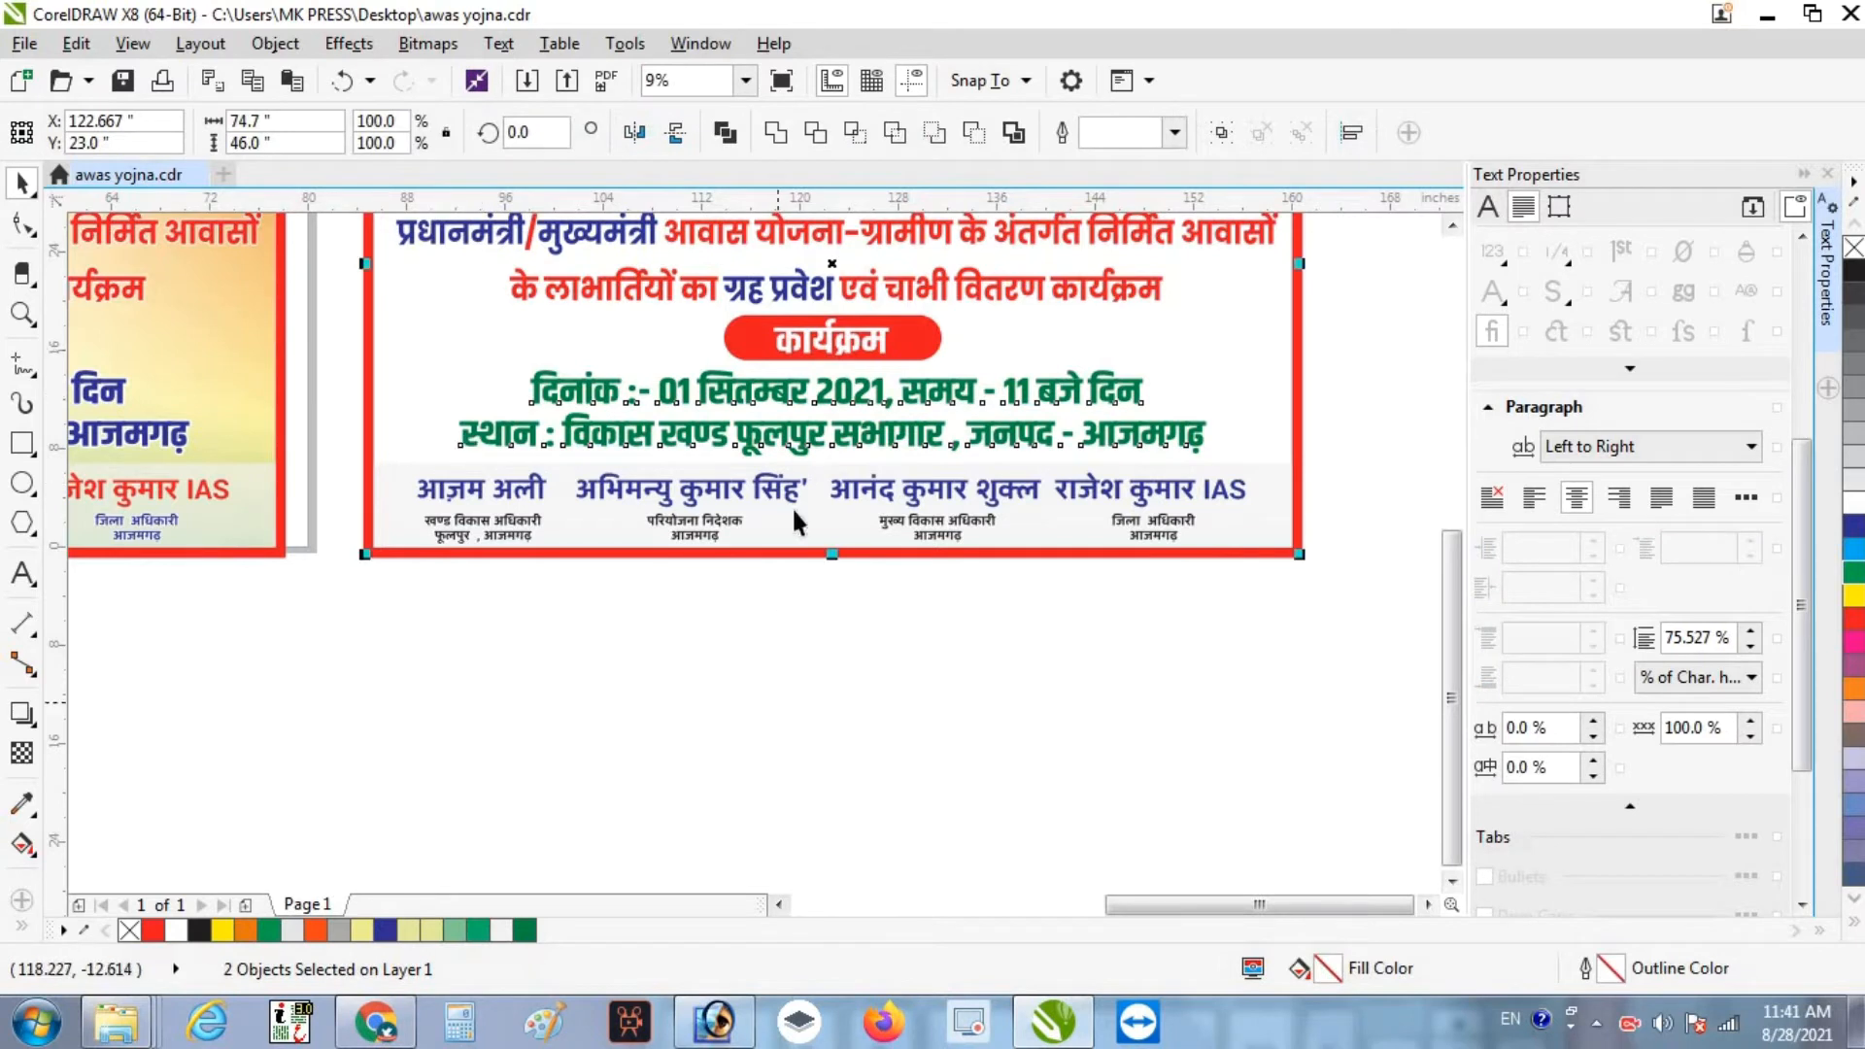
{"action": "left_click", "coordinate": [800, 439]}
{"action": "key", "text": "Down"}
{"action": "key", "text": "Down"}
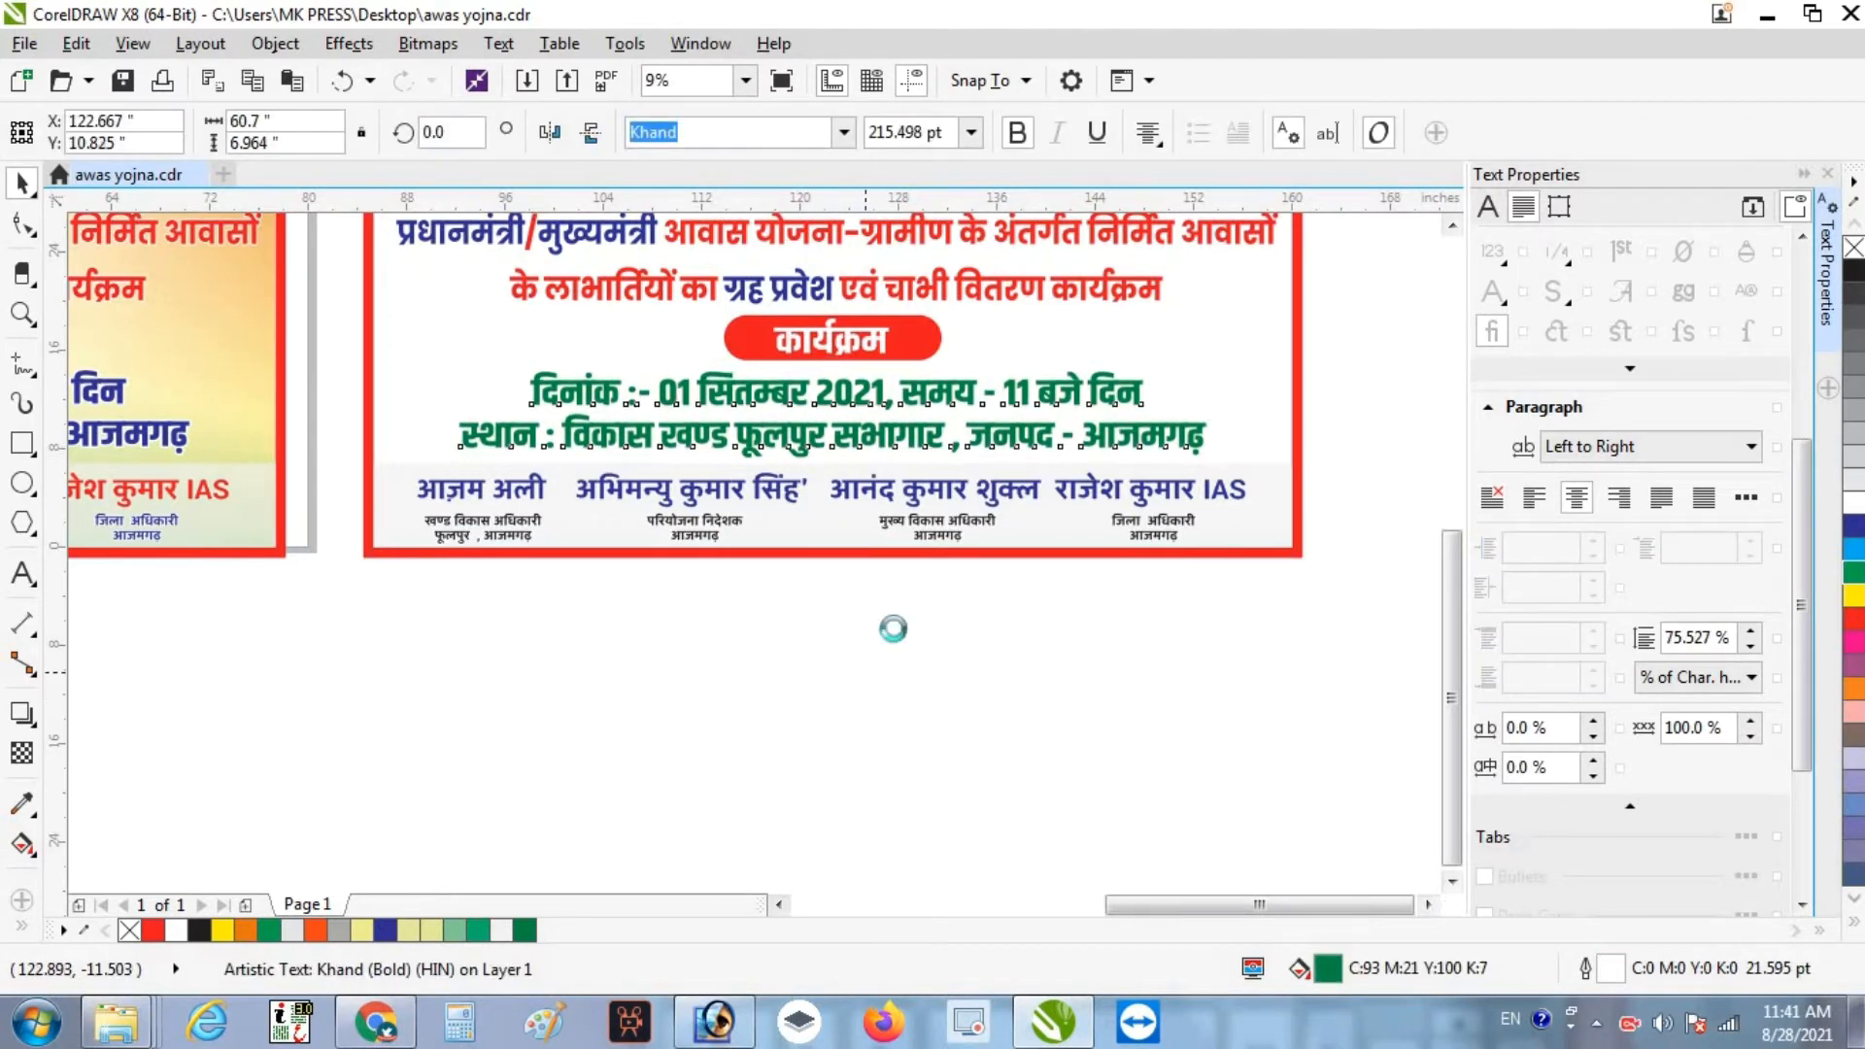
{"action": "scroll", "coordinate": [773, 638], "scroll_direction": "down", "scroll_amount": 3}
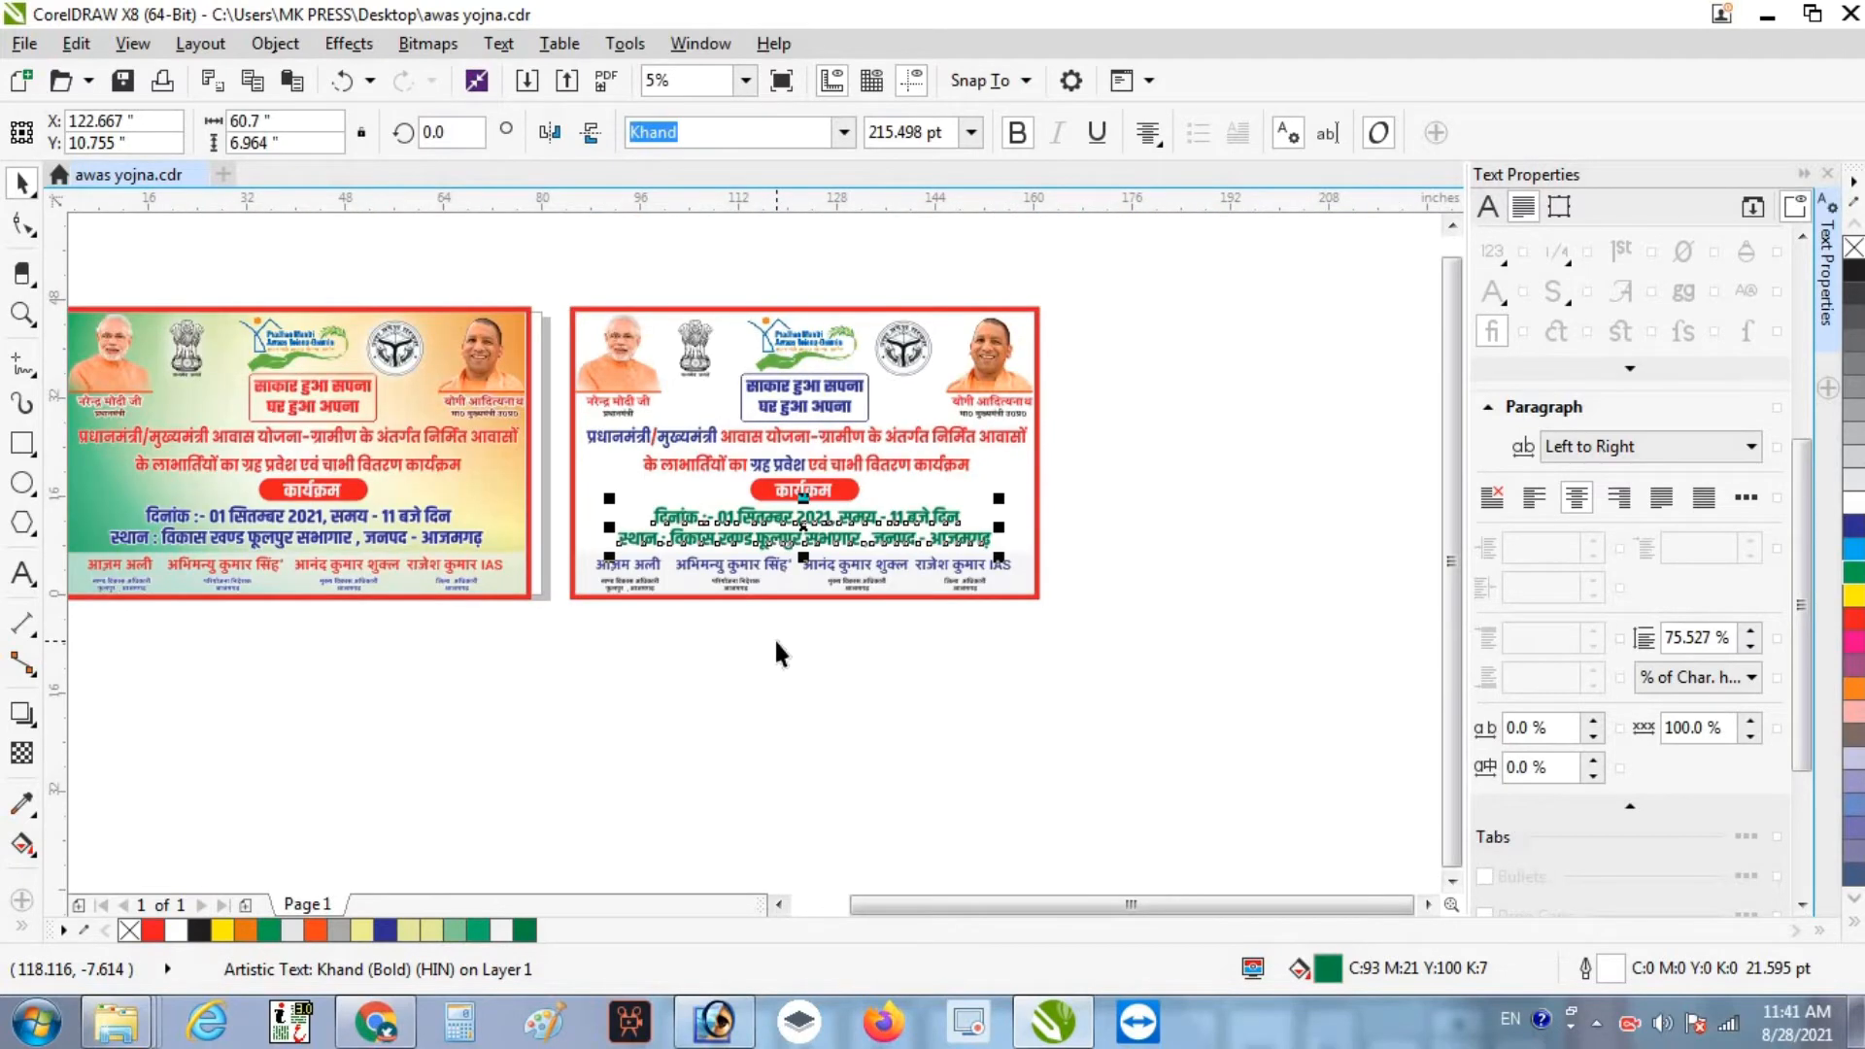
{"action": "left_click", "coordinate": [774, 663]}
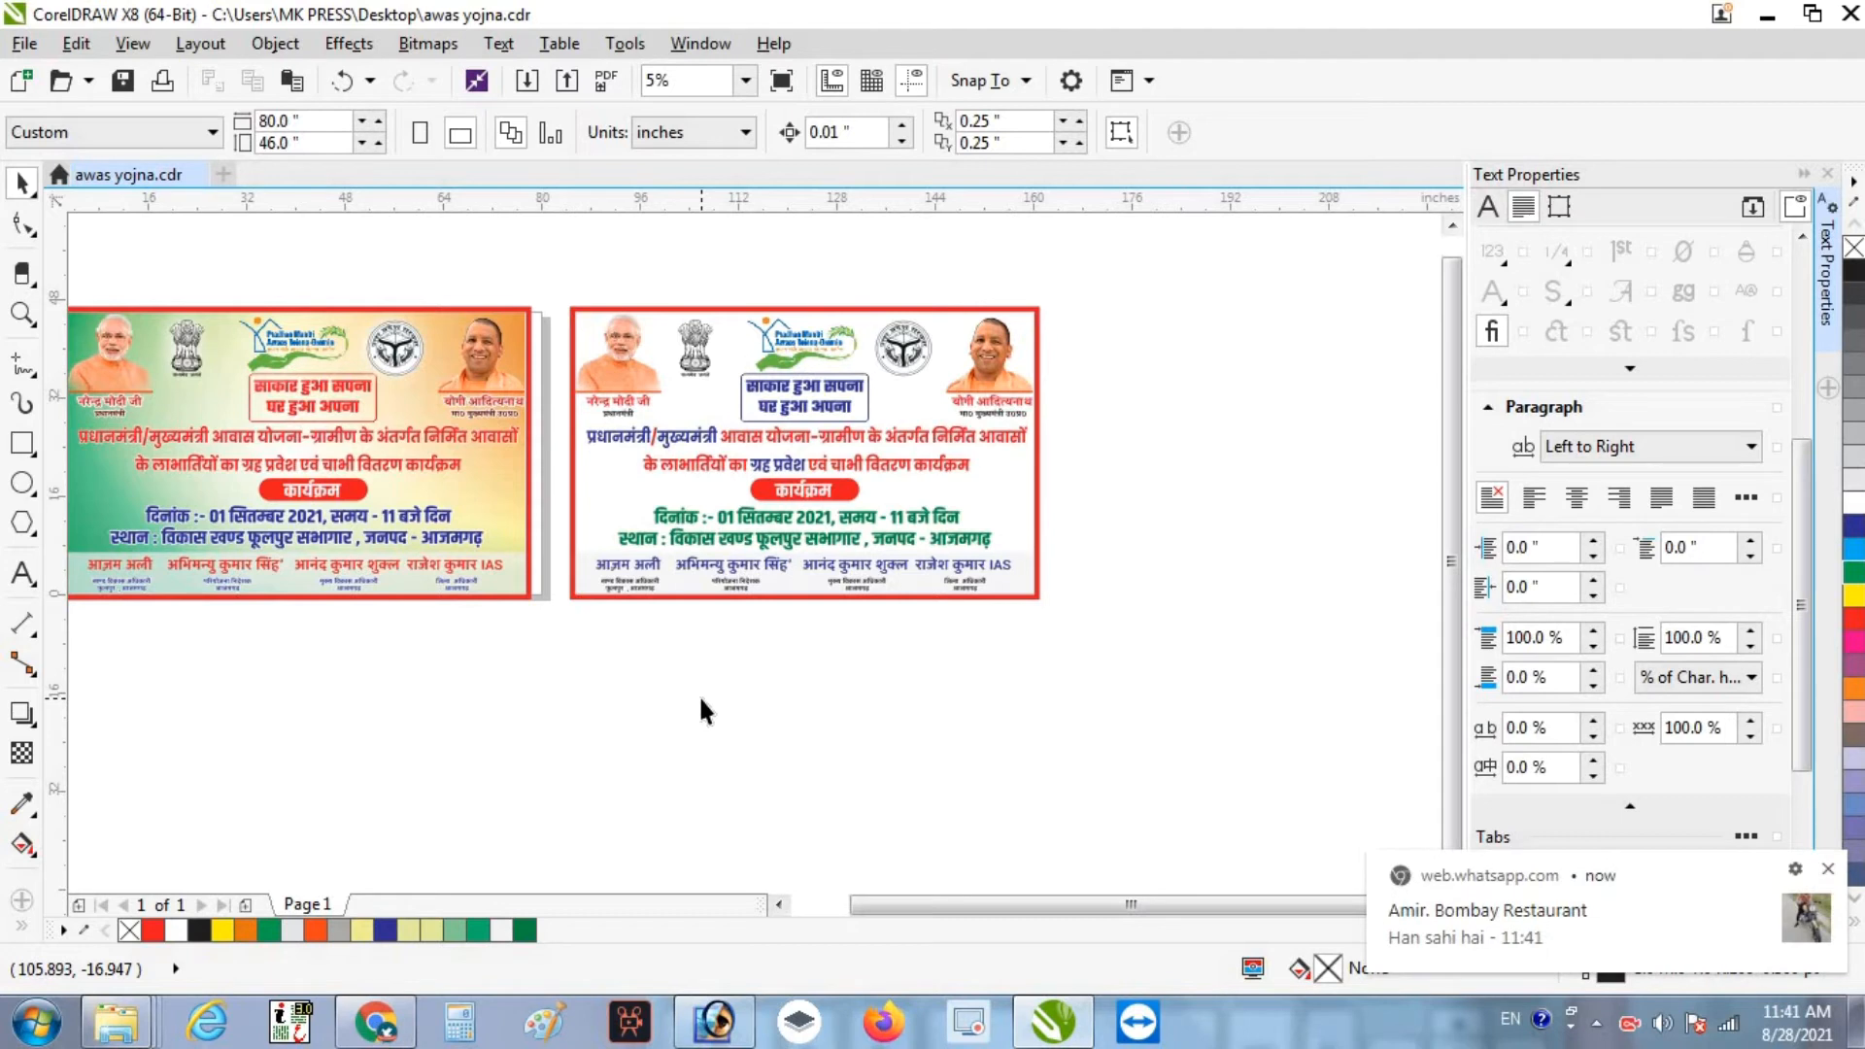
- Give the copied banner's background rectangle a vertical fountain fill from pale yellow at its lower end to white at its upper end
{"action": "left_click", "coordinate": [21, 843]}
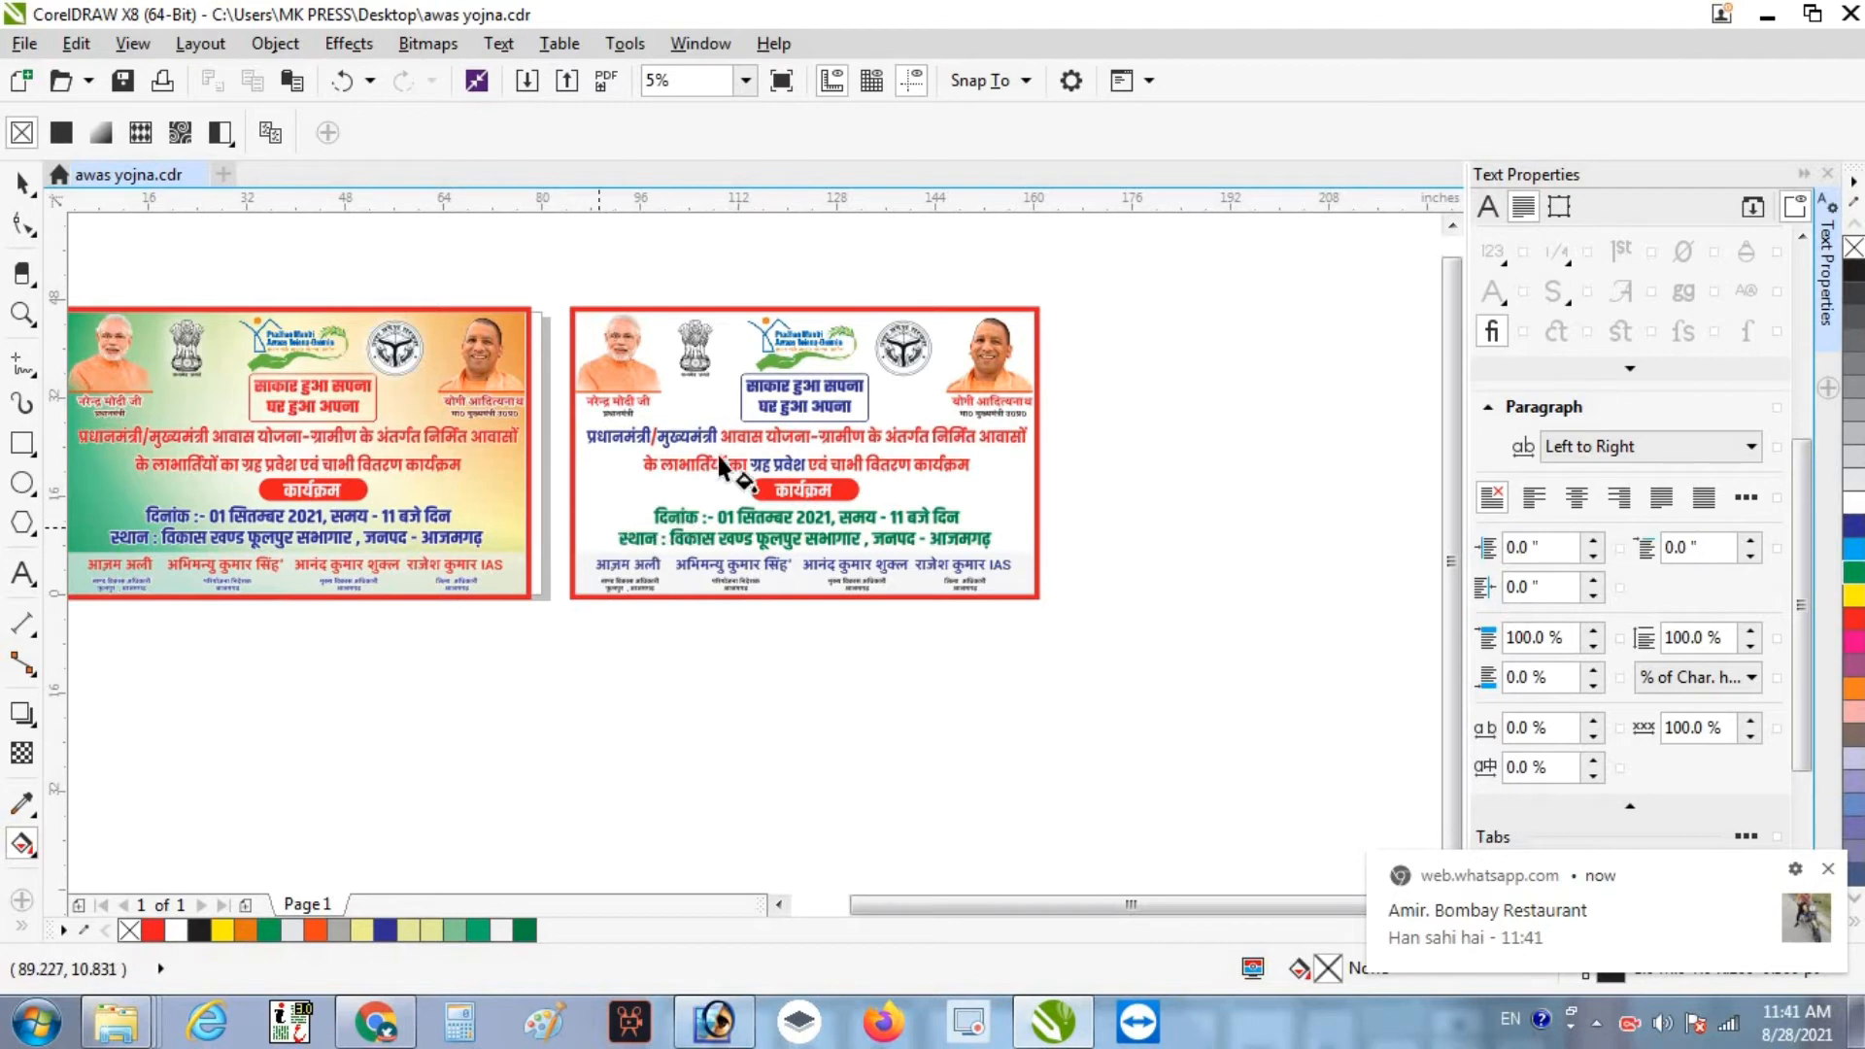
{"action": "left_click", "coordinate": [877, 347]}
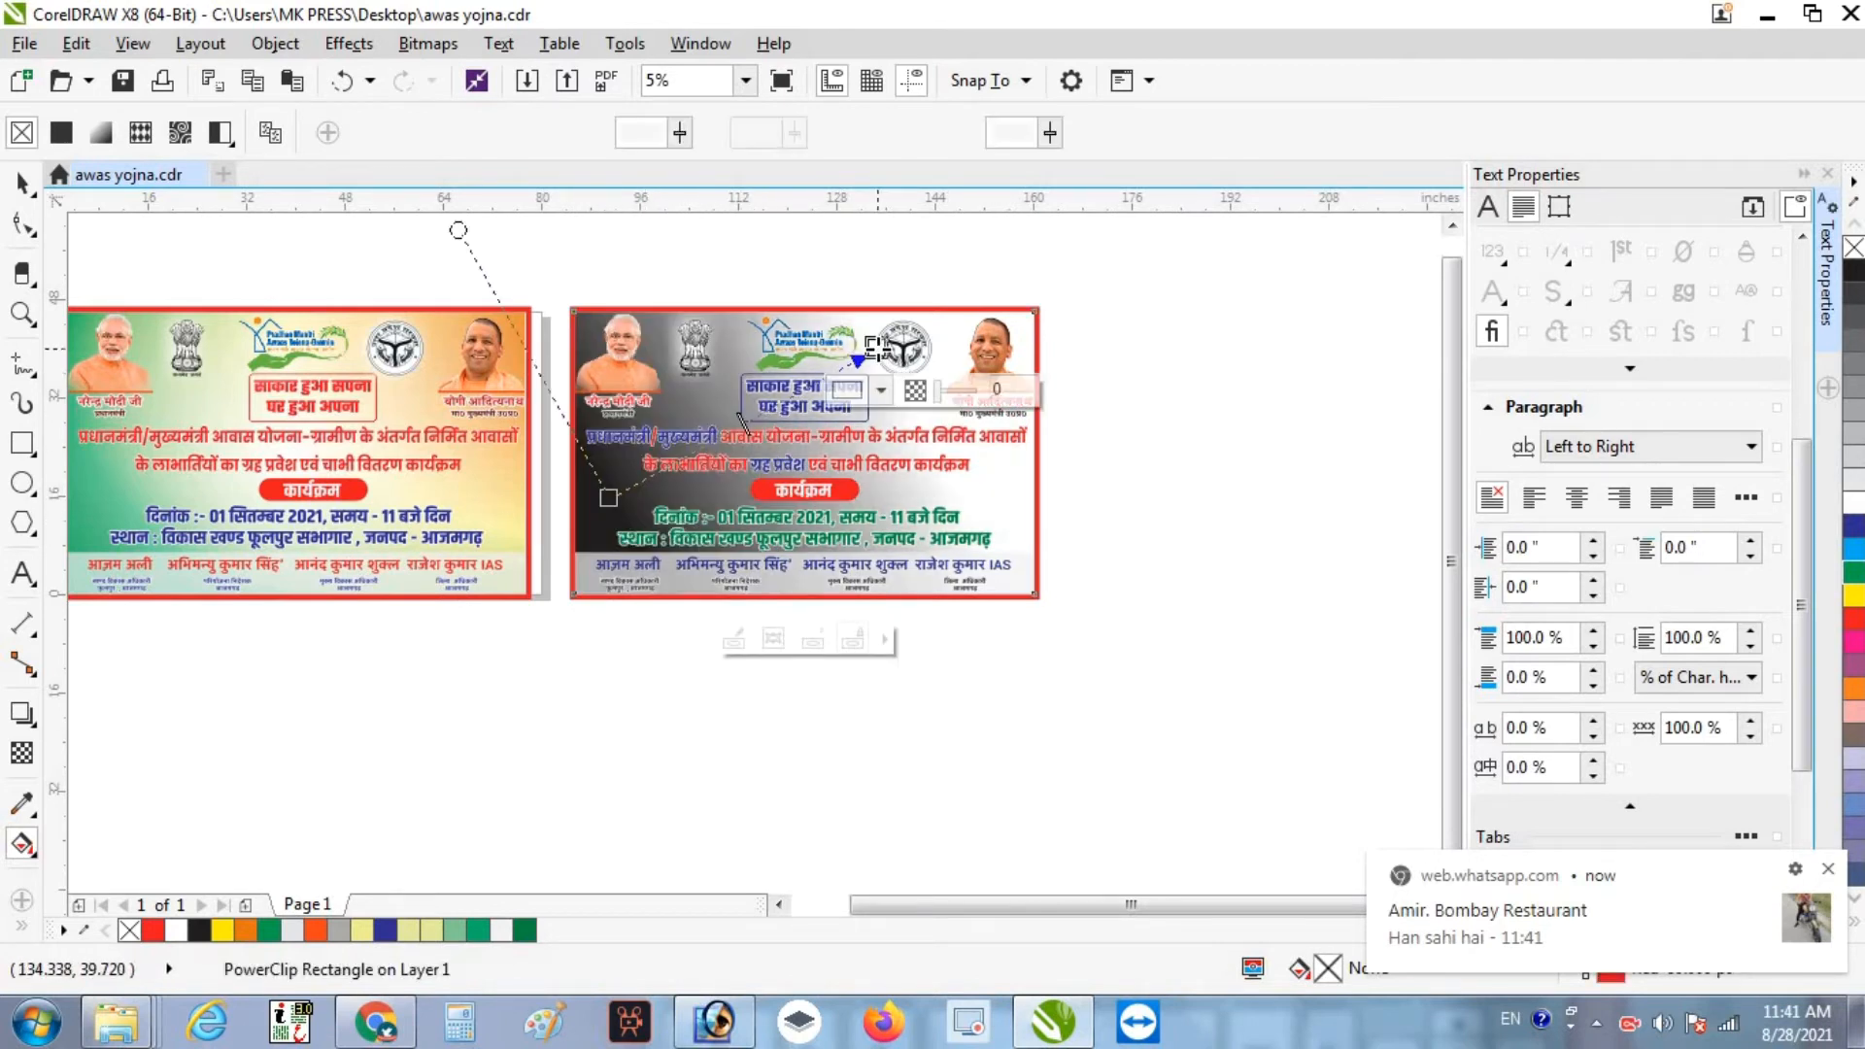
{"action": "left_click_drag", "start_coordinate": [609, 497], "coordinate": [875, 708]}
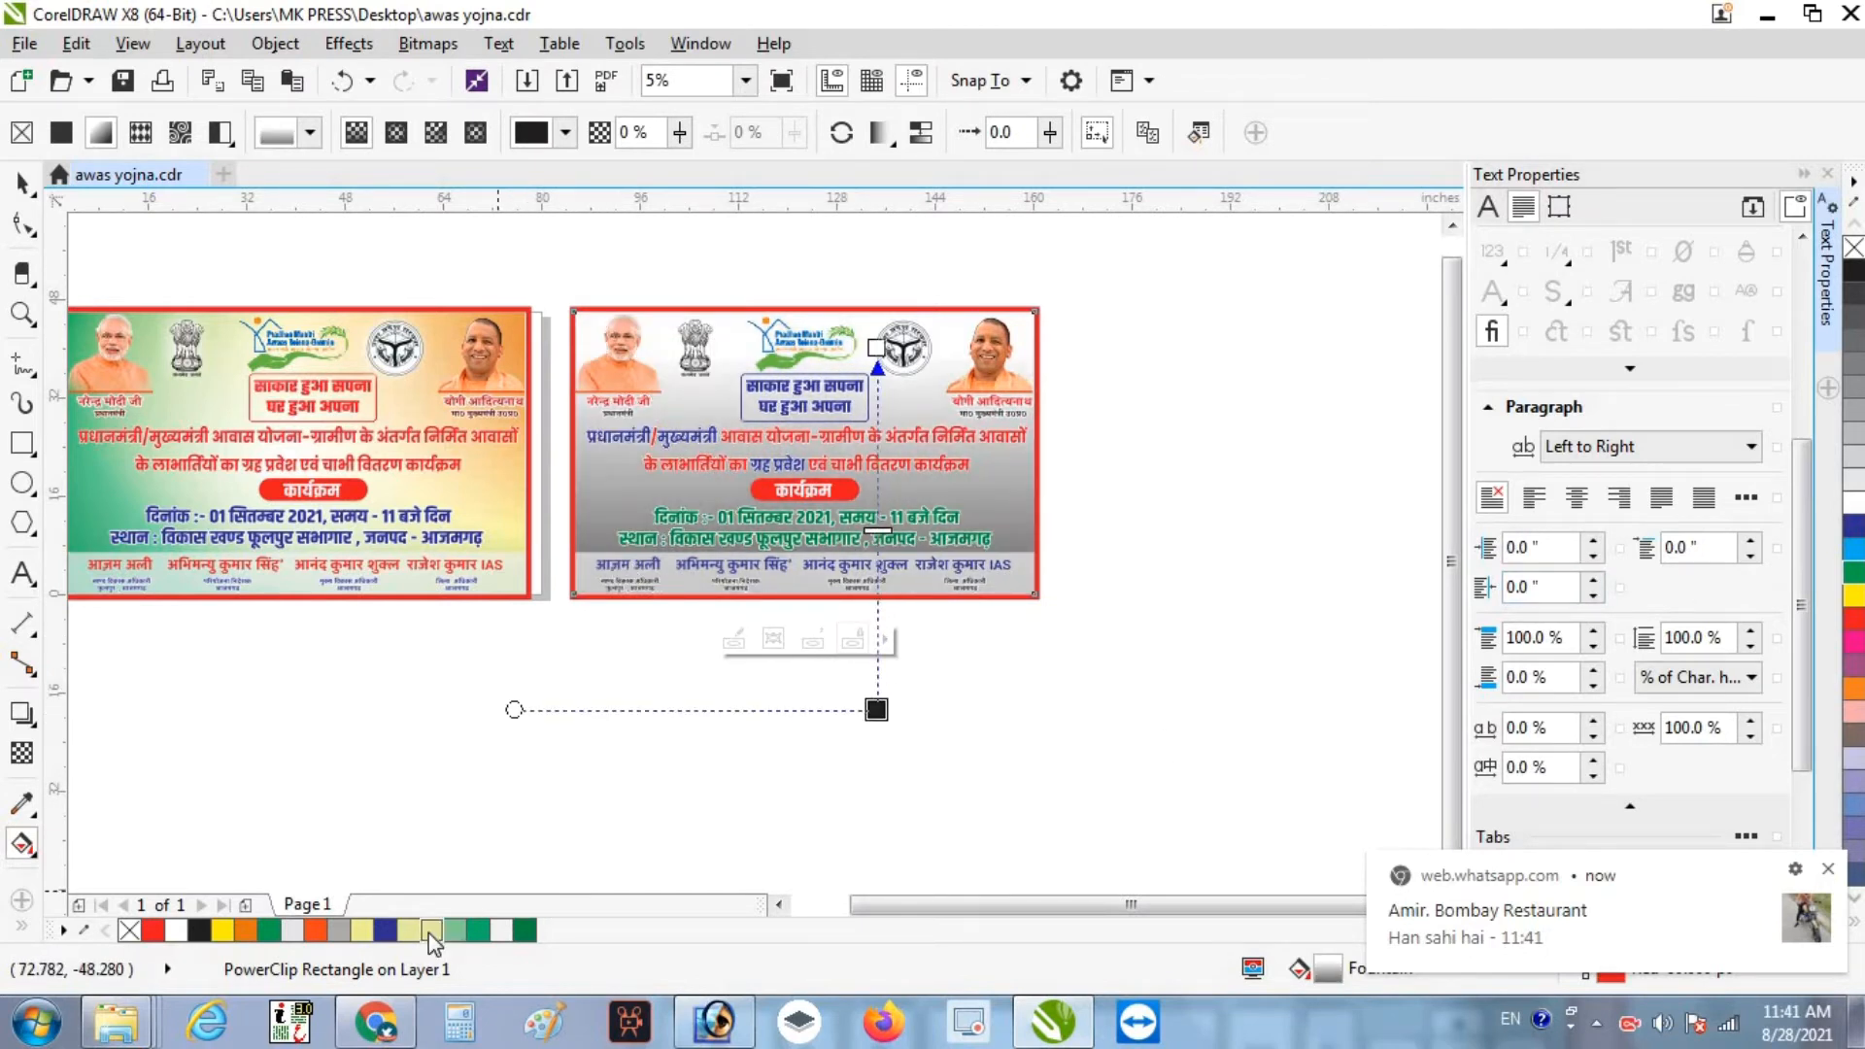
{"action": "left_click_drag", "start_coordinate": [416, 933], "coordinate": [876, 709]}
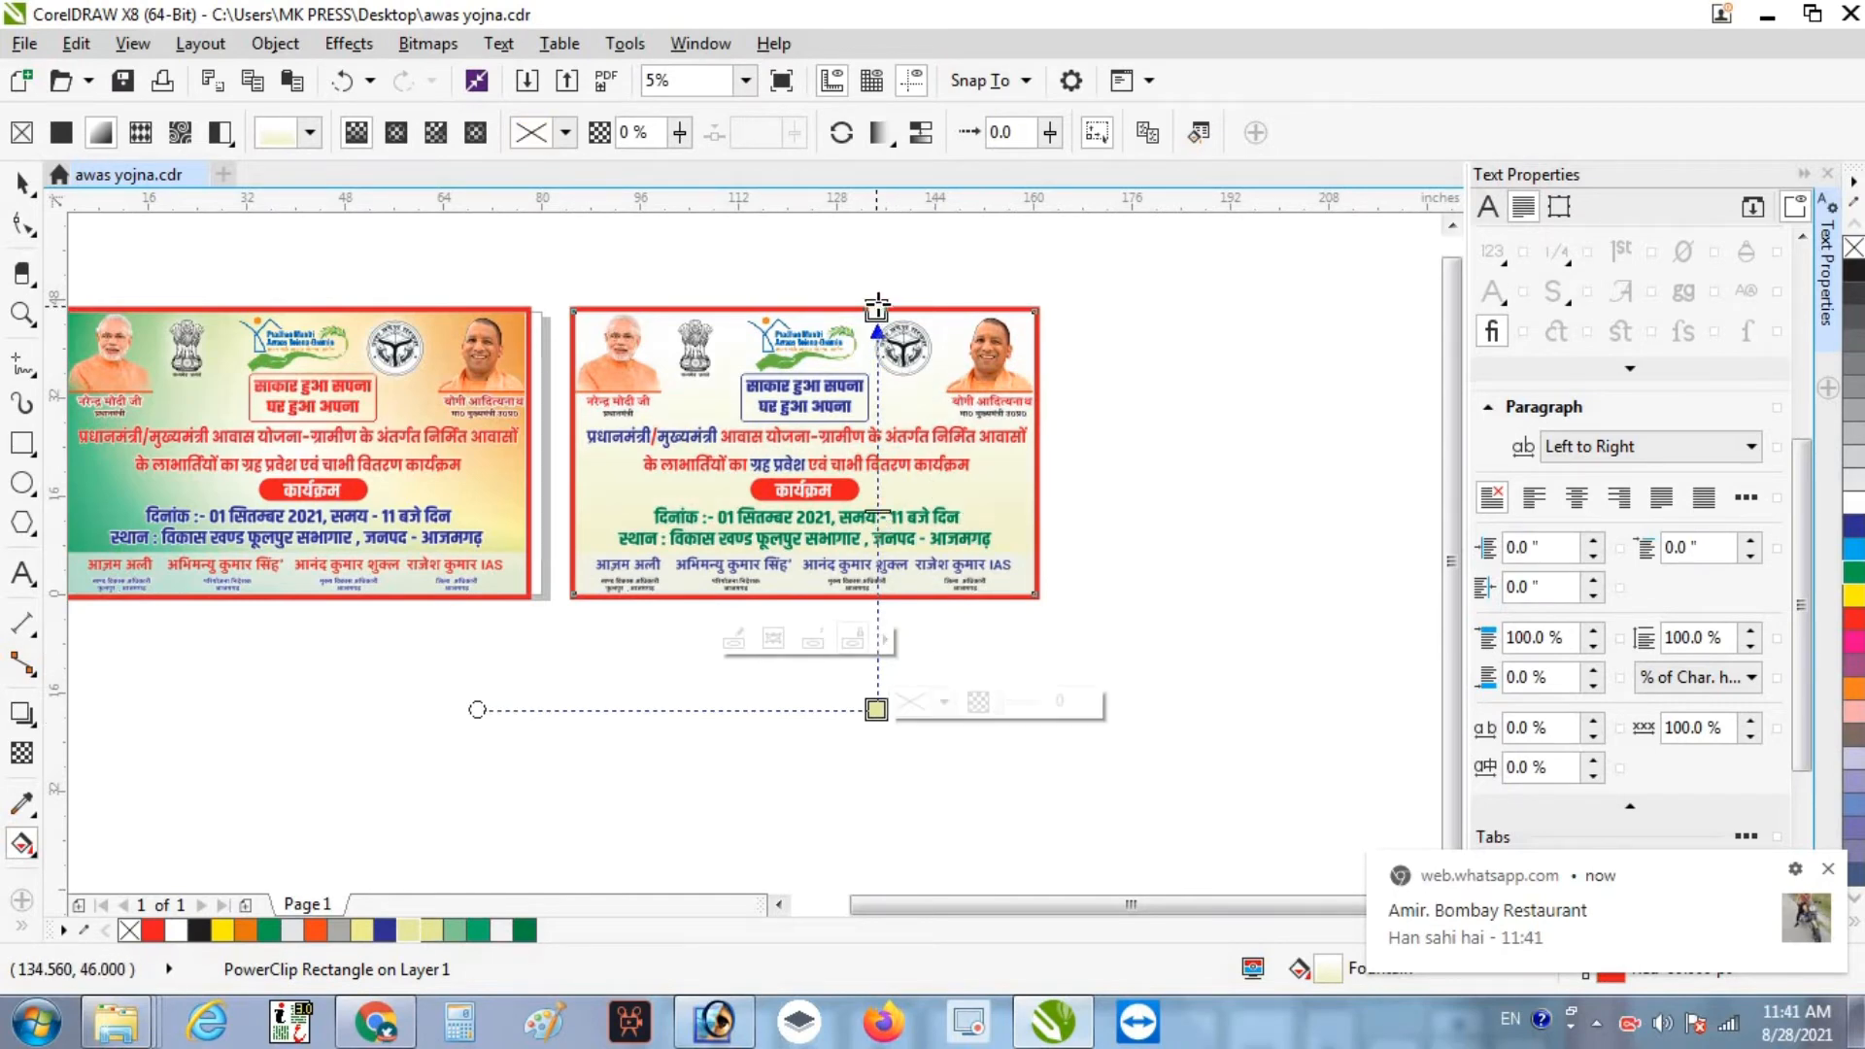
{"action": "scroll", "coordinate": [876, 315], "scroll_direction": "up", "scroll_amount": 2}
{"action": "left_click", "coordinate": [876, 316]}
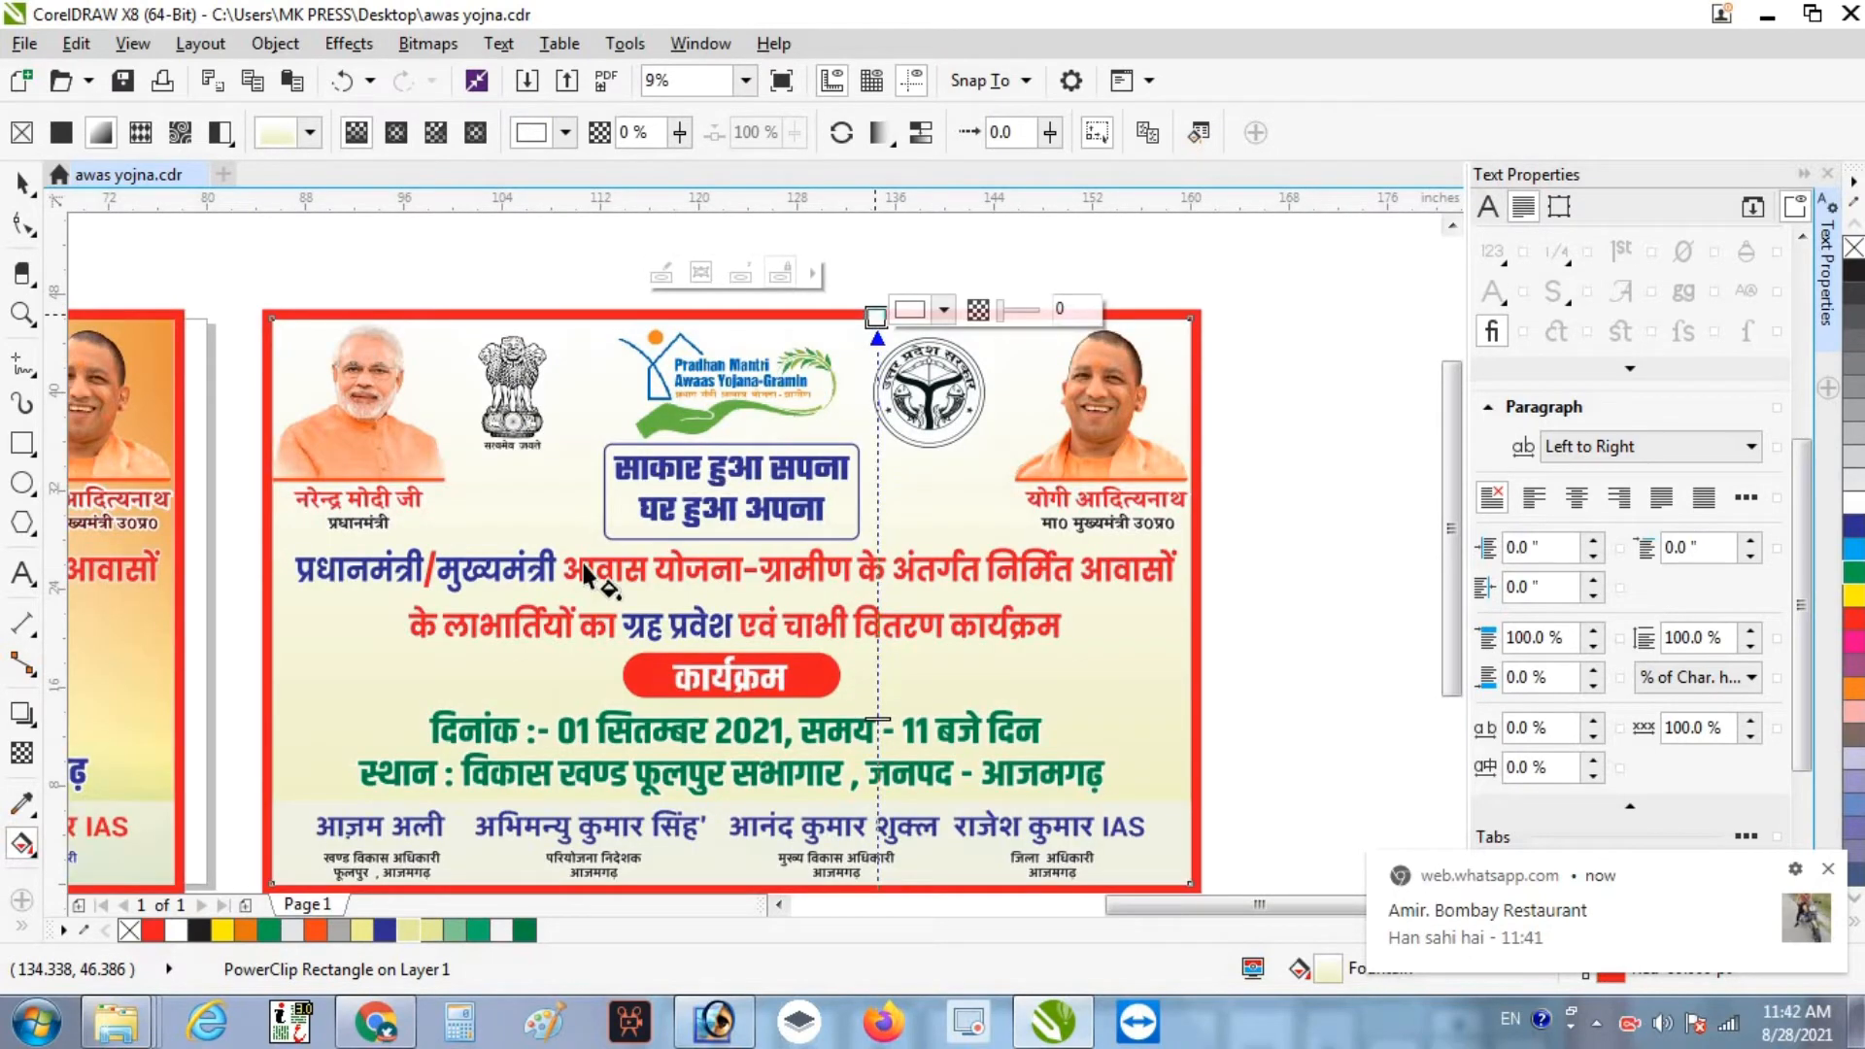
- Set the upper colour of the background's fountain fill to light blue, C22 M0 Y0 K0
{"action": "left_click", "coordinate": [1857, 552]}
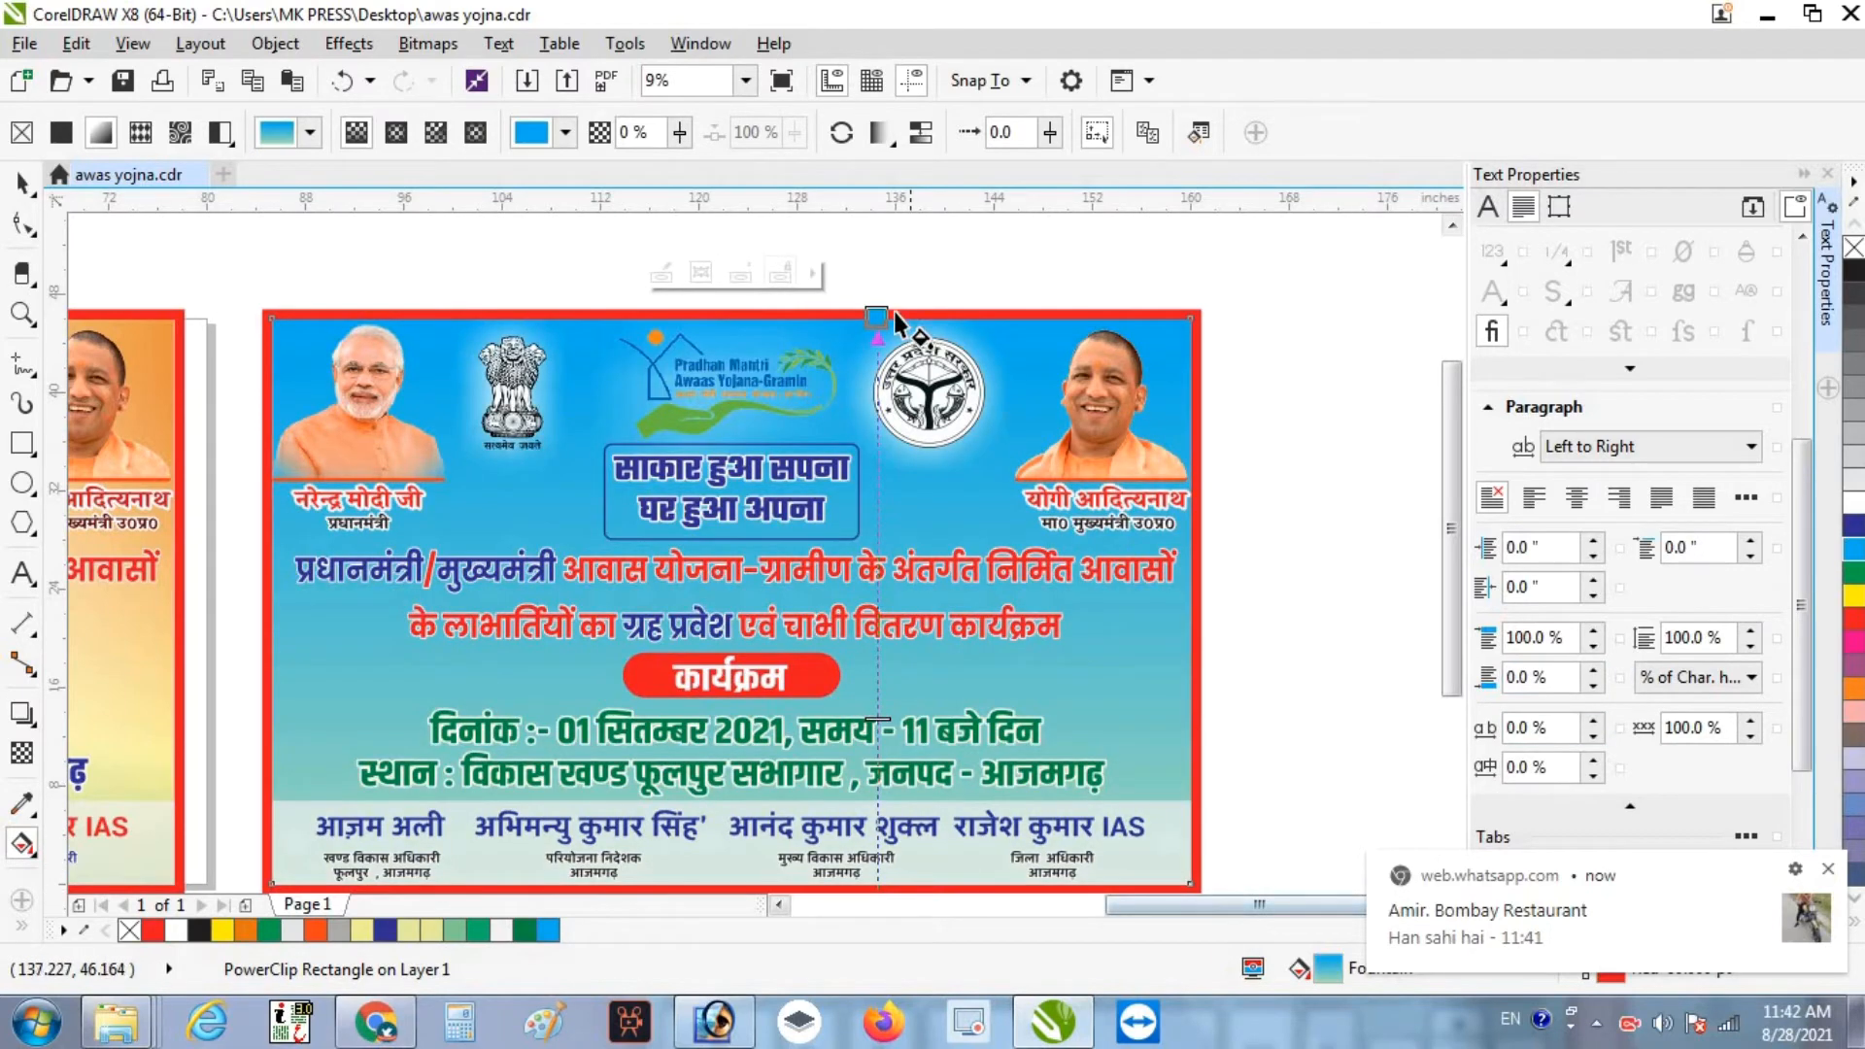
{"action": "left_click", "coordinate": [944, 309]}
{"action": "left_click_drag", "start_coordinate": [1041, 472], "coordinate": [948, 424]}
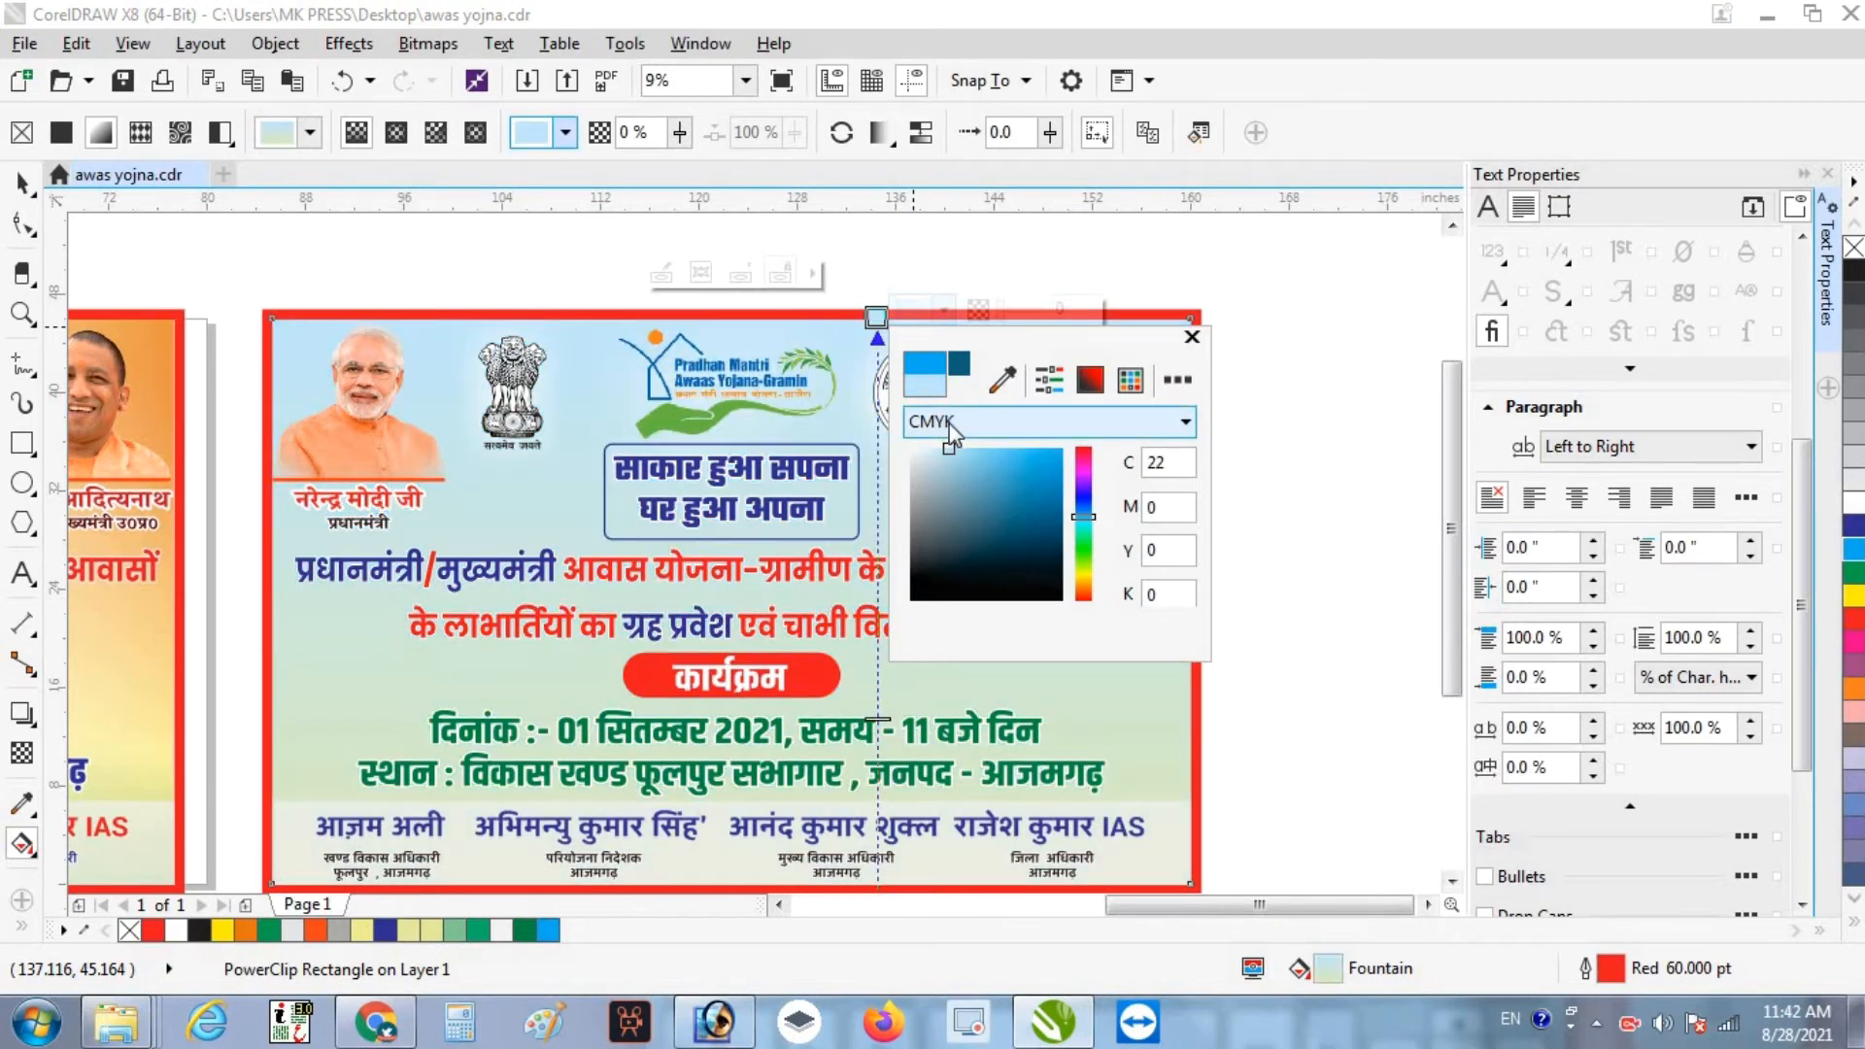
{"action": "left_click", "coordinate": [27, 184]}
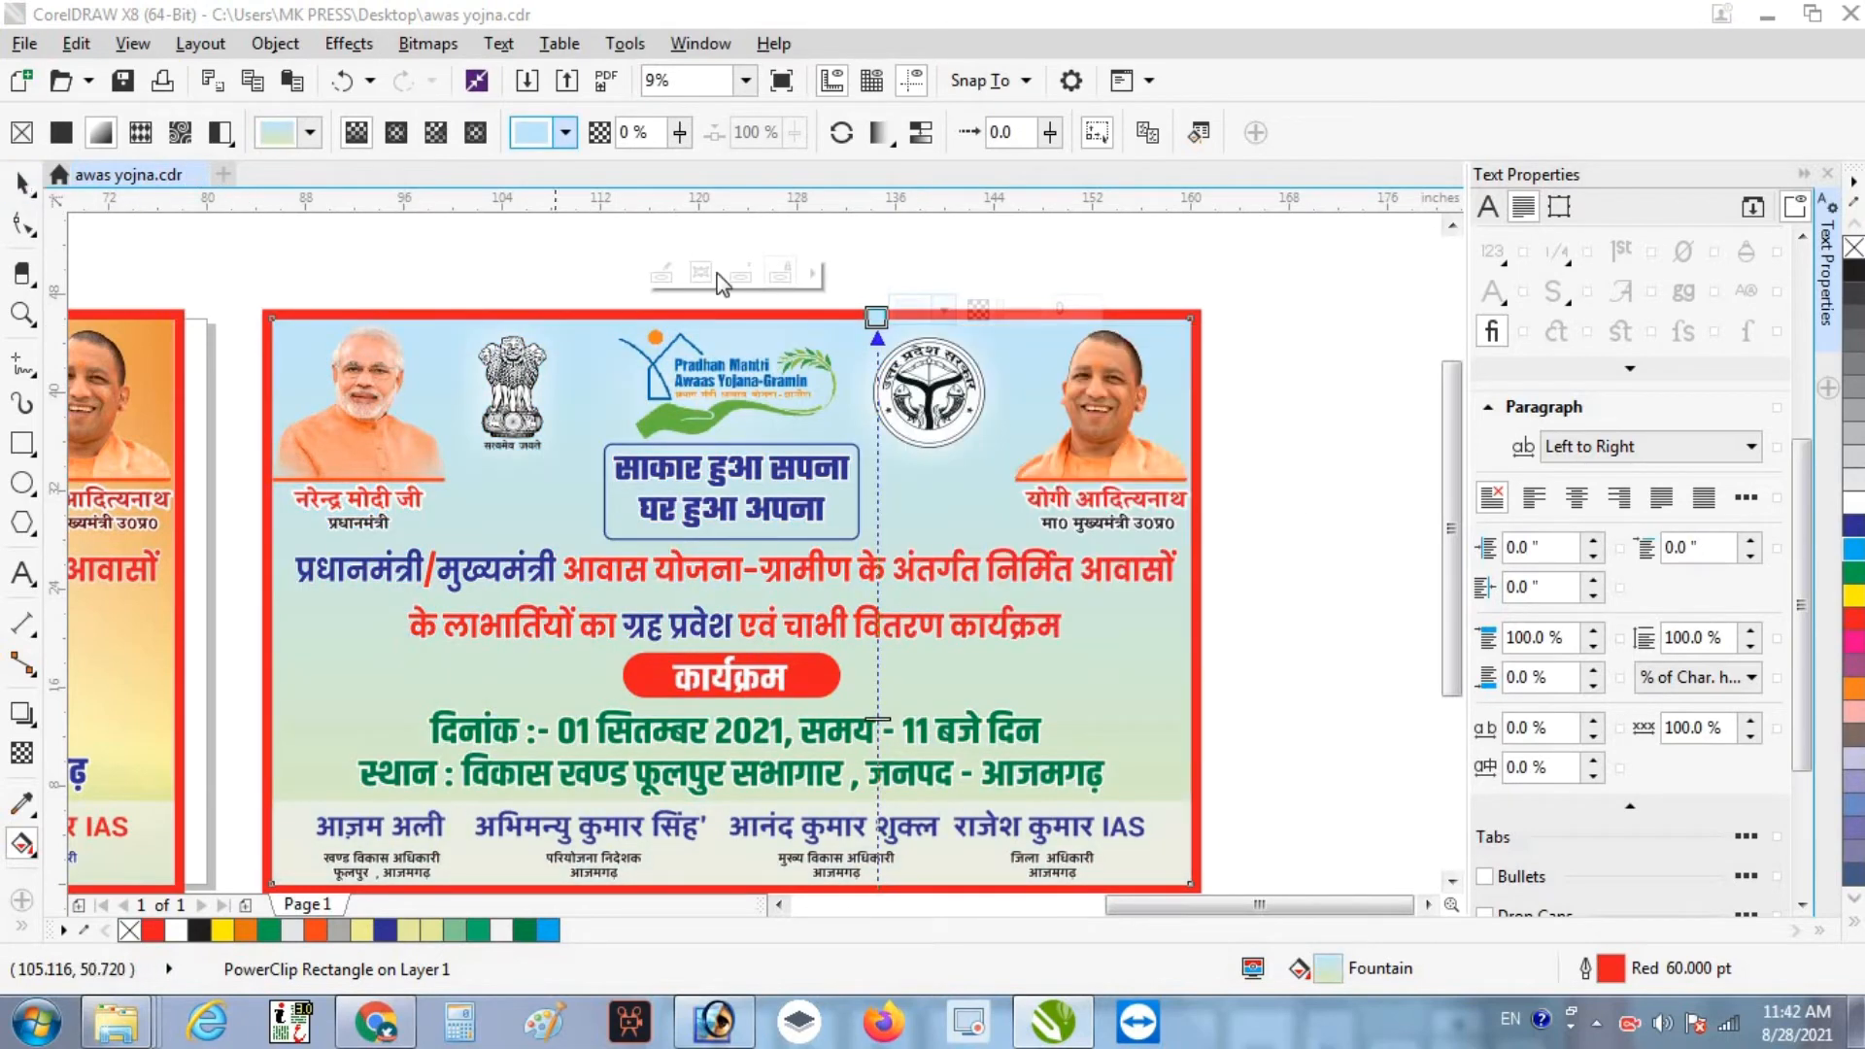
{"action": "left_click", "coordinate": [517, 281]}
- Colour the framed slogan text on the copied banner red
{"action": "scroll", "coordinate": [895, 389], "scroll_direction": "down", "scroll_amount": 1}
{"action": "scroll", "coordinate": [807, 438], "scroll_direction": "up", "scroll_amount": 1}
{"action": "left_click", "coordinate": [826, 434]}
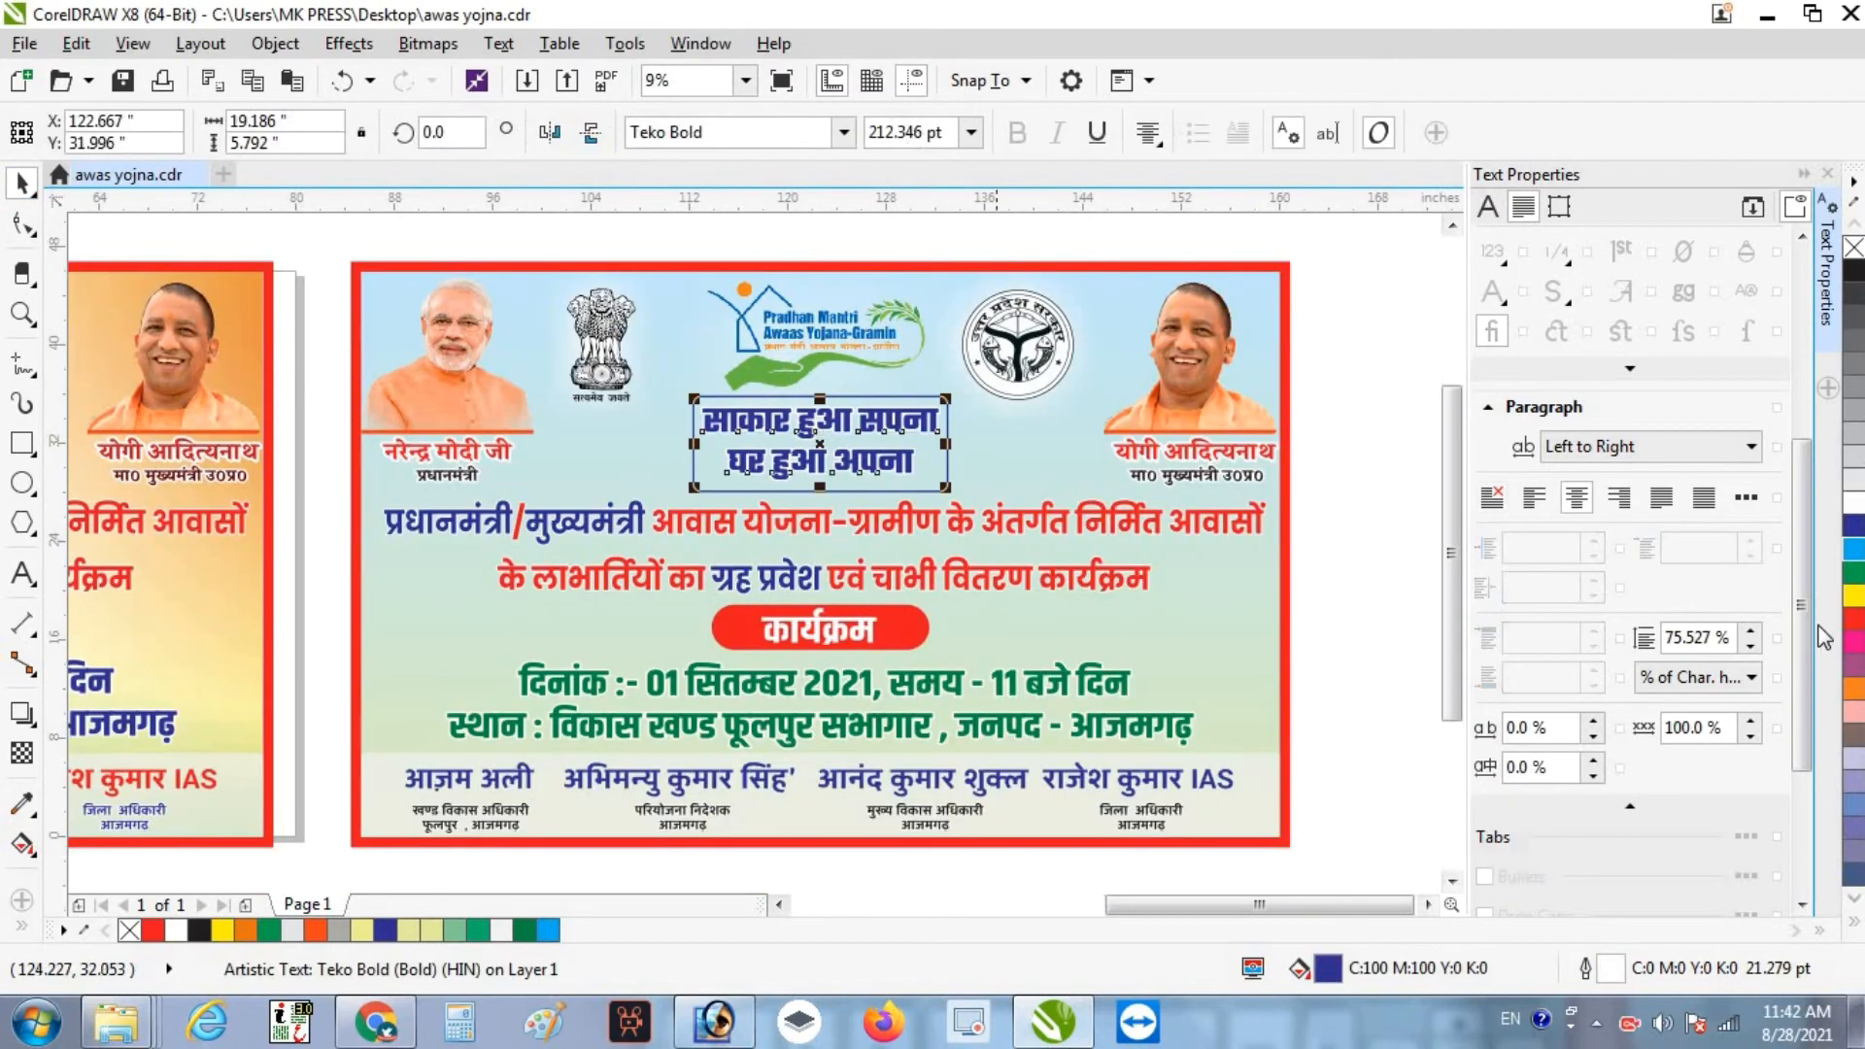
{"action": "left_click", "coordinate": [1853, 619]}
{"action": "left_click", "coordinate": [1024, 513]}
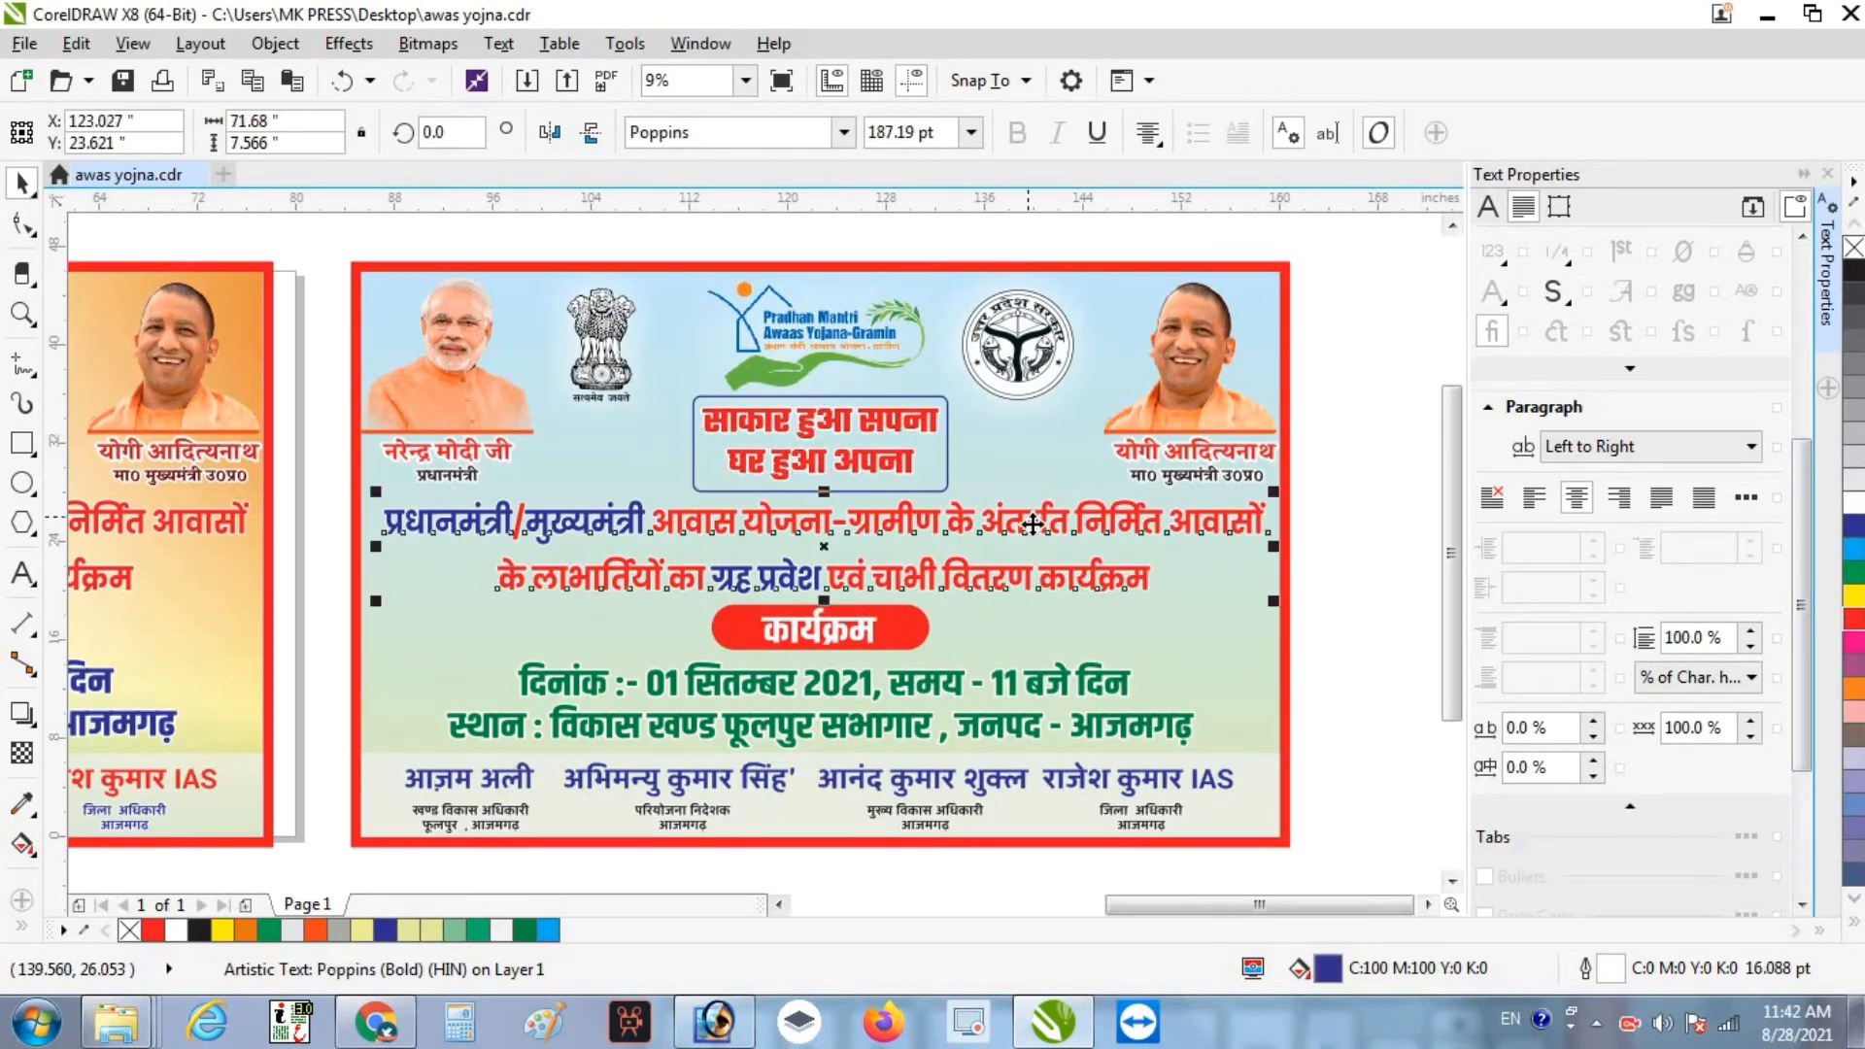
{"action": "left_click", "coordinate": [1333, 476]}
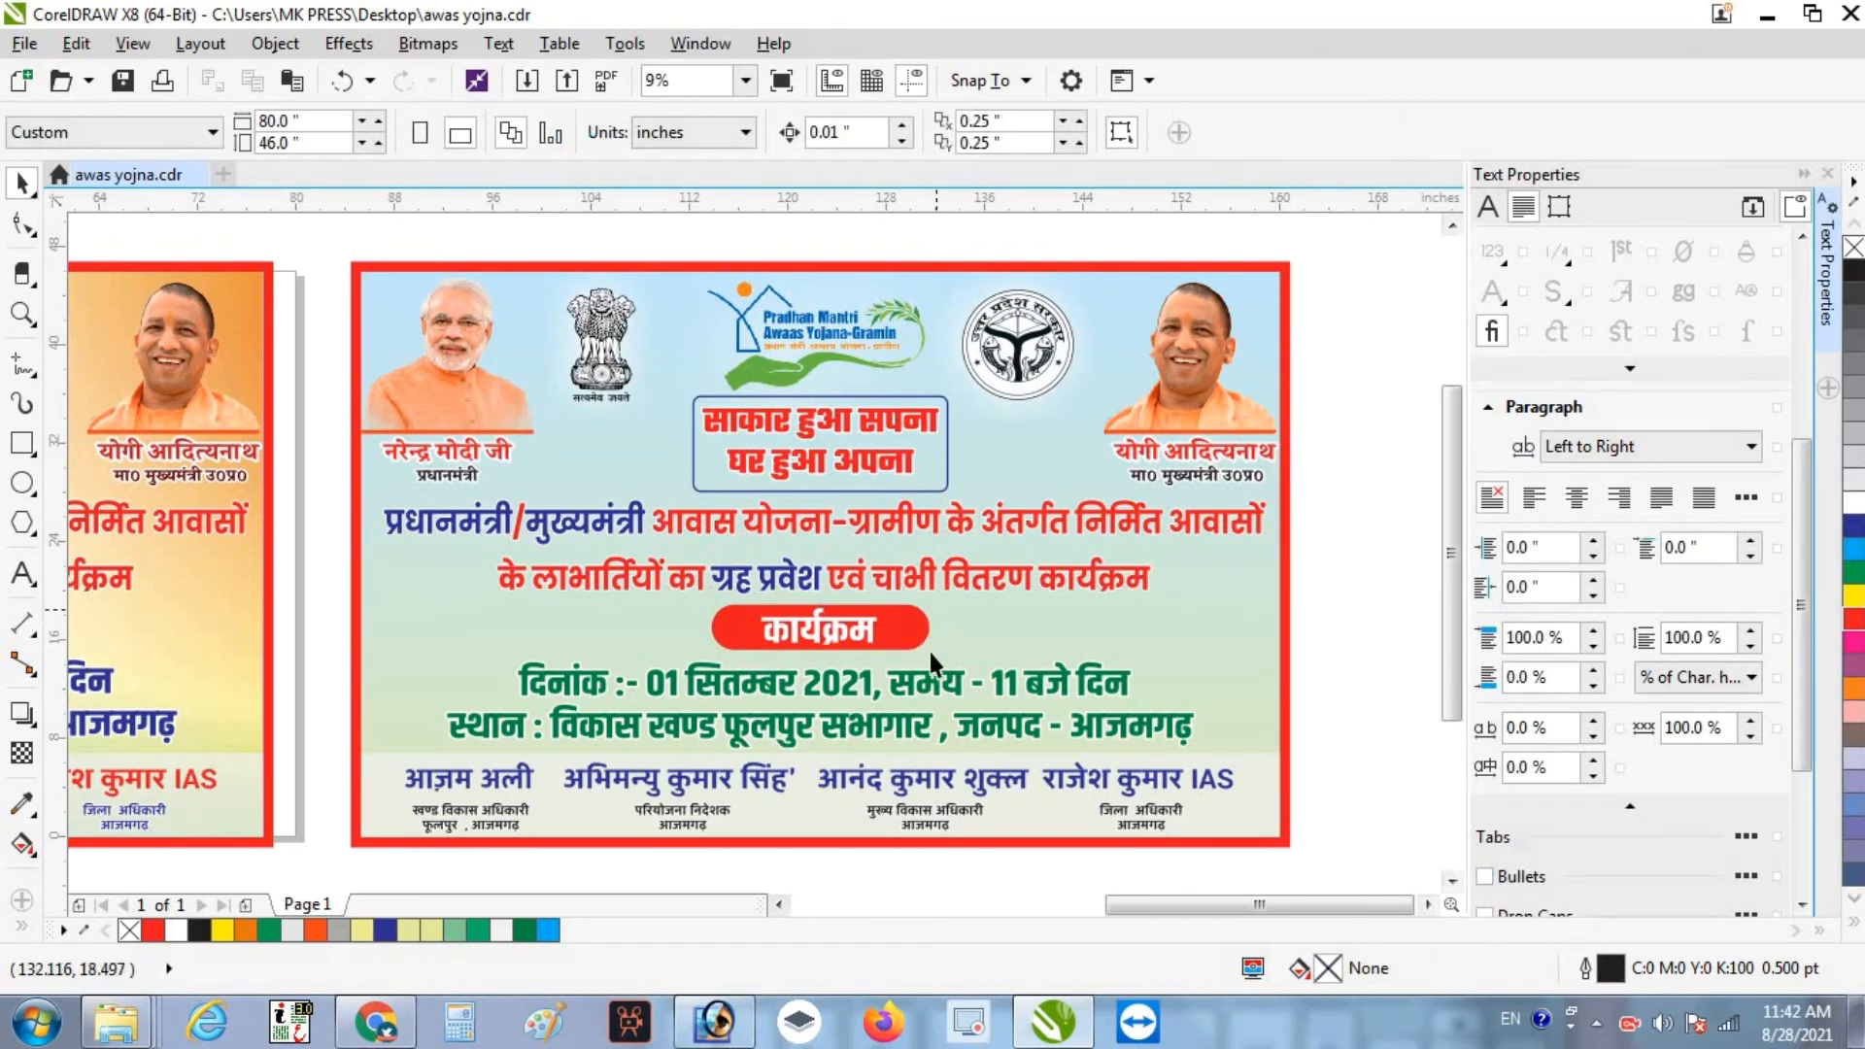
- Colour the copied banner's date and venue text blue (C100 M100 Y0 K0)
{"action": "scroll", "coordinate": [902, 713], "scroll_direction": "up", "scroll_amount": 1}
{"action": "left_click", "coordinate": [901, 754]}
{"action": "left_click", "coordinate": [1854, 526]}
{"action": "scroll", "coordinate": [773, 399], "scroll_direction": "down", "scroll_amount": 1}
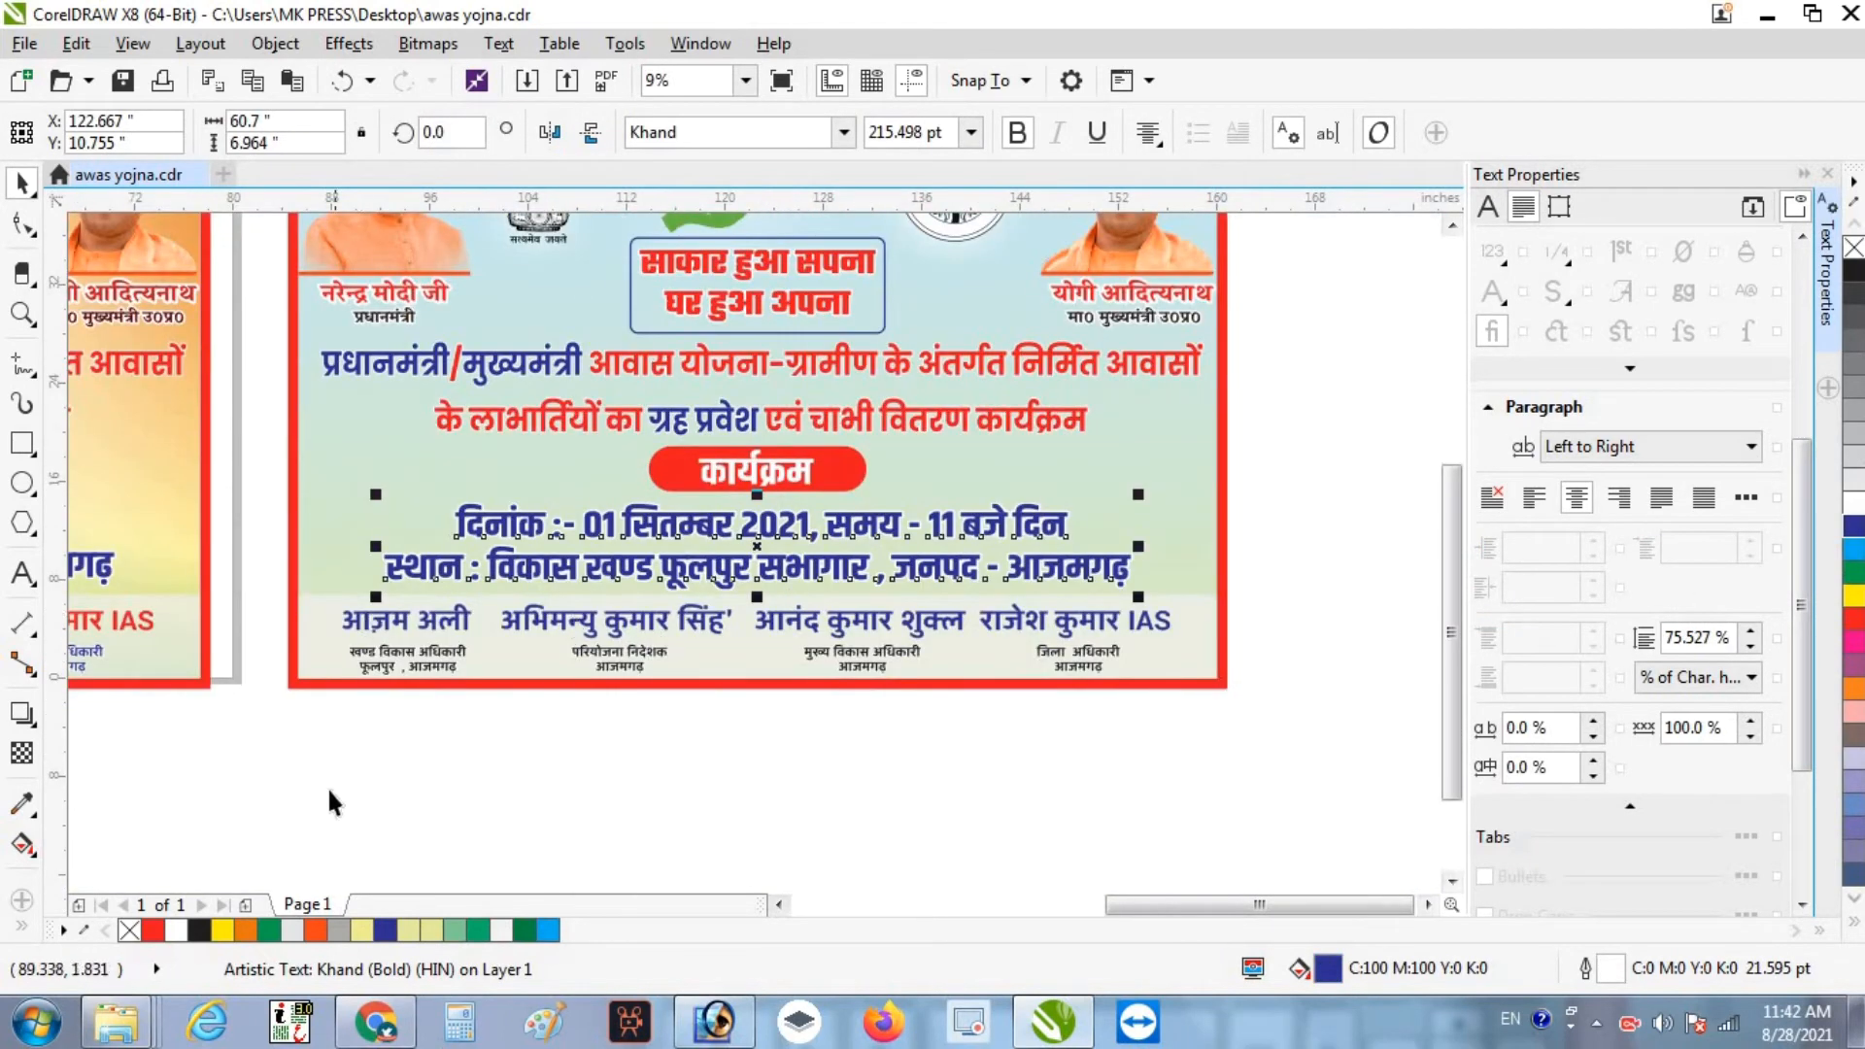
- Colour all four officials' names in the copied banner's footer row red
{"action": "left_click_drag", "start_coordinate": [337, 745], "coordinate": [439, 626]}
{"action": "left_click", "coordinate": [439, 626]}
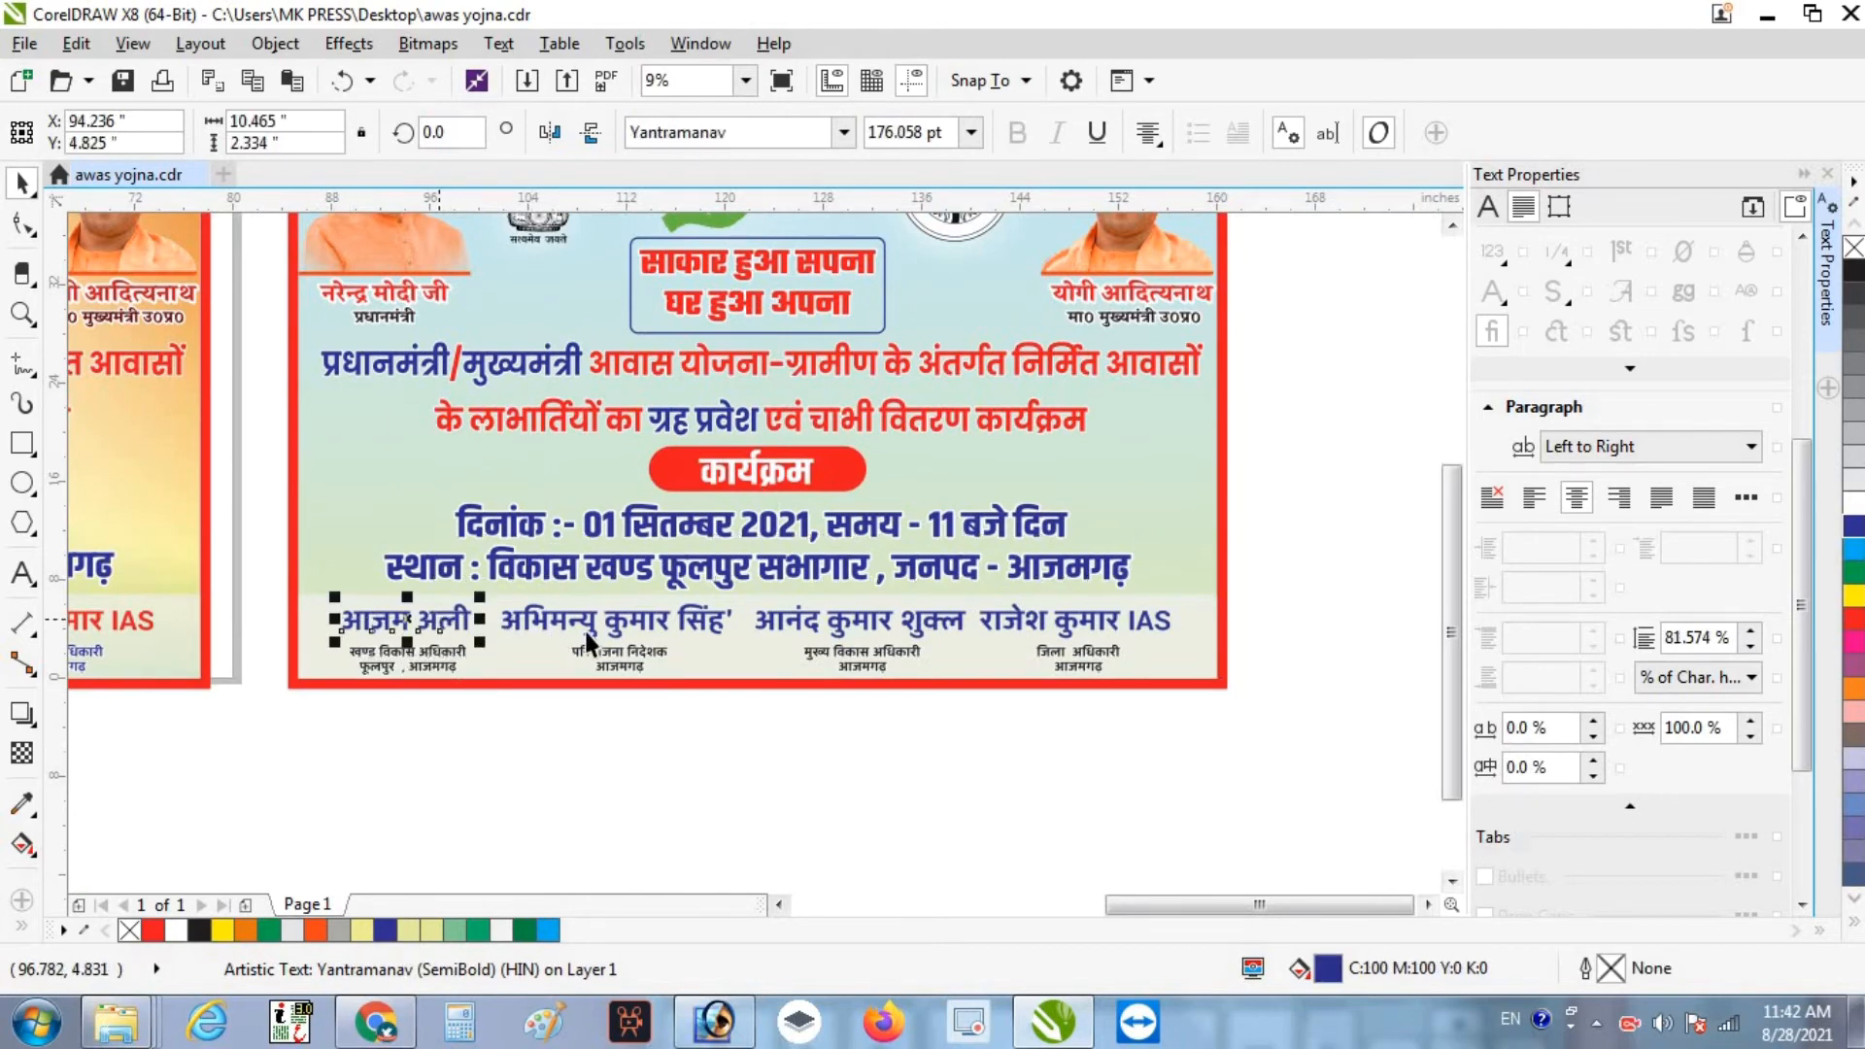
{"action": "left_click", "coordinate": [643, 629]}
{"action": "left_click", "coordinate": [801, 625], "text": "shift"}
{"action": "left_click", "coordinate": [1057, 630]}
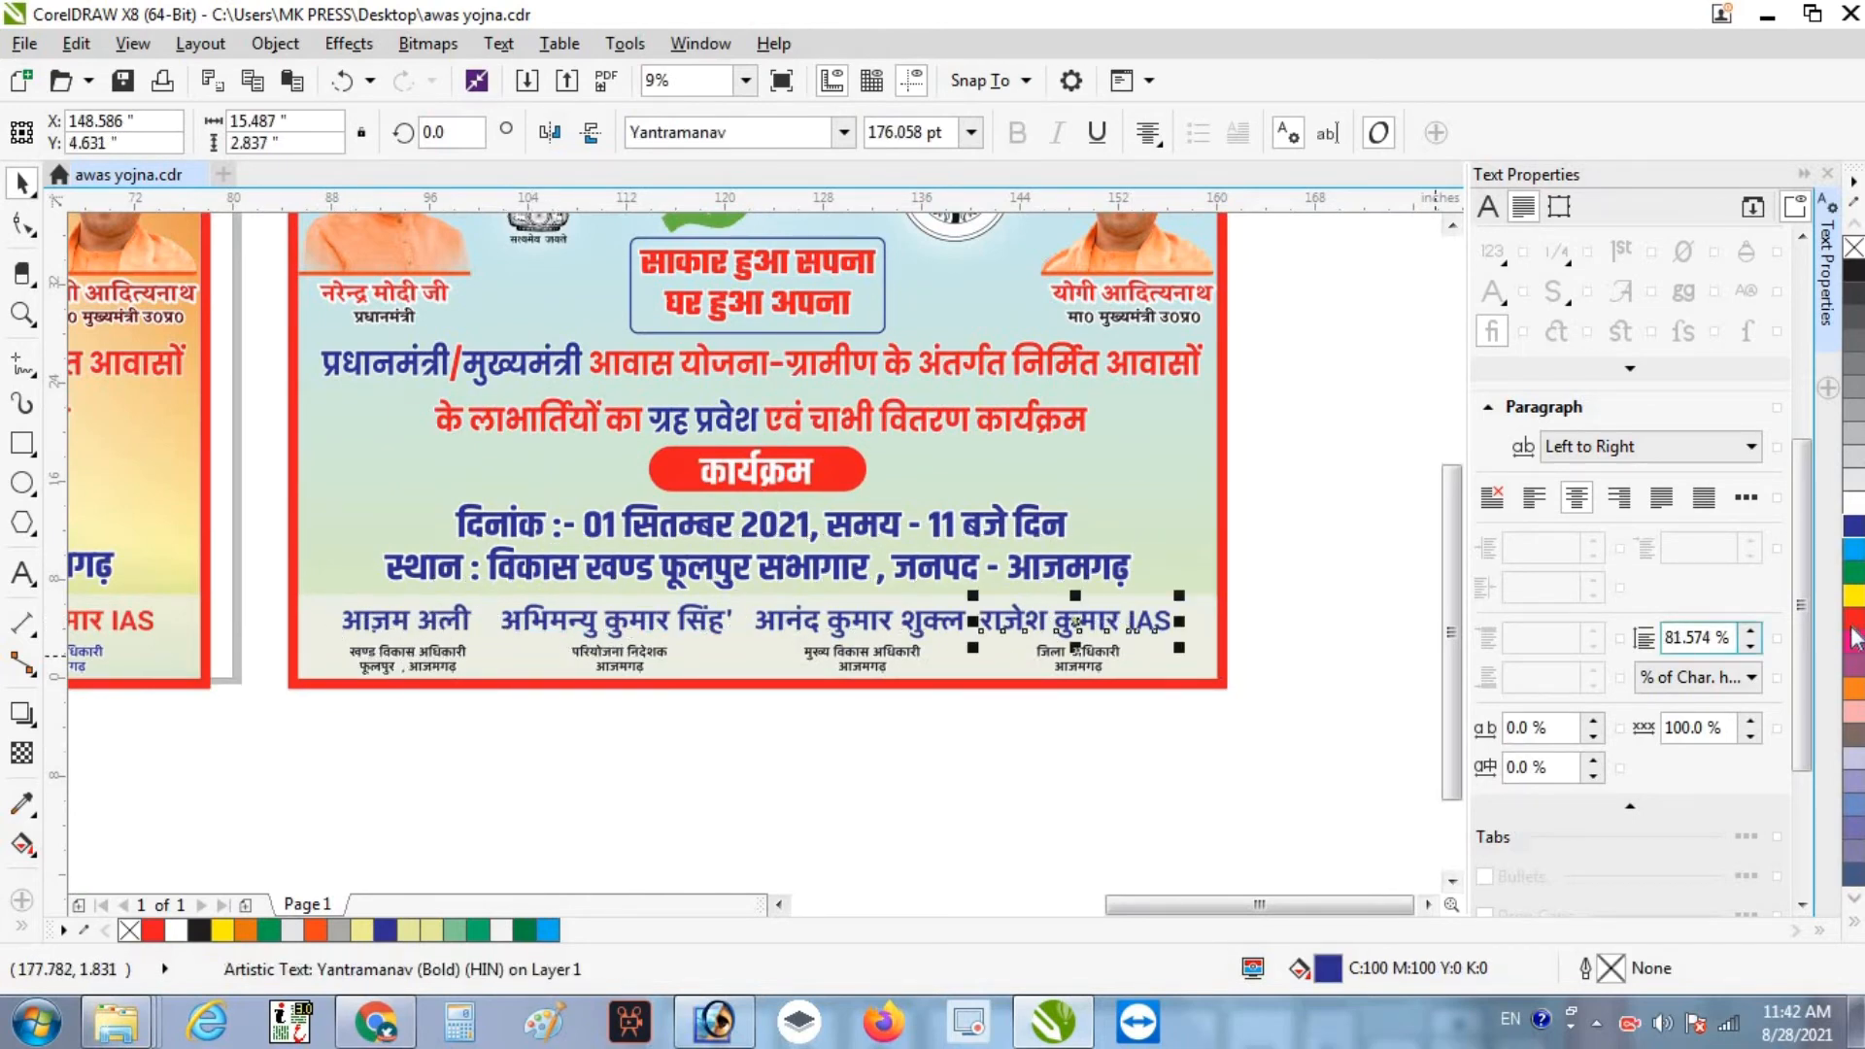
{"action": "left_click", "coordinate": [911, 626]}
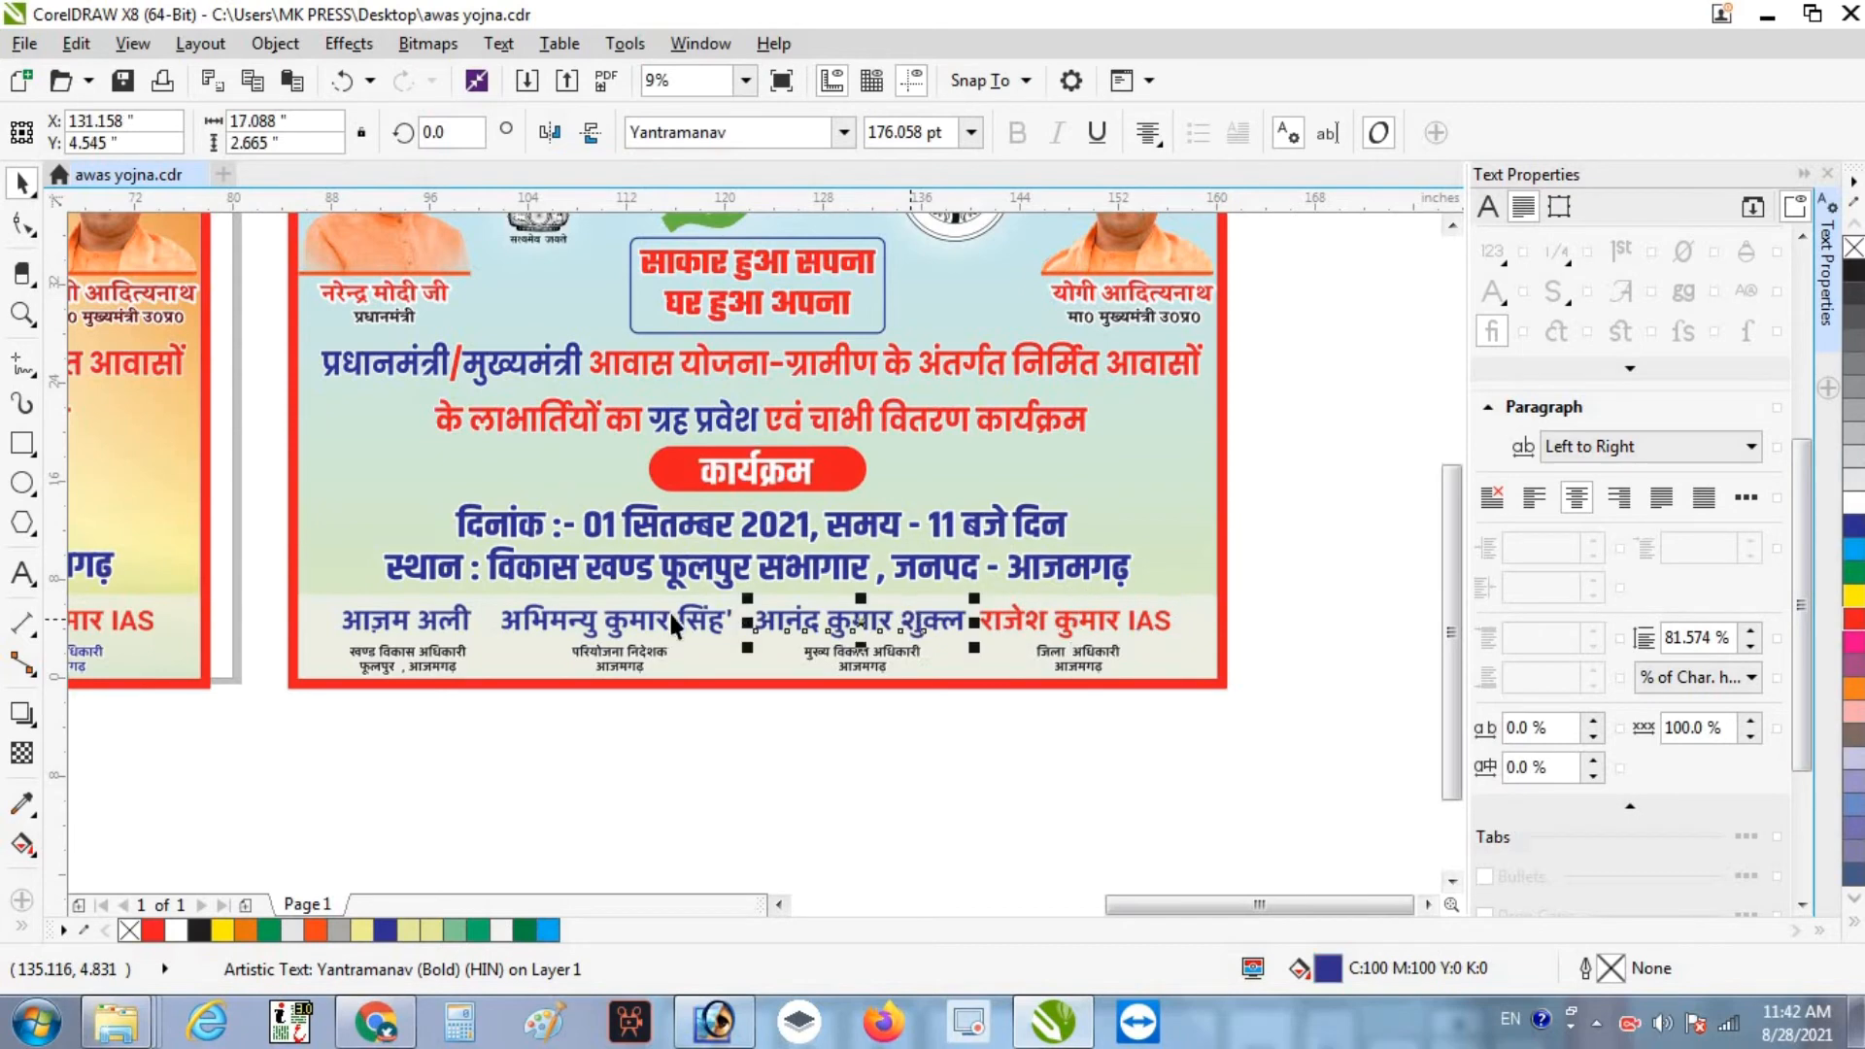
{"action": "left_click", "coordinate": [505, 625], "text": "shift"}
{"action": "left_click", "coordinate": [438, 614], "text": "shift"}
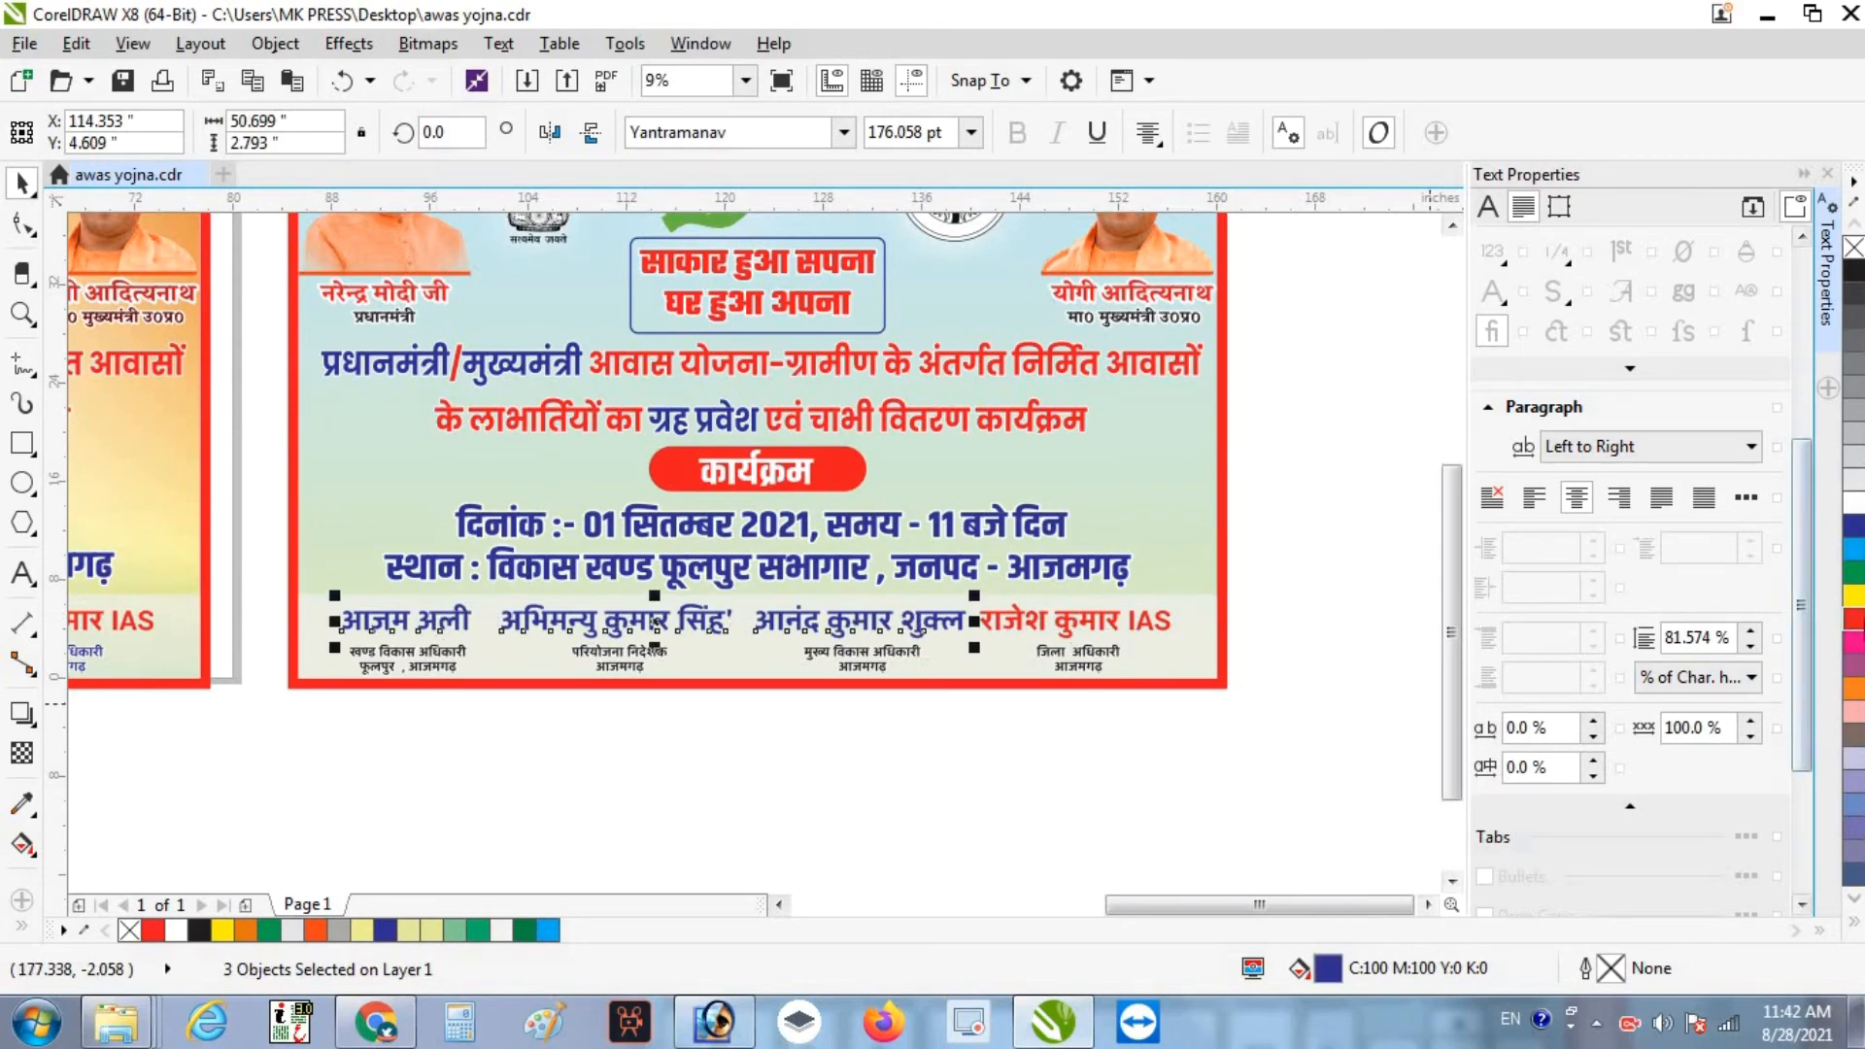
{"action": "left_click", "coordinate": [1854, 618]}
{"action": "left_click", "coordinate": [953, 734]}
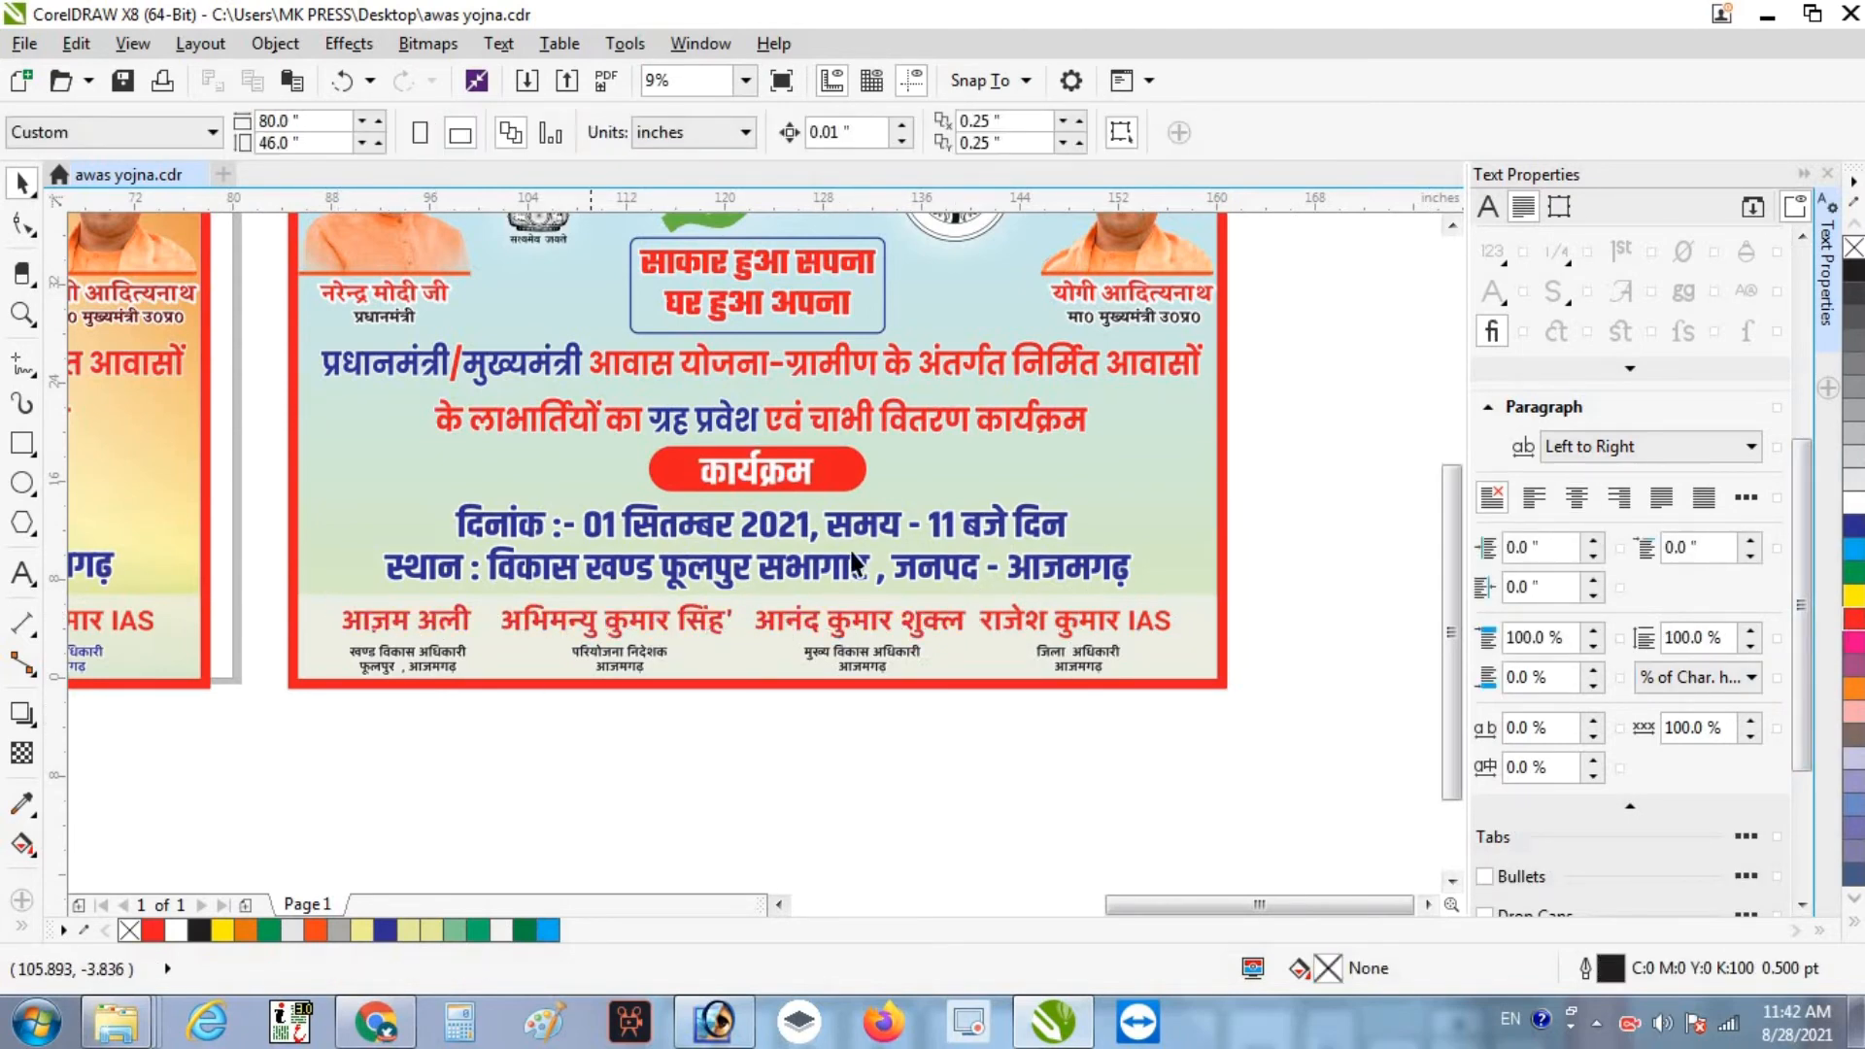
- Try to recolour the emblem and logo group inside the copied banner's PowerClip blue (C100 M100 Y0 K0), then undo it
{"action": "scroll", "coordinate": [853, 530], "scroll_direction": "down", "scroll_amount": 2}
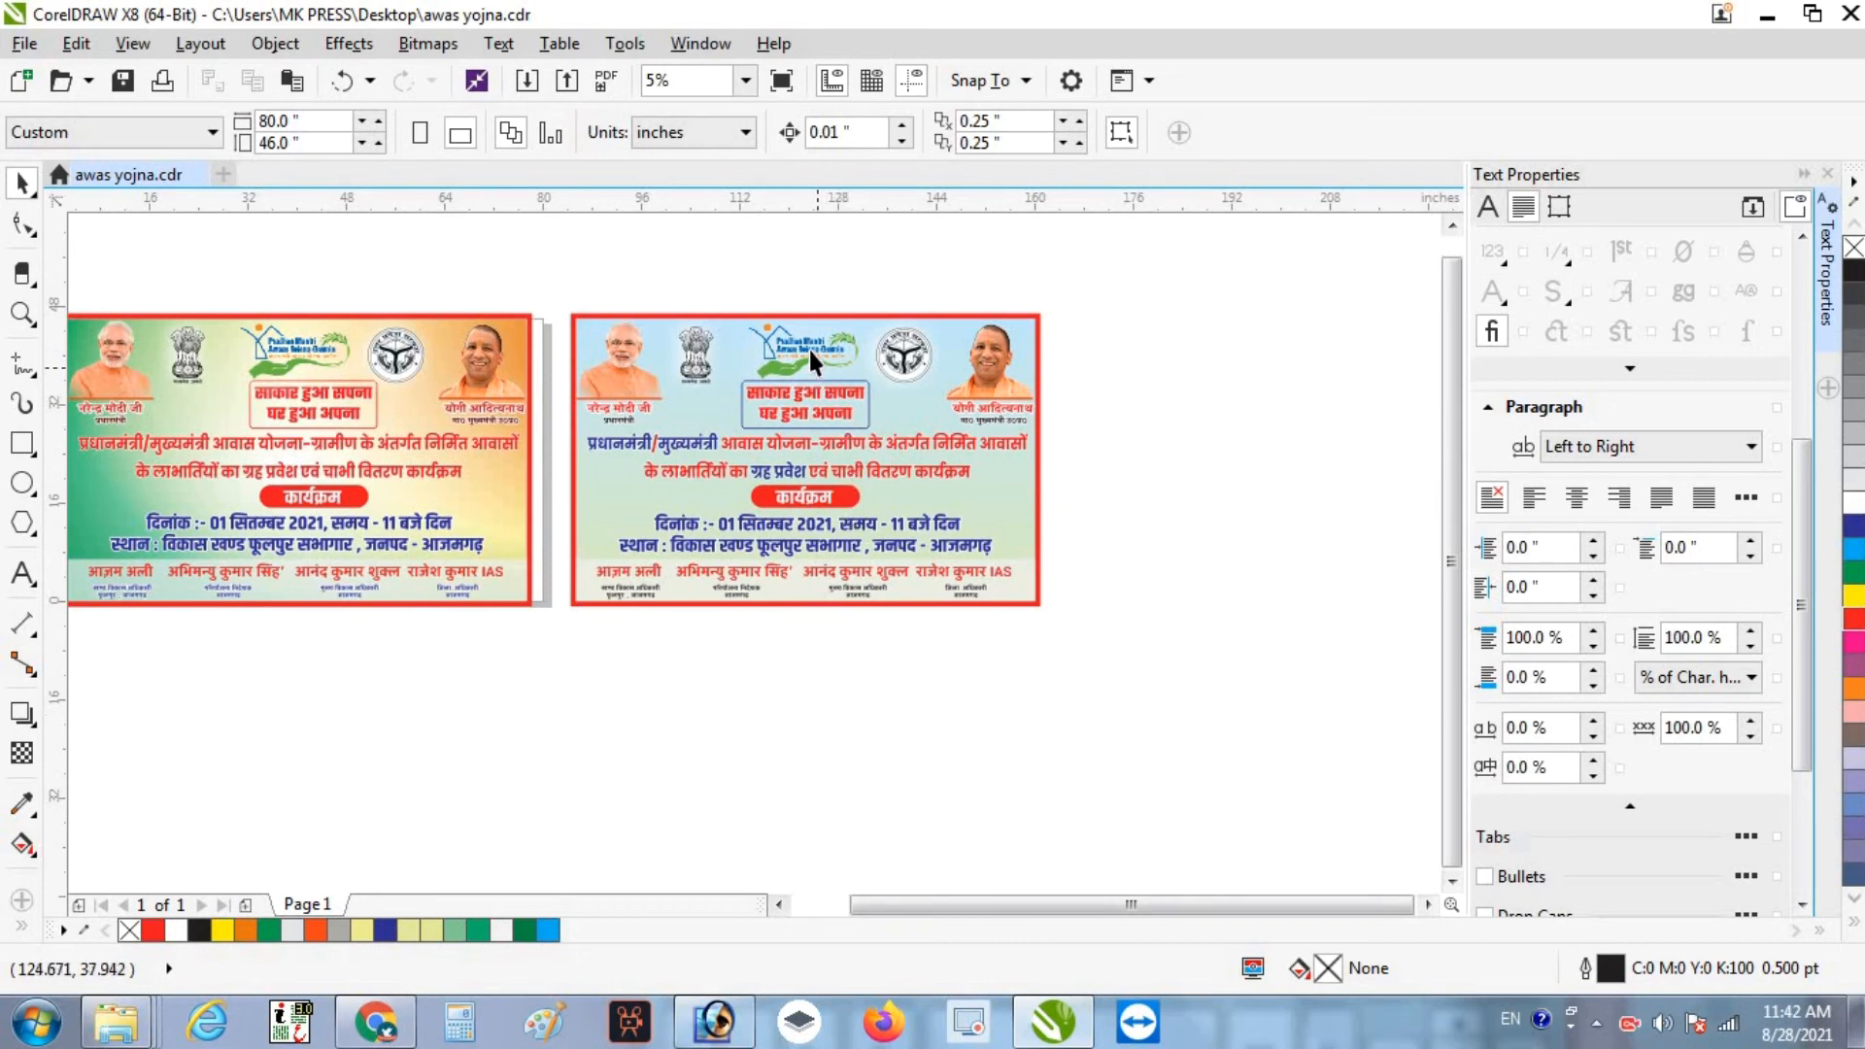
{"action": "left_click", "coordinate": [680, 348]}
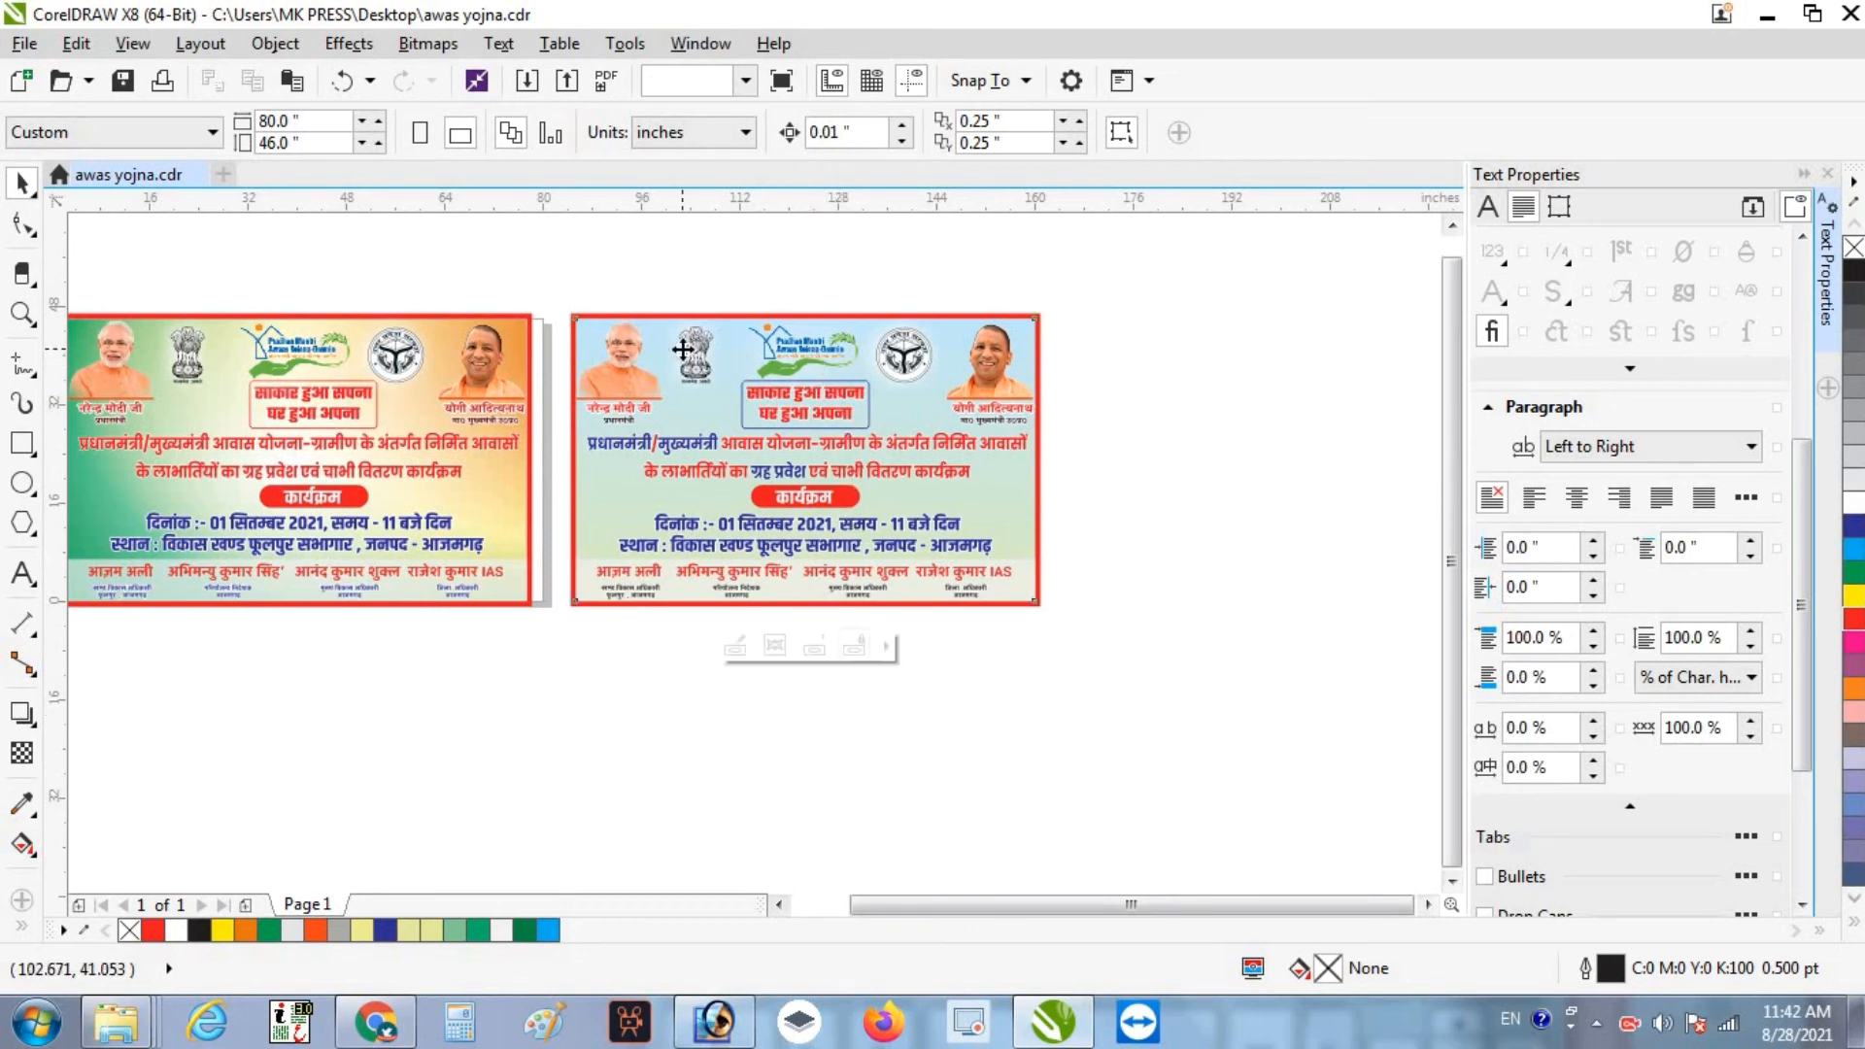
{"action": "left_click", "coordinate": [736, 646]}
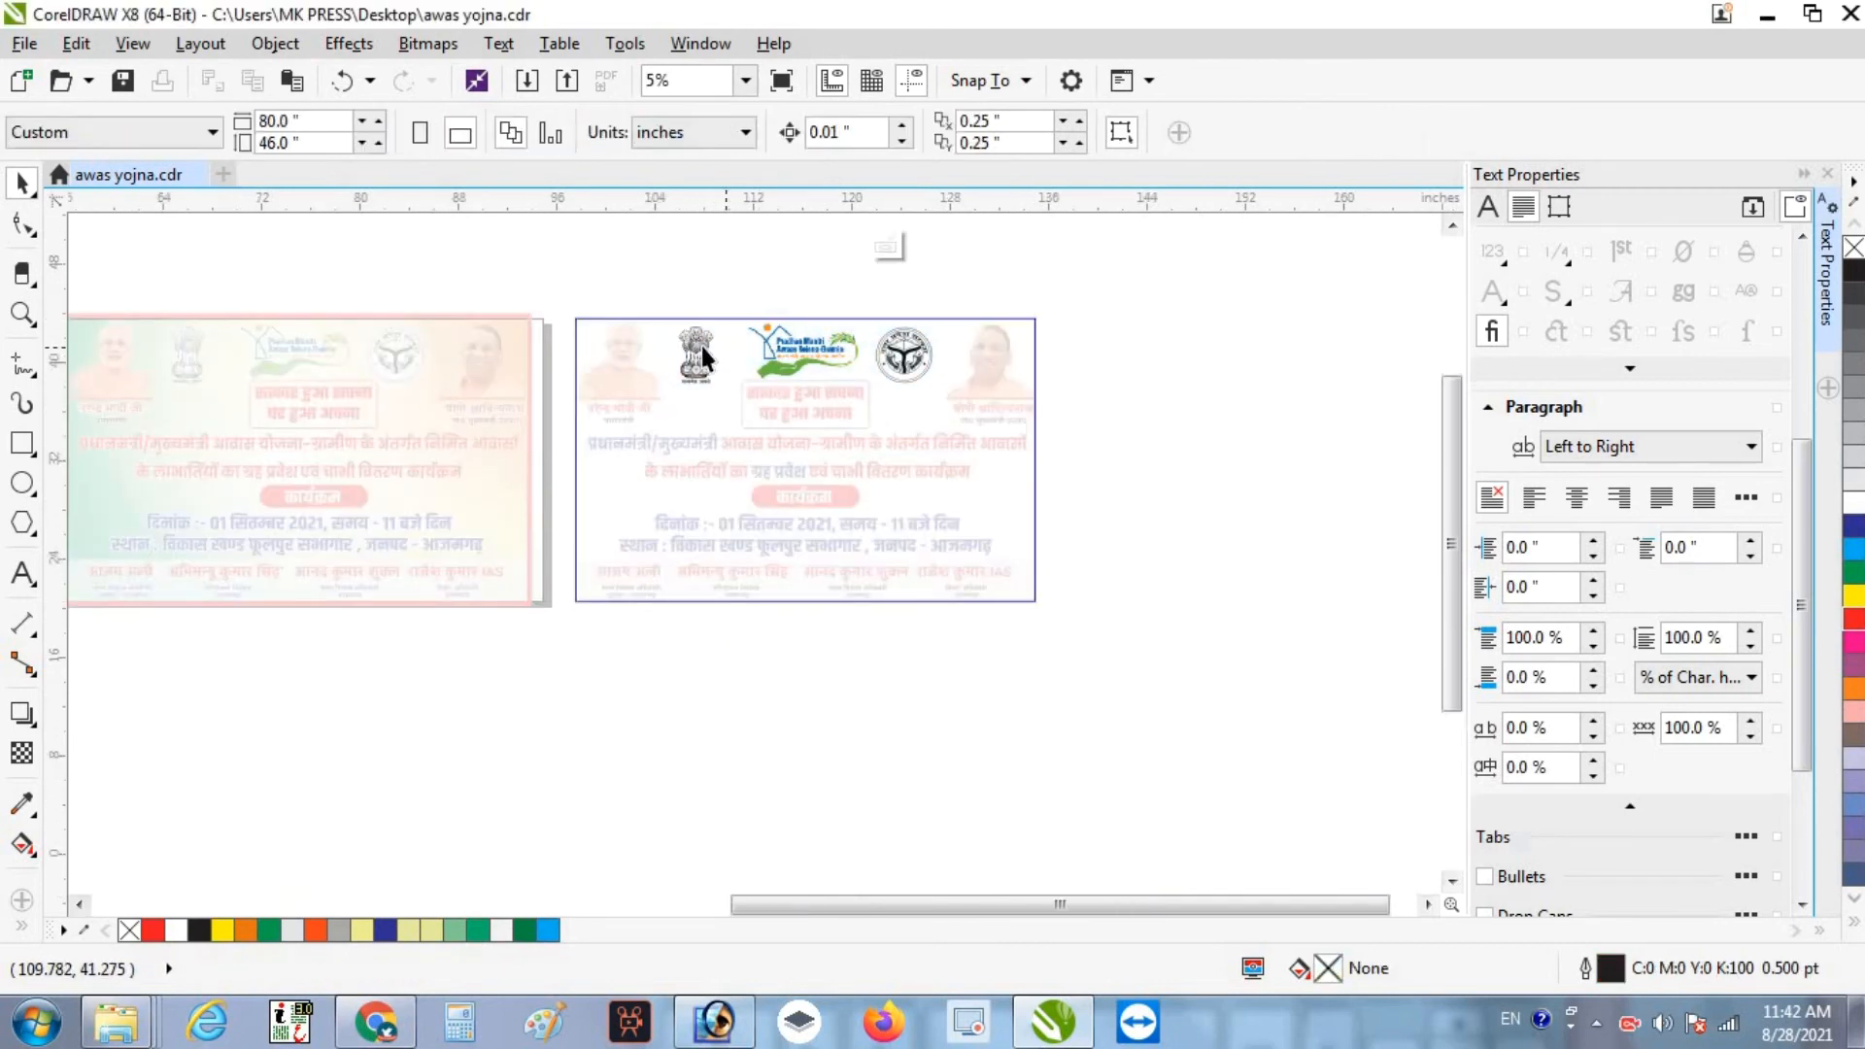
{"action": "scroll", "coordinate": [701, 346], "scroll_direction": "up", "scroll_amount": 3}
{"action": "left_click", "coordinate": [603, 372]}
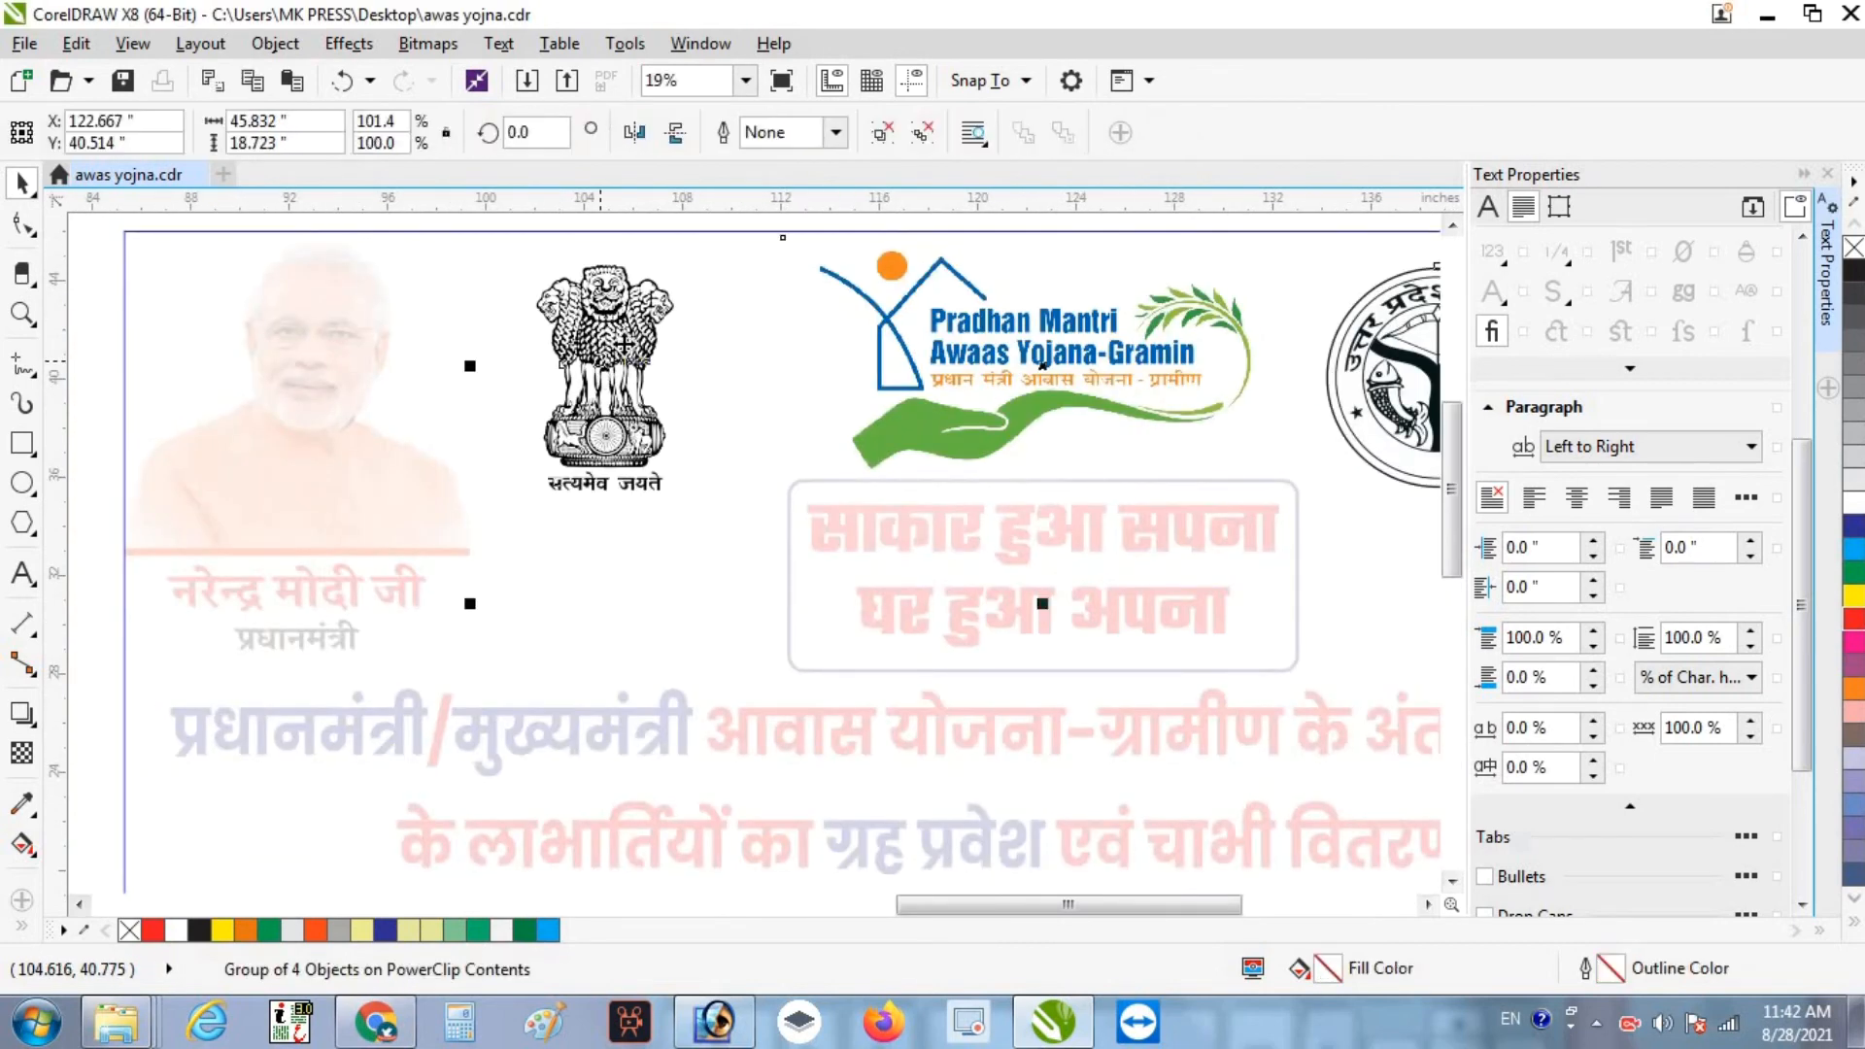
{"action": "left_click", "coordinate": [1854, 535]}
{"action": "key", "text": "ctrl+z"}
{"action": "key", "text": "ctrl+z"}
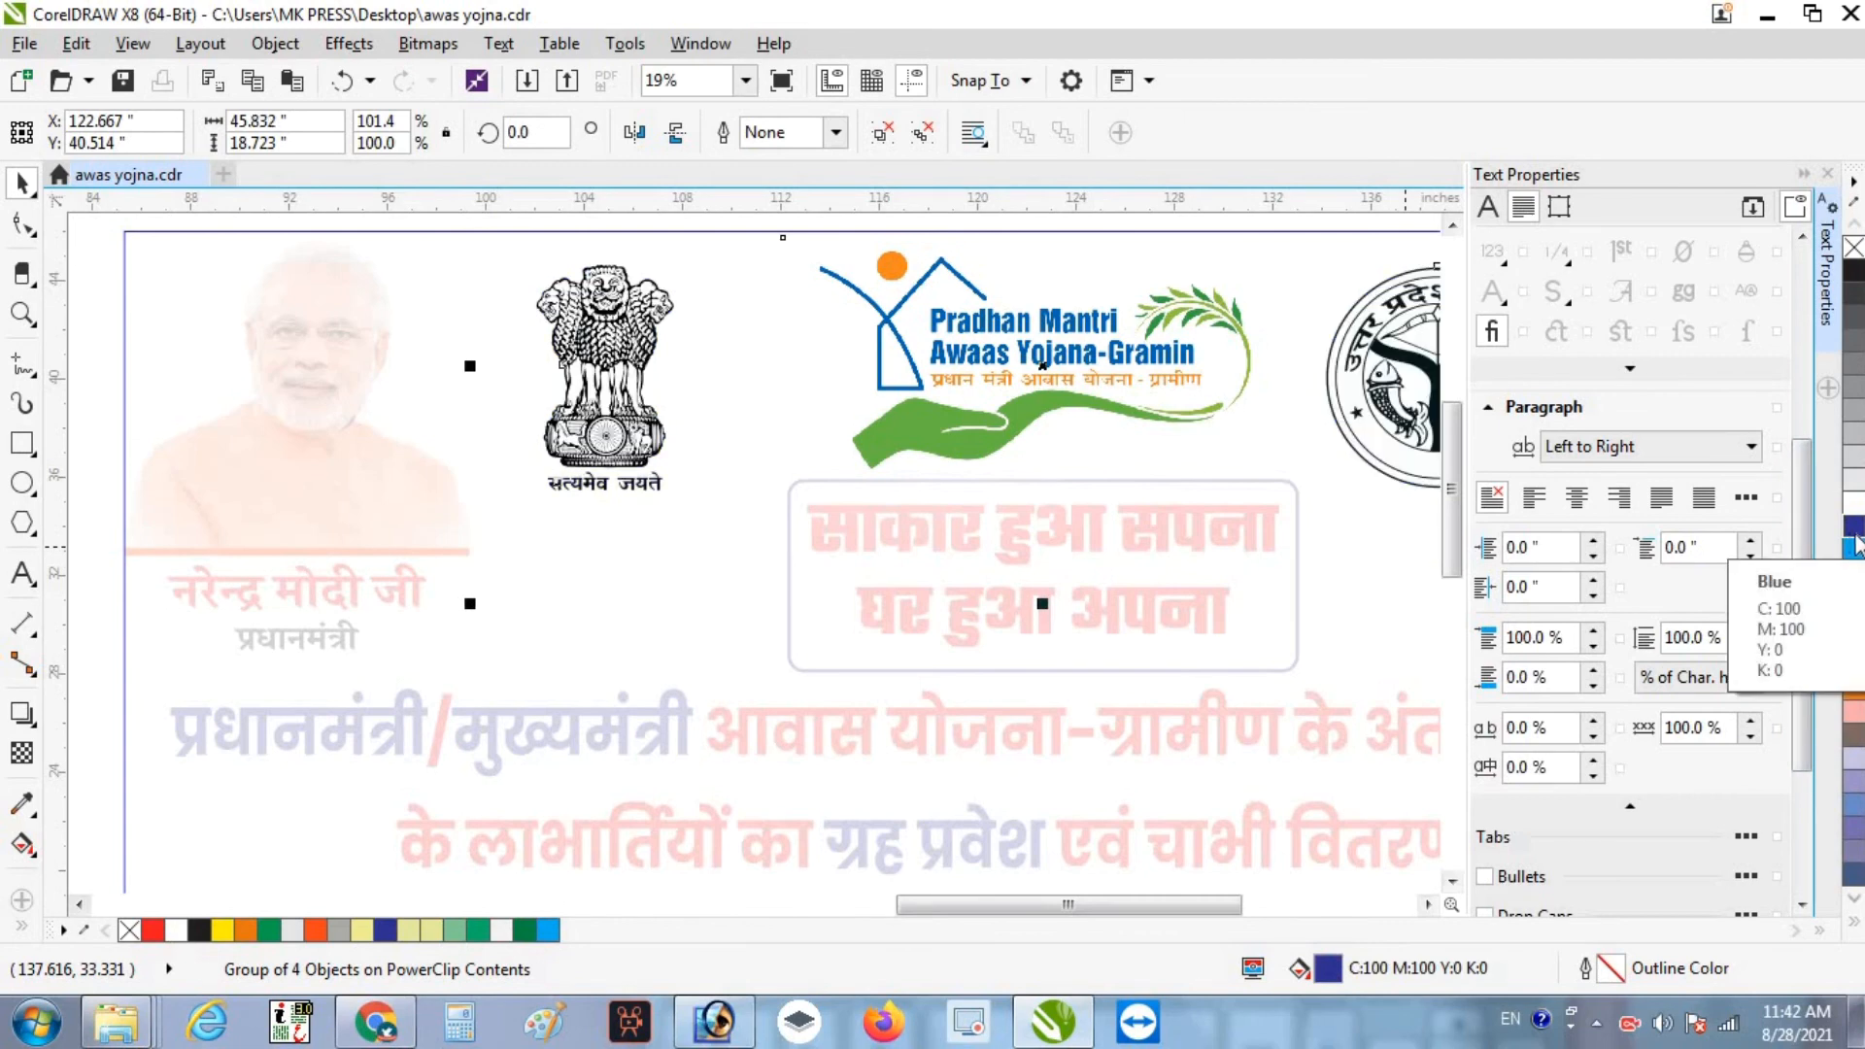
{"action": "right_click", "coordinate": [1855, 542]}
{"action": "key", "text": "ctrl+z"}
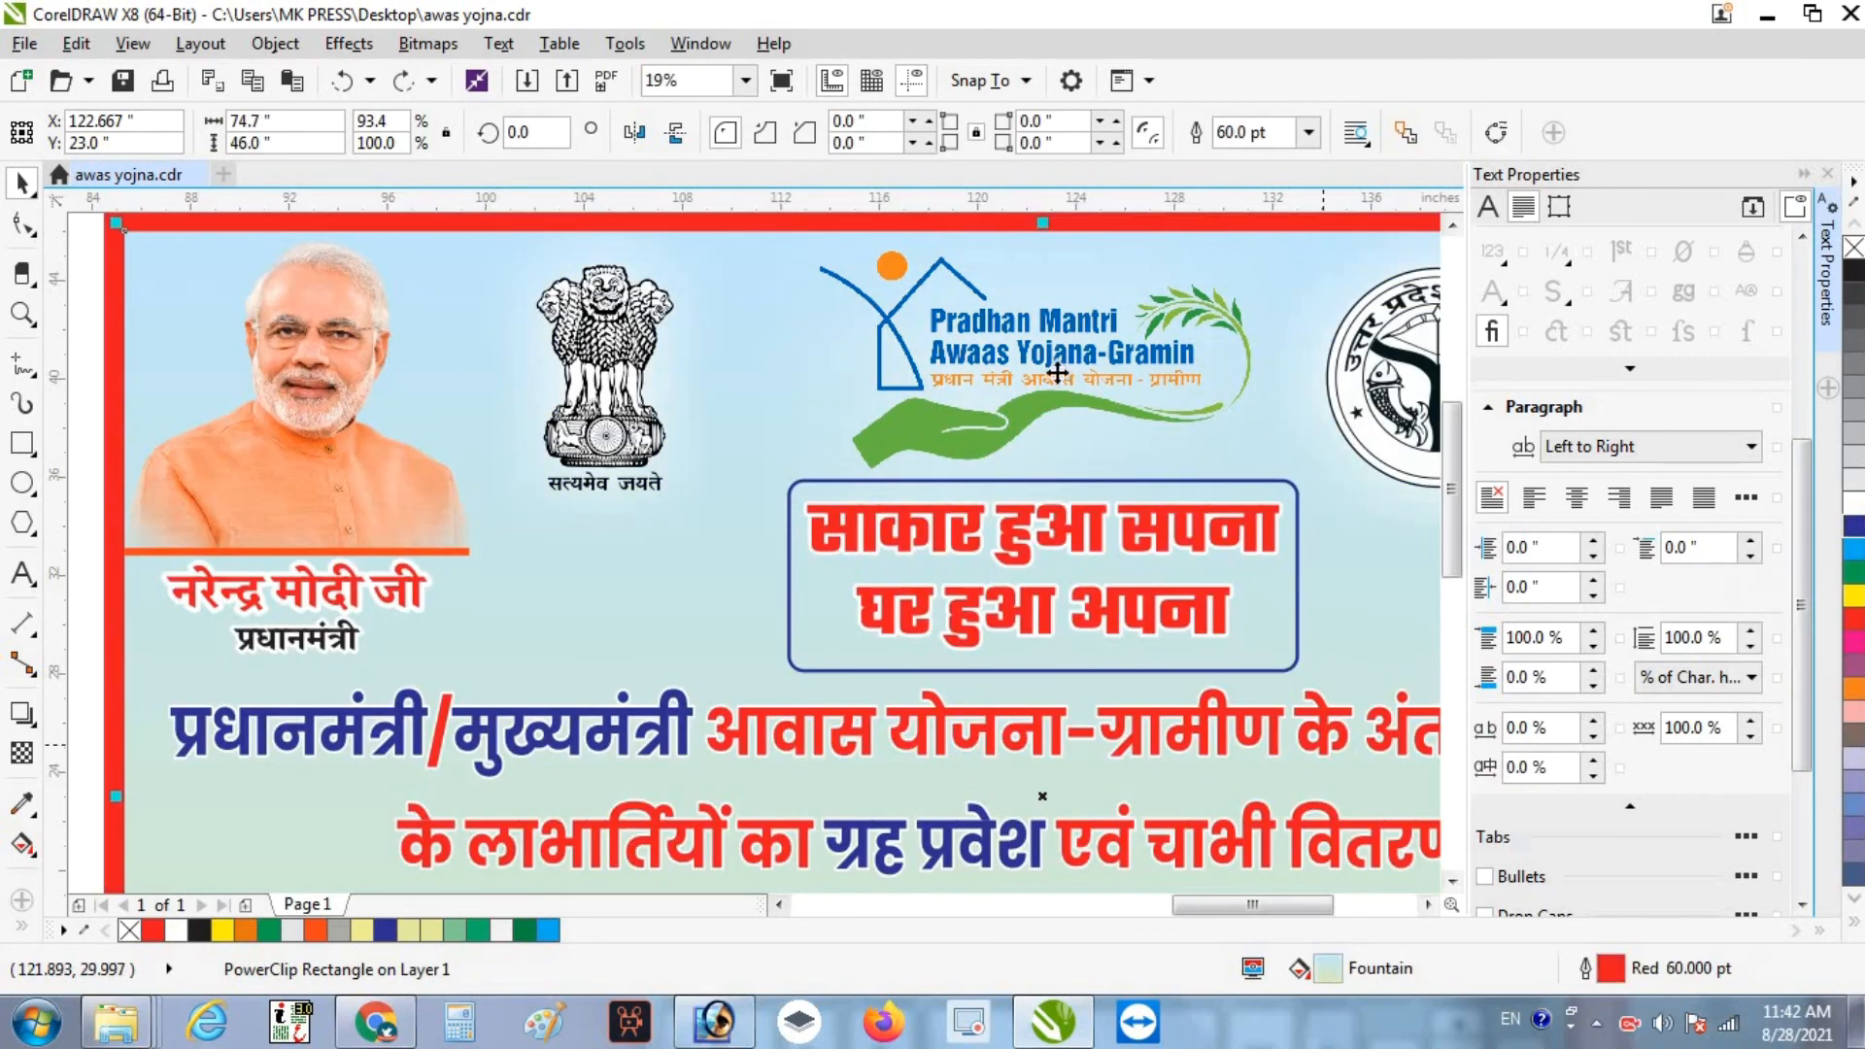
- Try a blue outline on the emblem and logo group, undo it, and finish editing the PowerClip contents
{"action": "scroll", "coordinate": [1041, 370], "scroll_direction": "down", "scroll_amount": 1}
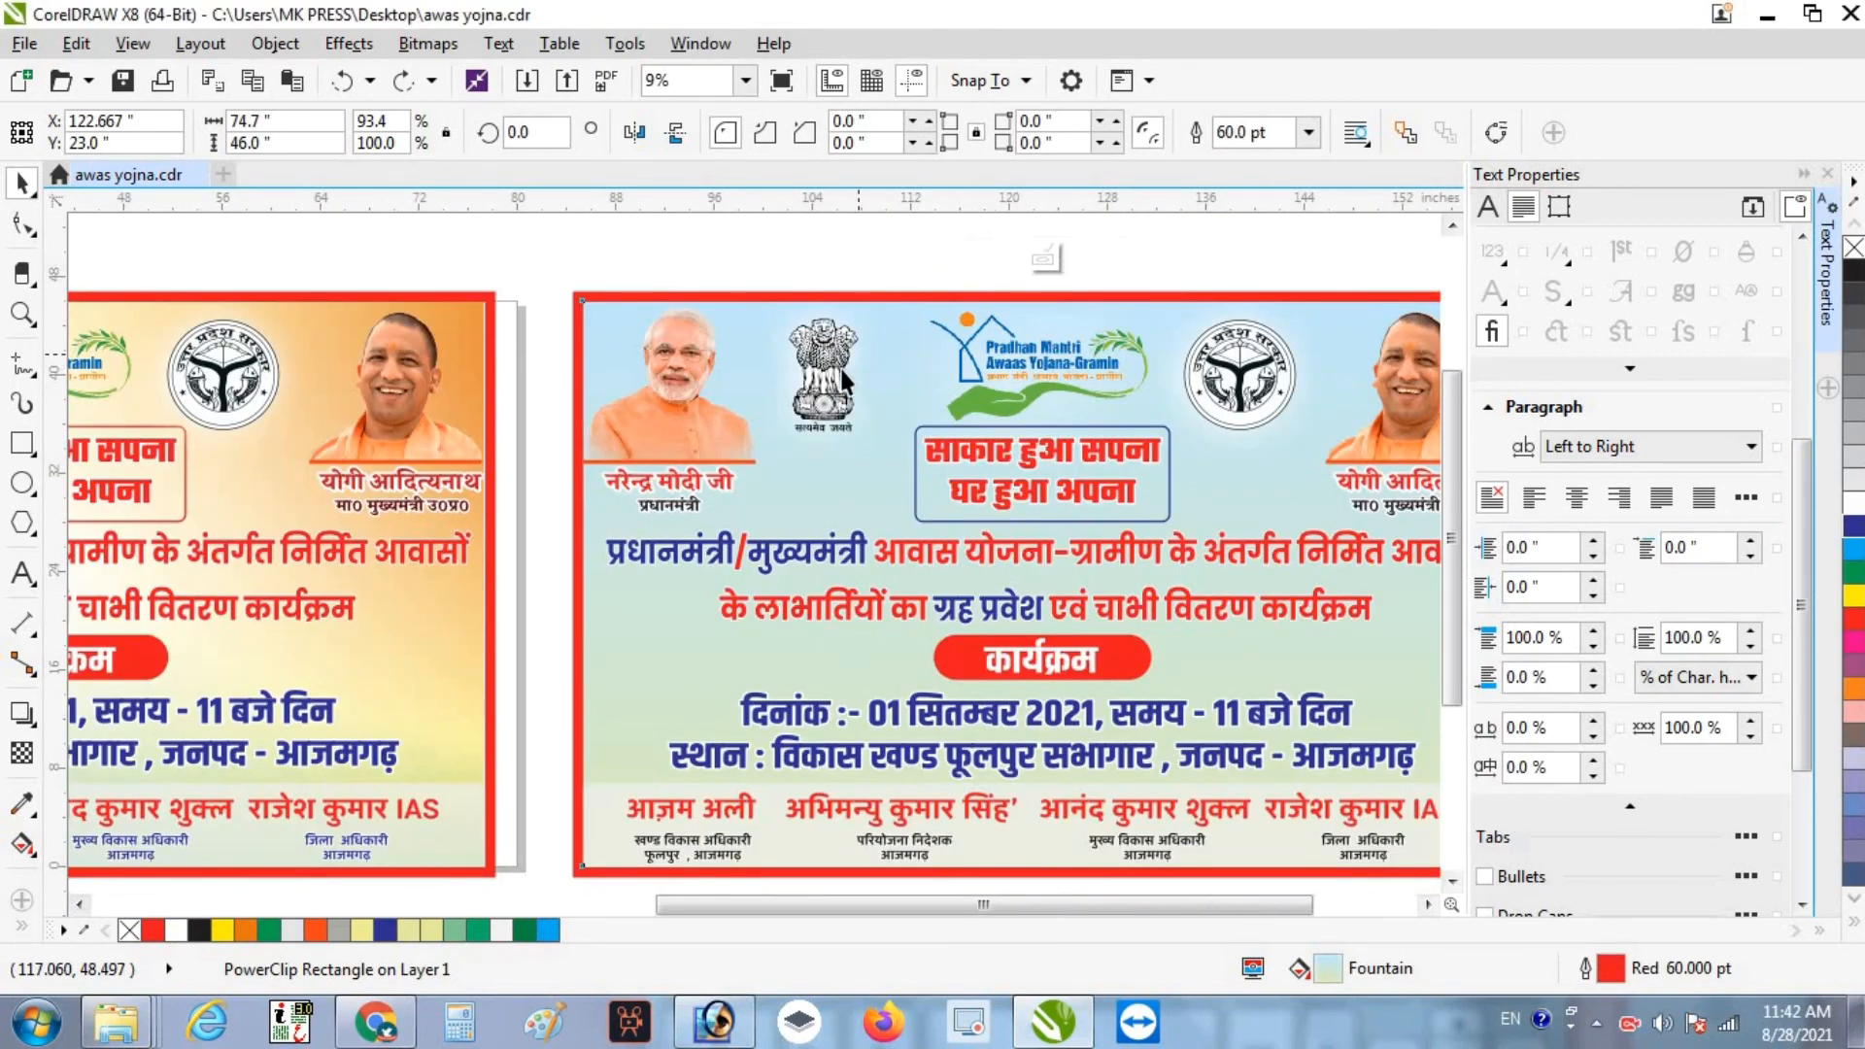
{"action": "left_click", "coordinate": [967, 259]}
{"action": "right_click", "coordinate": [1854, 526]}
{"action": "scroll", "coordinate": [1315, 344], "scroll_direction": "up", "scroll_amount": 1}
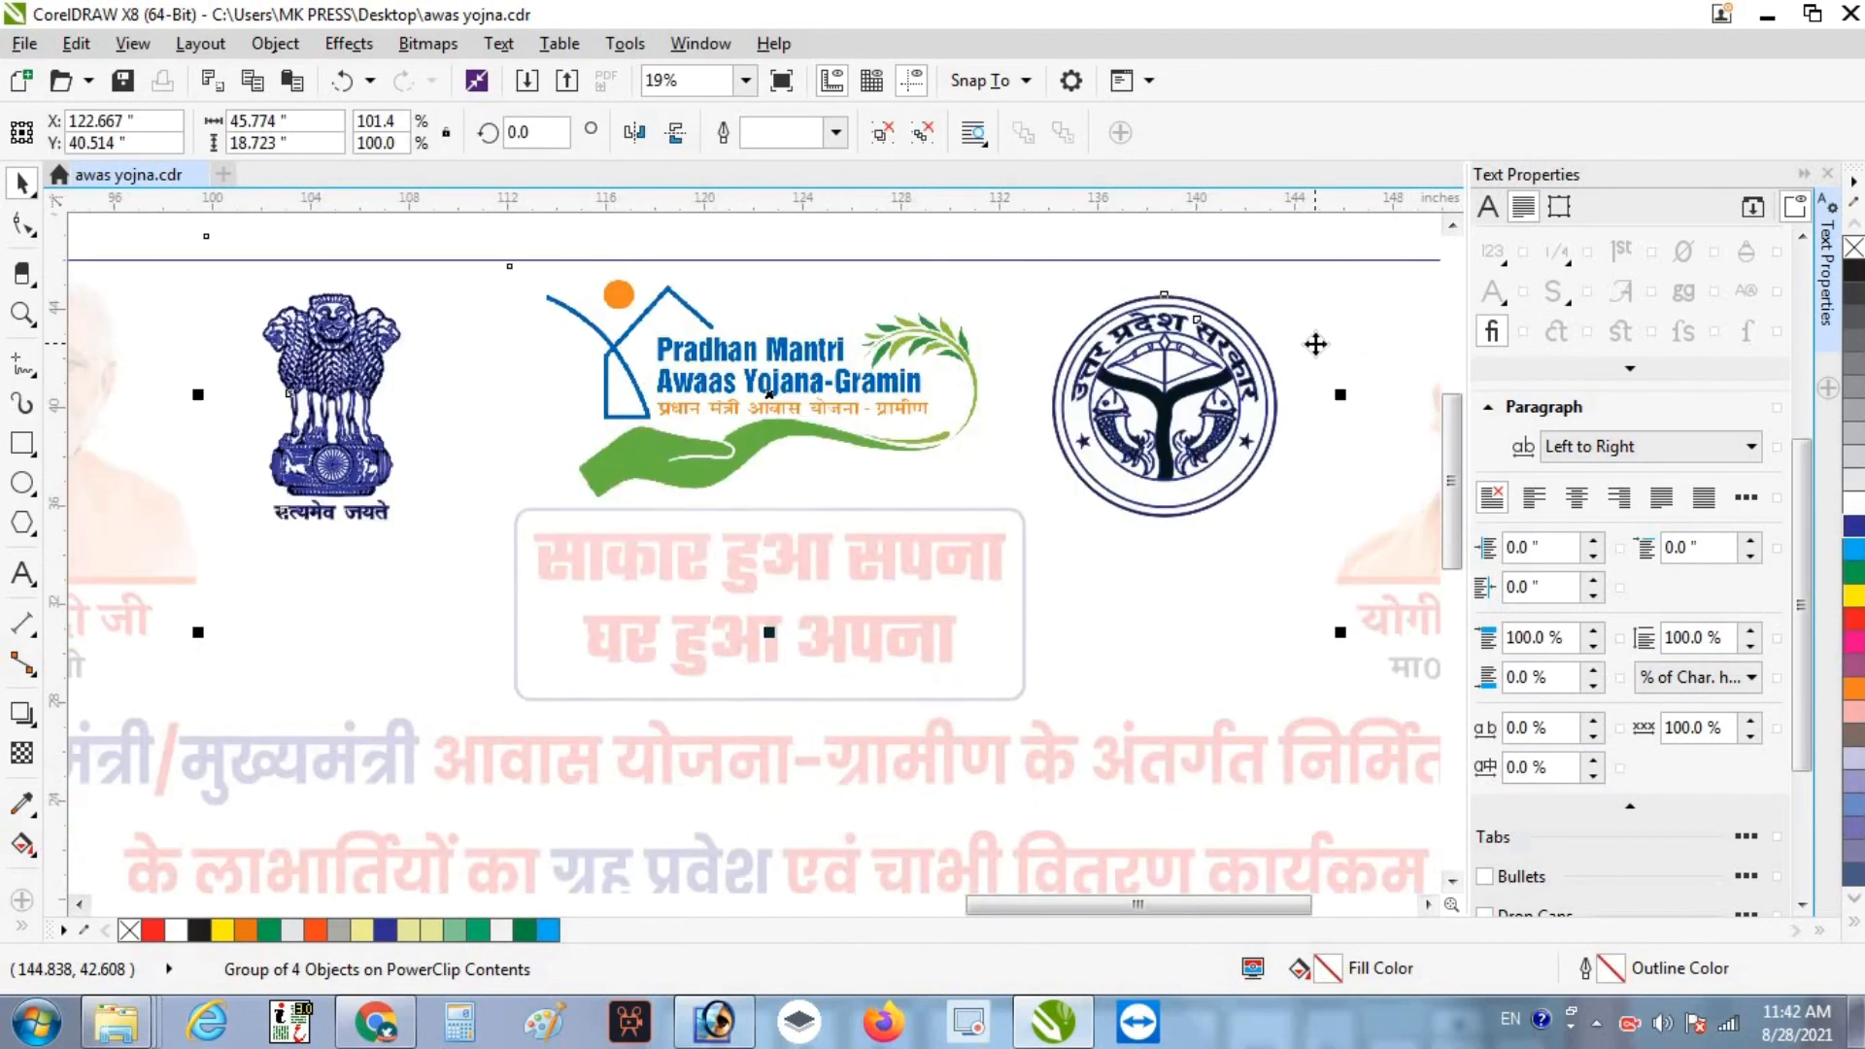
{"action": "key", "text": "ctrl+z"}
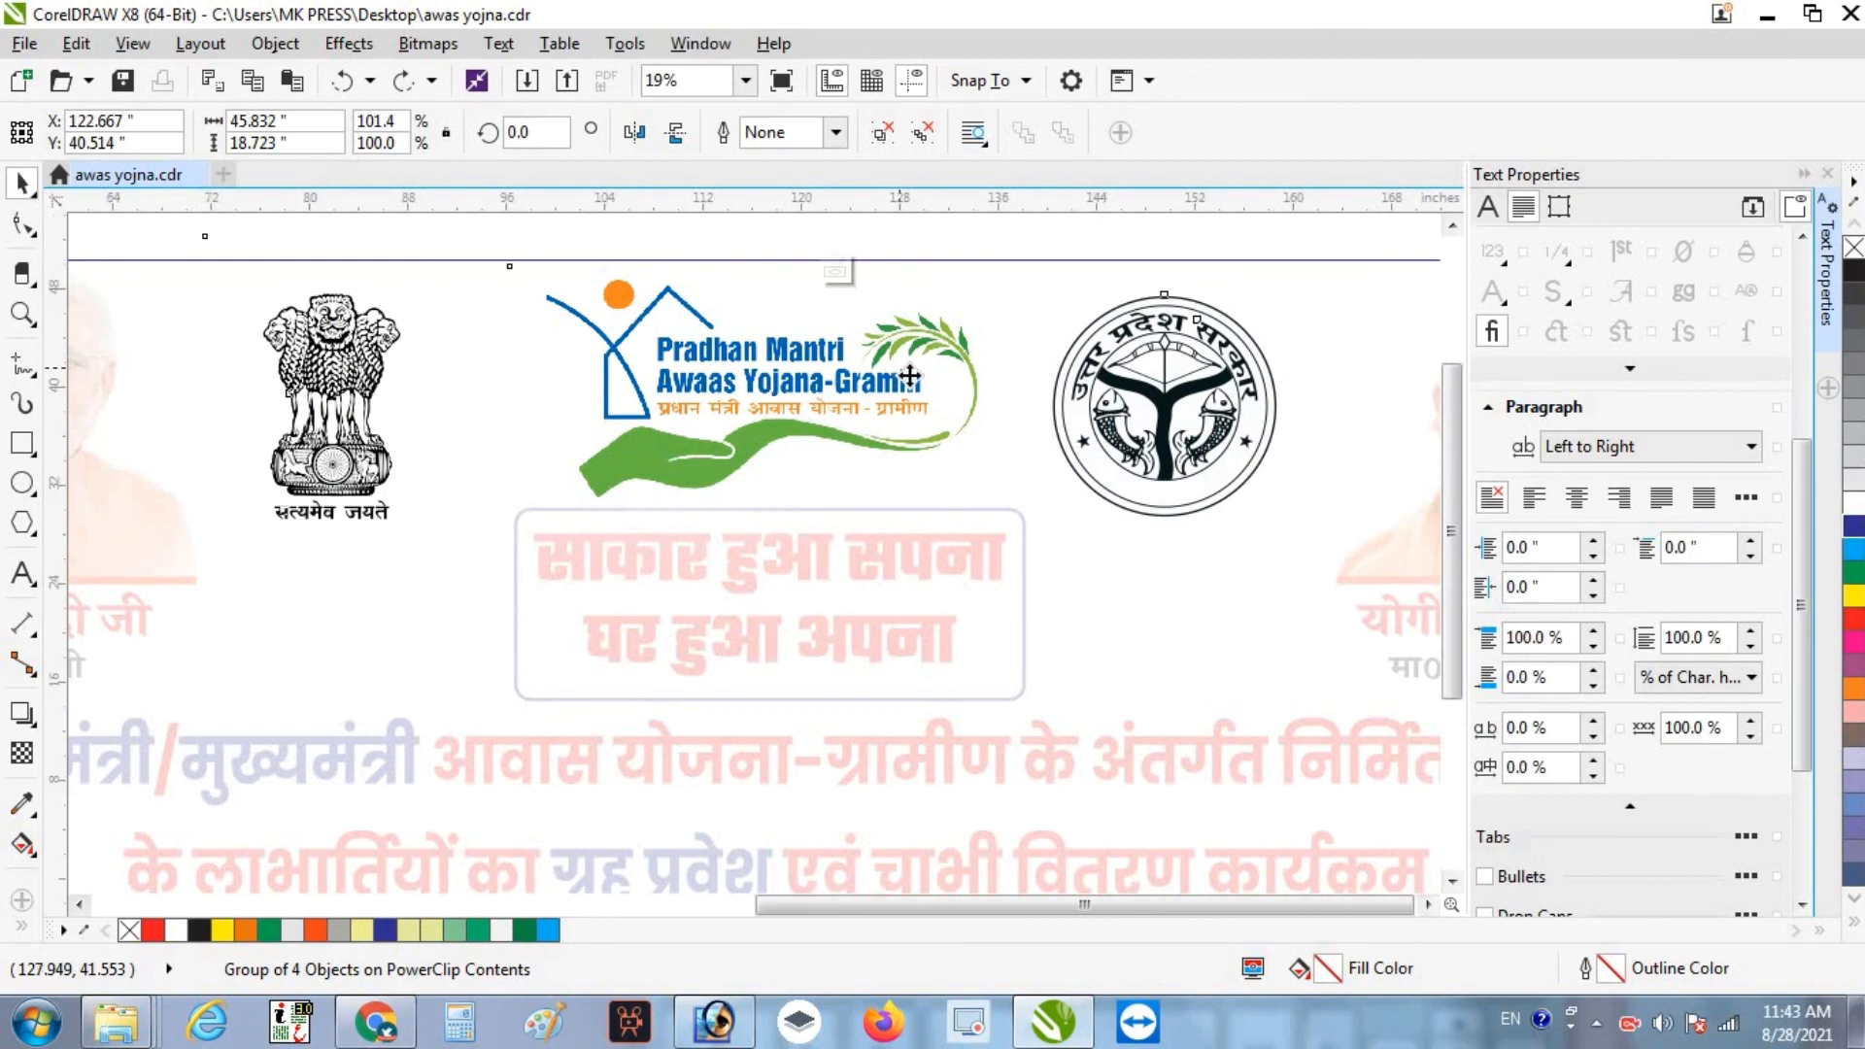
{"action": "scroll", "coordinate": [923, 443], "scroll_direction": "down", "scroll_amount": 2}
{"action": "left_click", "coordinate": [874, 673]}
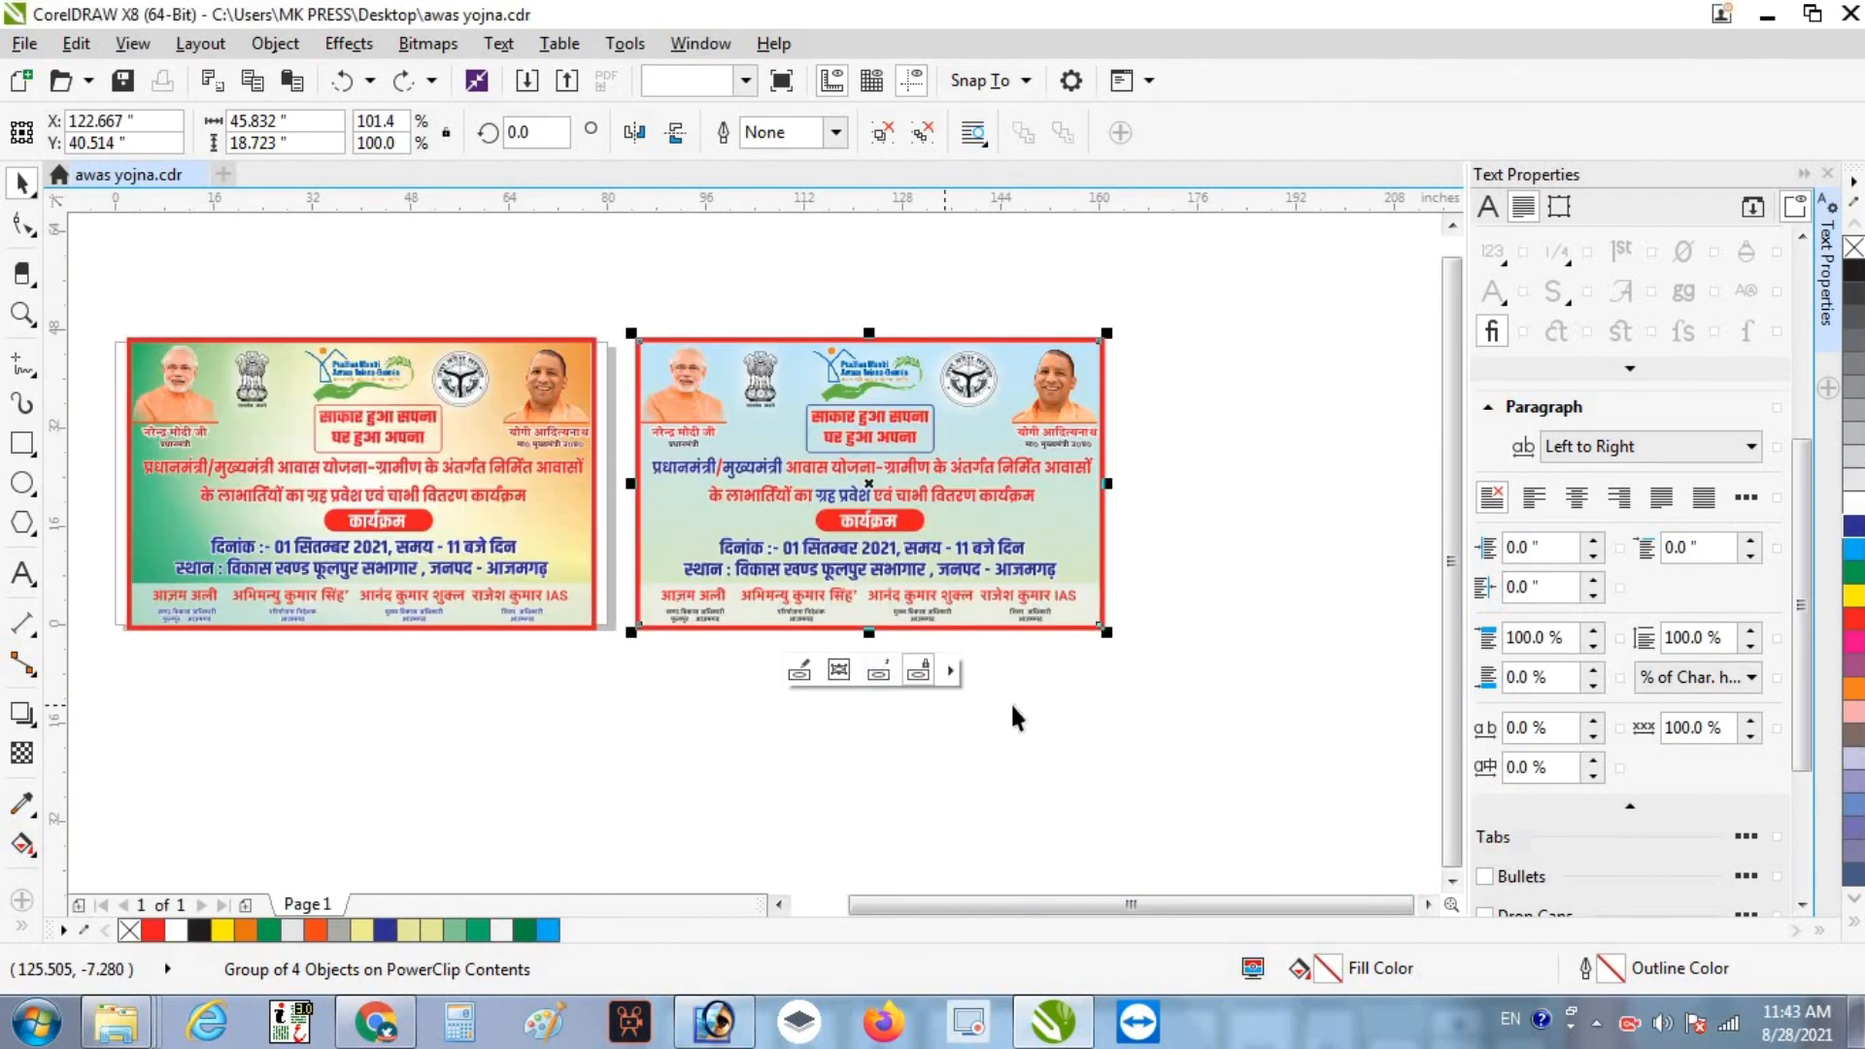
{"action": "left_click", "coordinate": [1010, 701]}
{"action": "scroll", "coordinate": [931, 660], "scroll_direction": "up", "scroll_amount": 1}
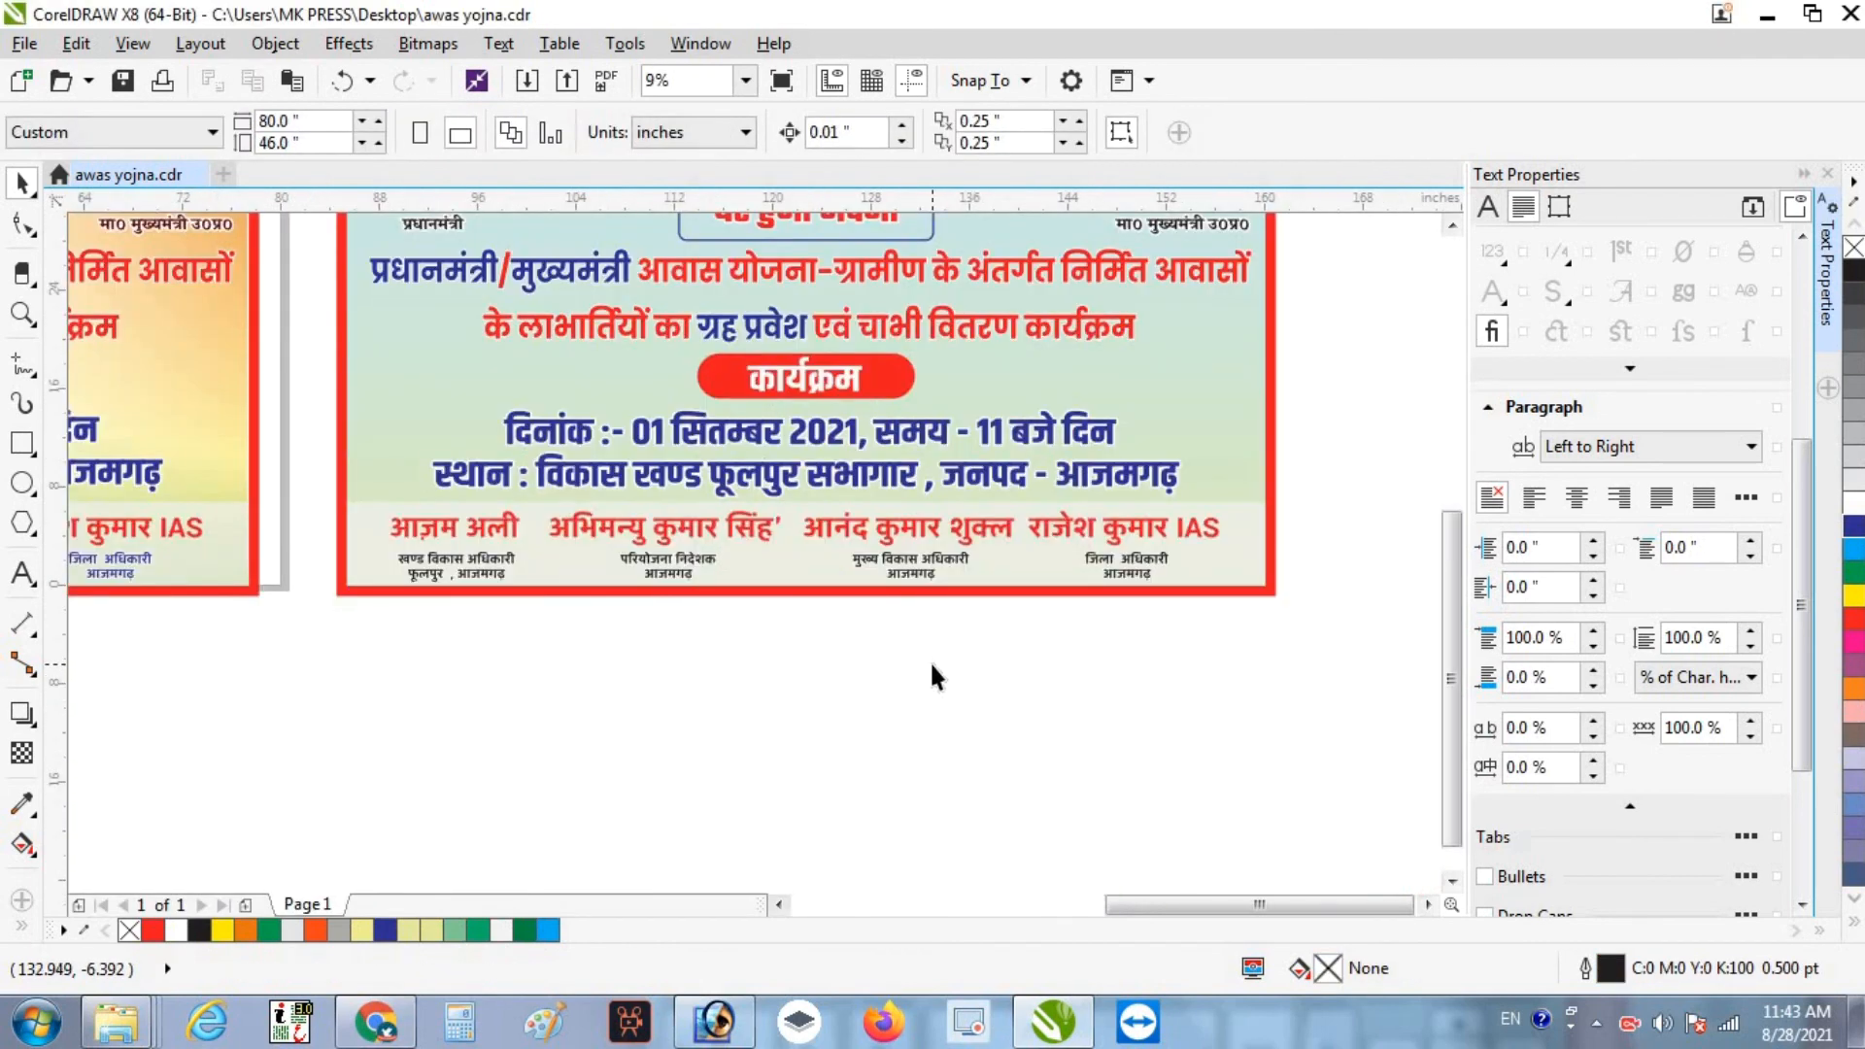